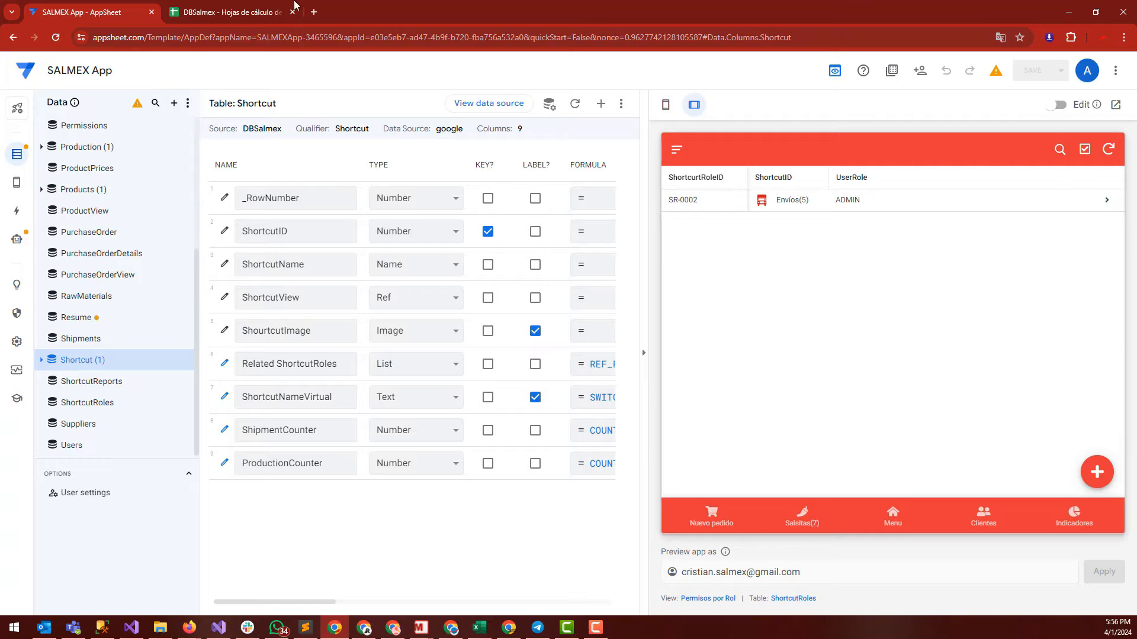
# Step: Copy the ADMIN user's e-mail from row 7 of the Users sheet, preview the SALMEX App as that user and show the Menu view
pyautogui.click(160, 606)
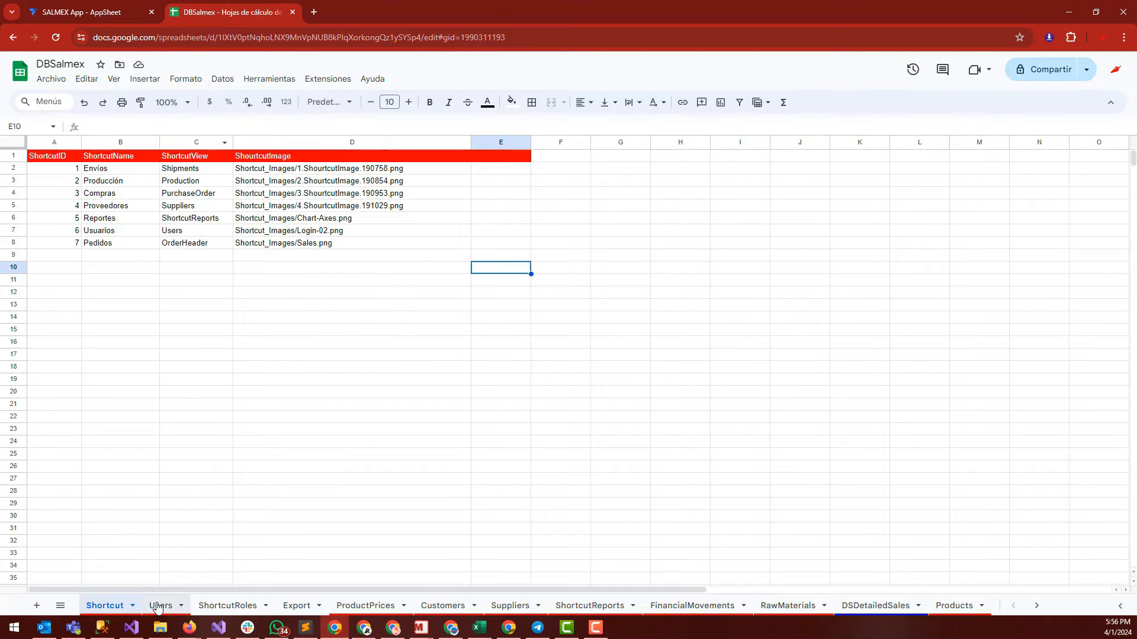
pyautogui.click(128, 228)
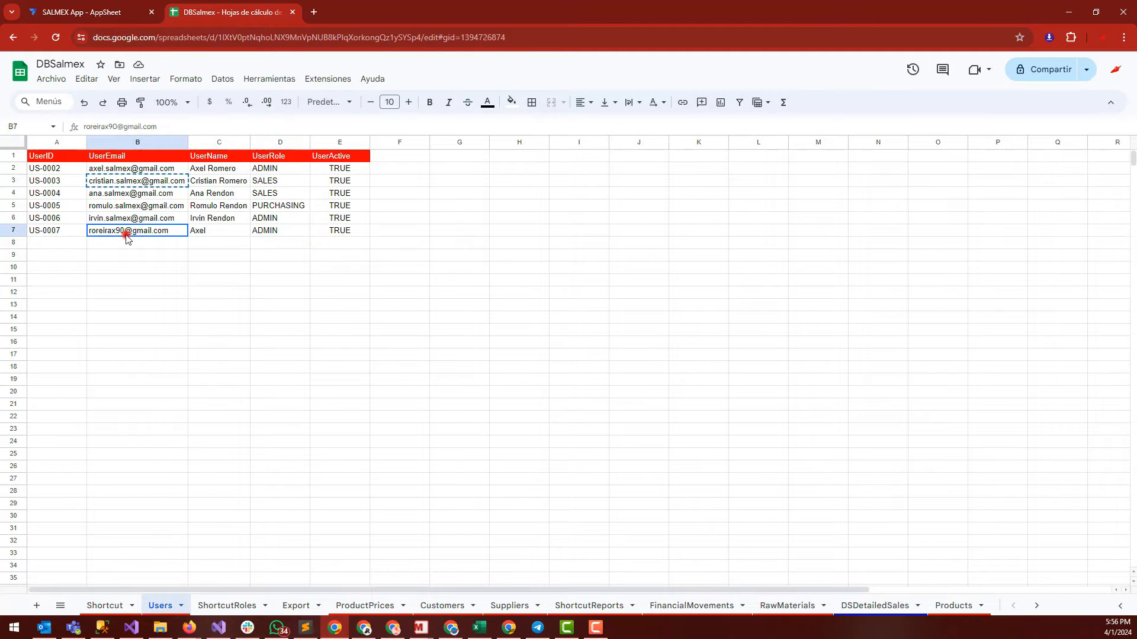
pyautogui.hotkey('ctrl', 'c')
pyautogui.click(90, 6)
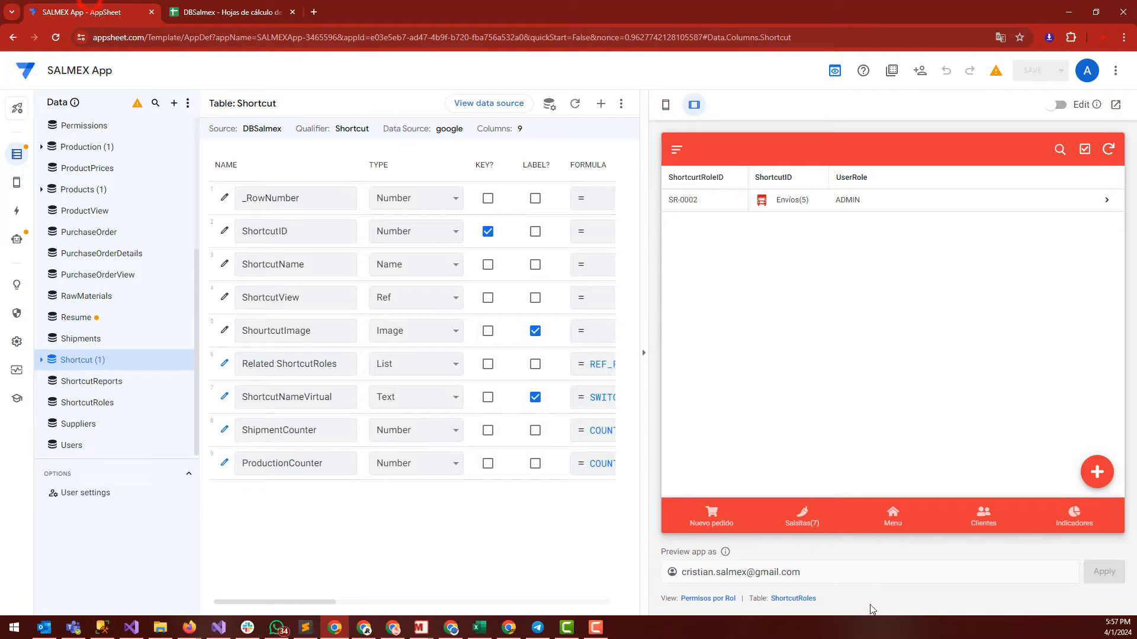
pyautogui.hotkey('ctrl', 'a')
pyautogui.hotkey('ctrl', 'v')
pyautogui.click(1105, 572)
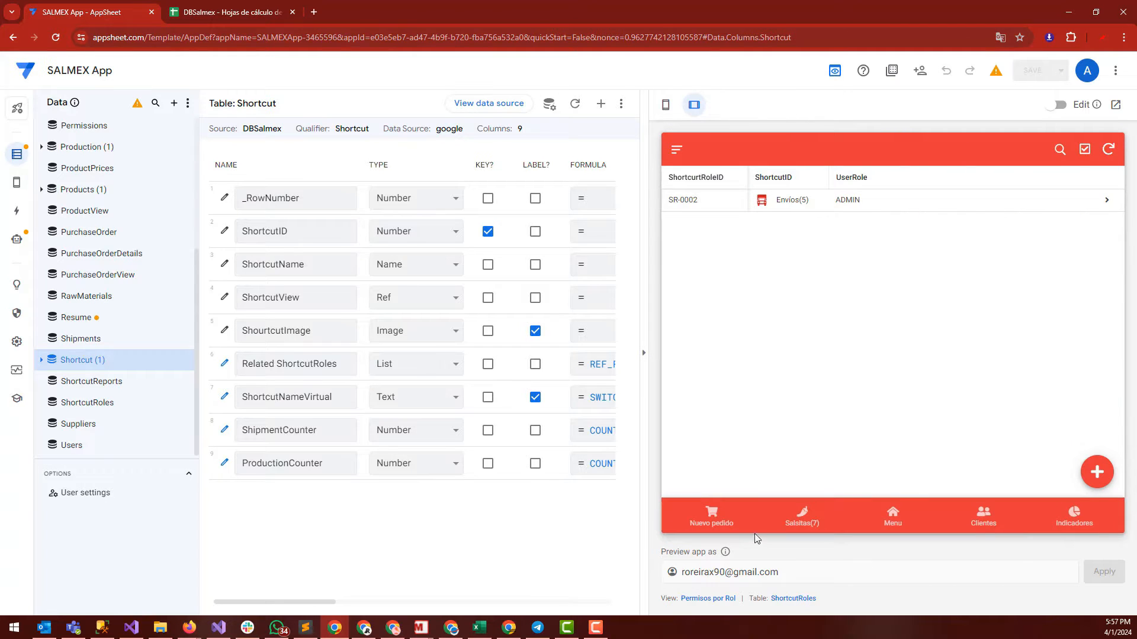
pyautogui.click(893, 513)
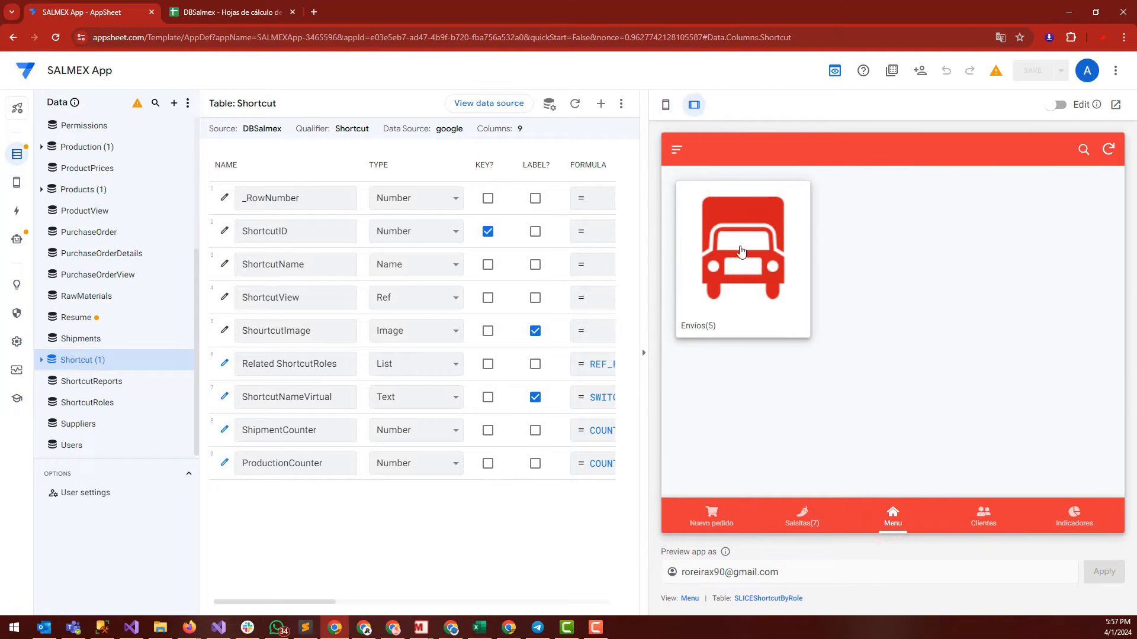
# Step: Add and save a record in Permisos por Rol that assigns the Producción shortcut to the ADMIN role
pyautogui.click(676, 151)
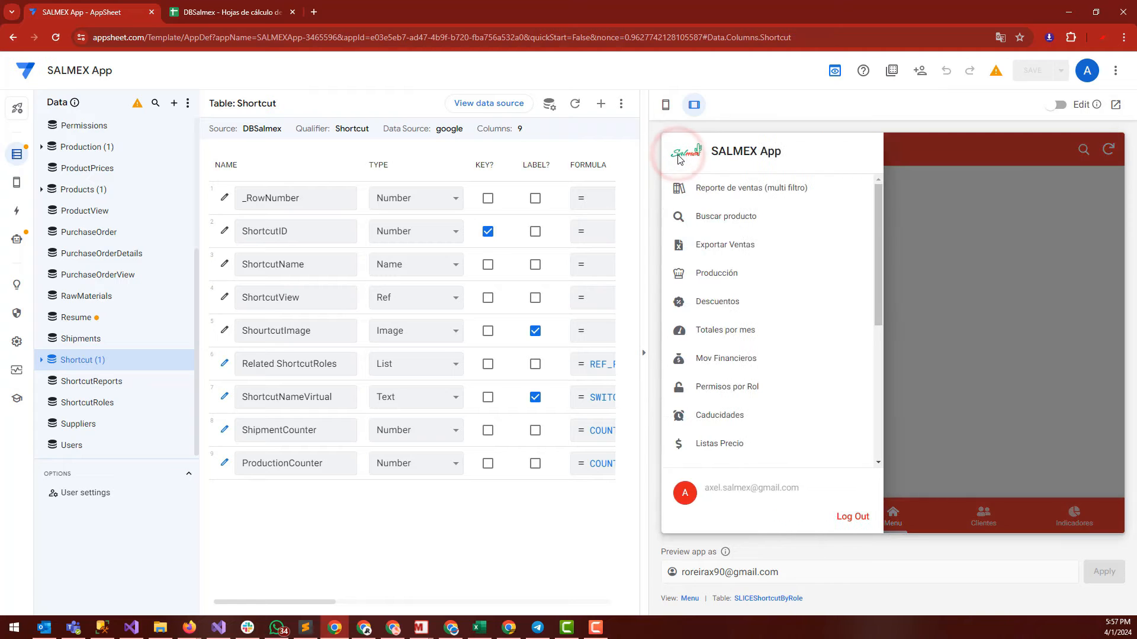
pyautogui.click(727, 387)
pyautogui.click(1096, 471)
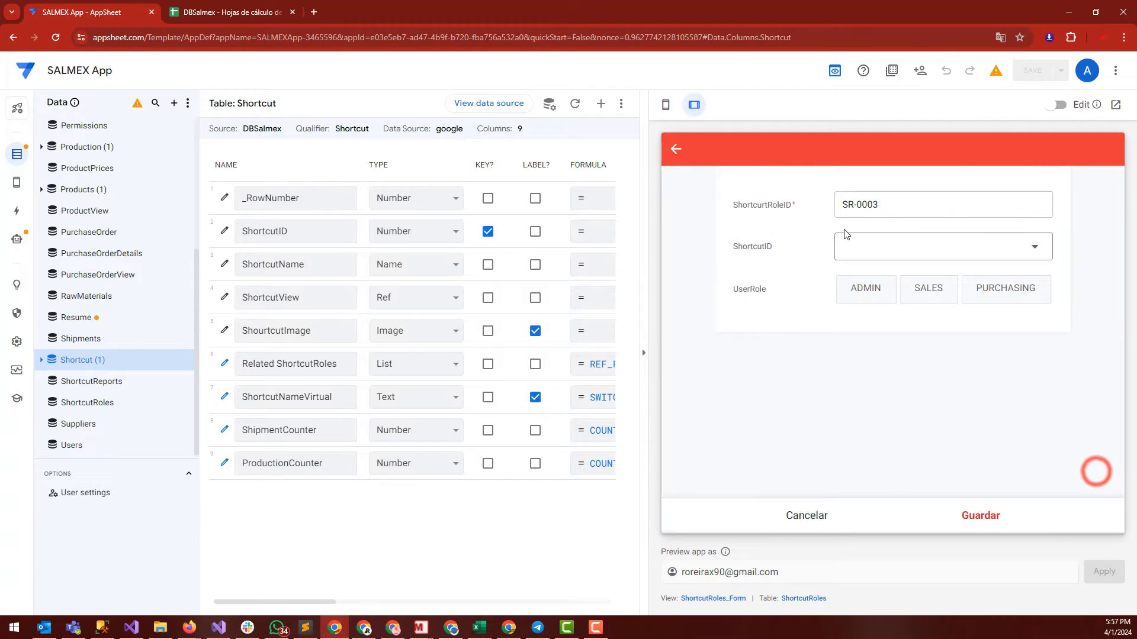
pyautogui.click(864, 247)
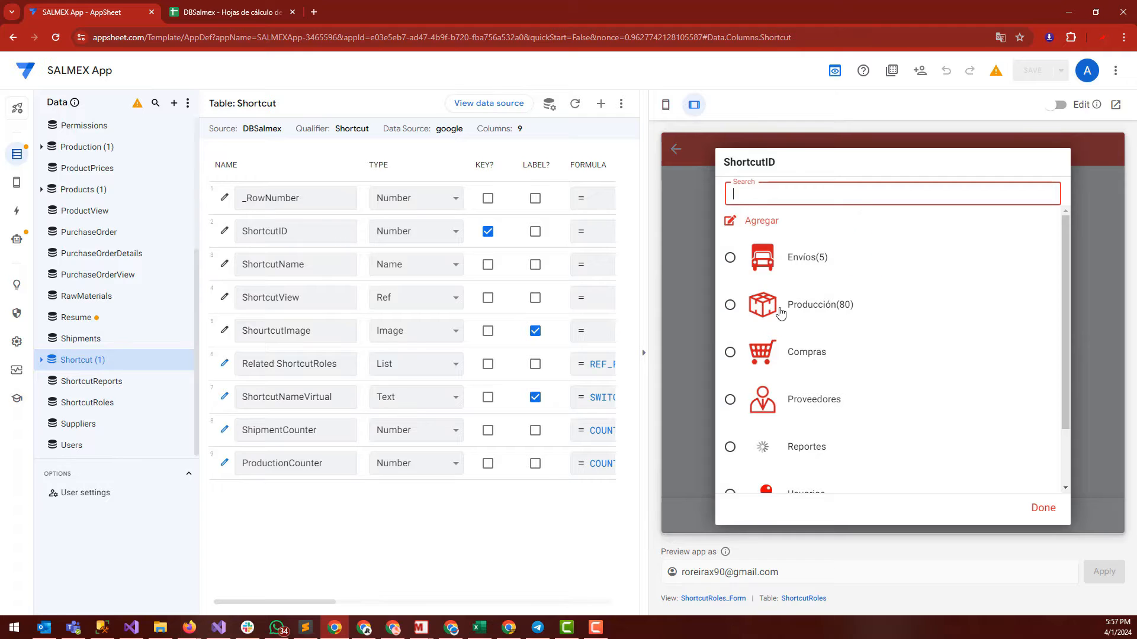
pyautogui.click(781, 312)
pyautogui.click(875, 312)
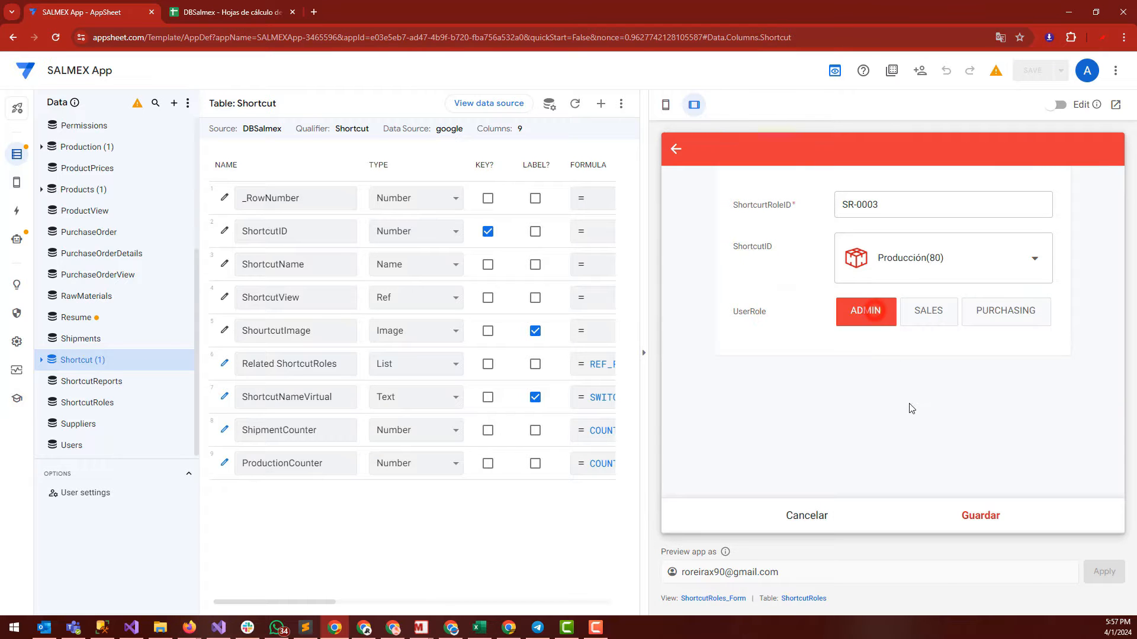
pyautogui.click(971, 514)
# Step: Save another role permission assigning the Compras shortcut to ADMIN, and check the Menu view
pyautogui.click(1096, 471)
pyautogui.click(878, 253)
pyautogui.click(782, 354)
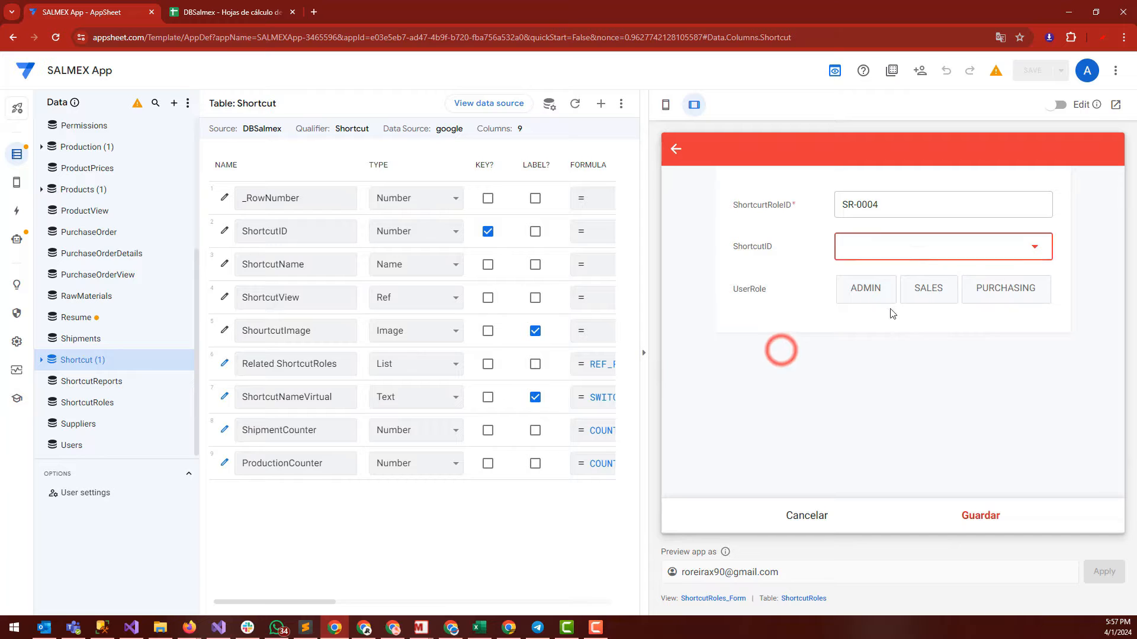
pyautogui.click(876, 313)
pyautogui.click(964, 511)
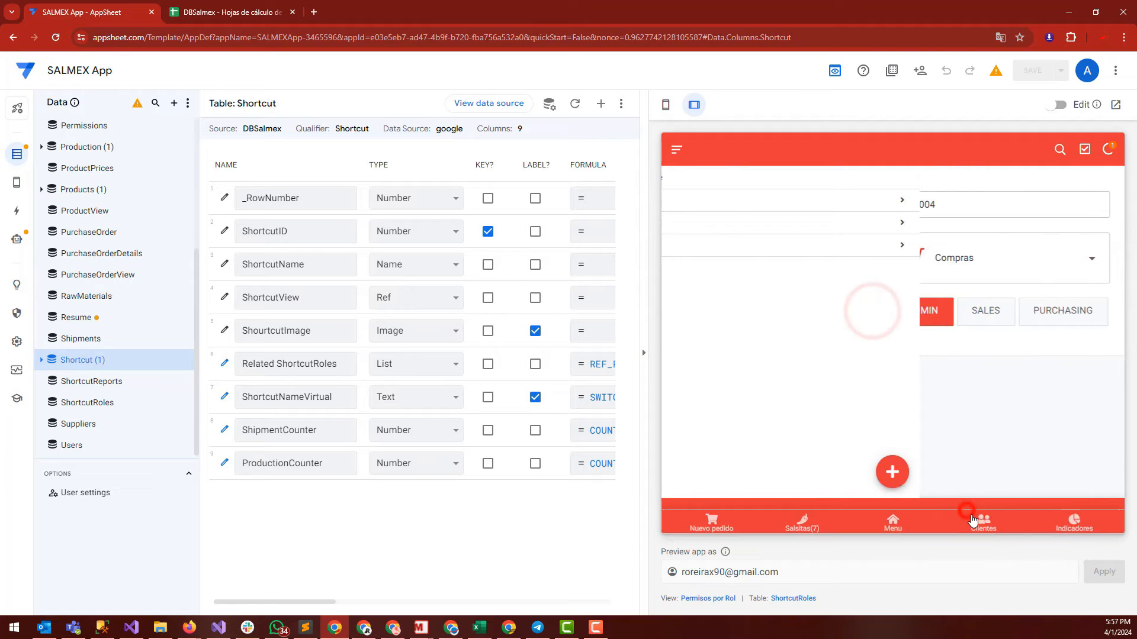
pyautogui.click(906, 518)
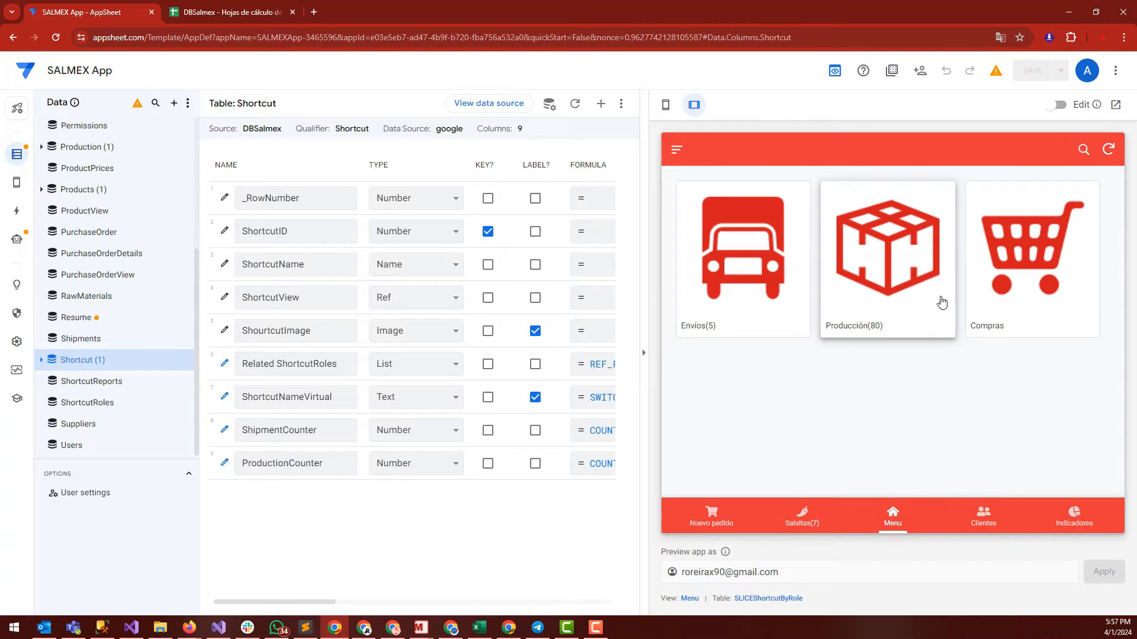
# Step: Add and save a record in Permisos por Rol that assigns the Envíos shortcut to the SALES role
pyautogui.click(676, 149)
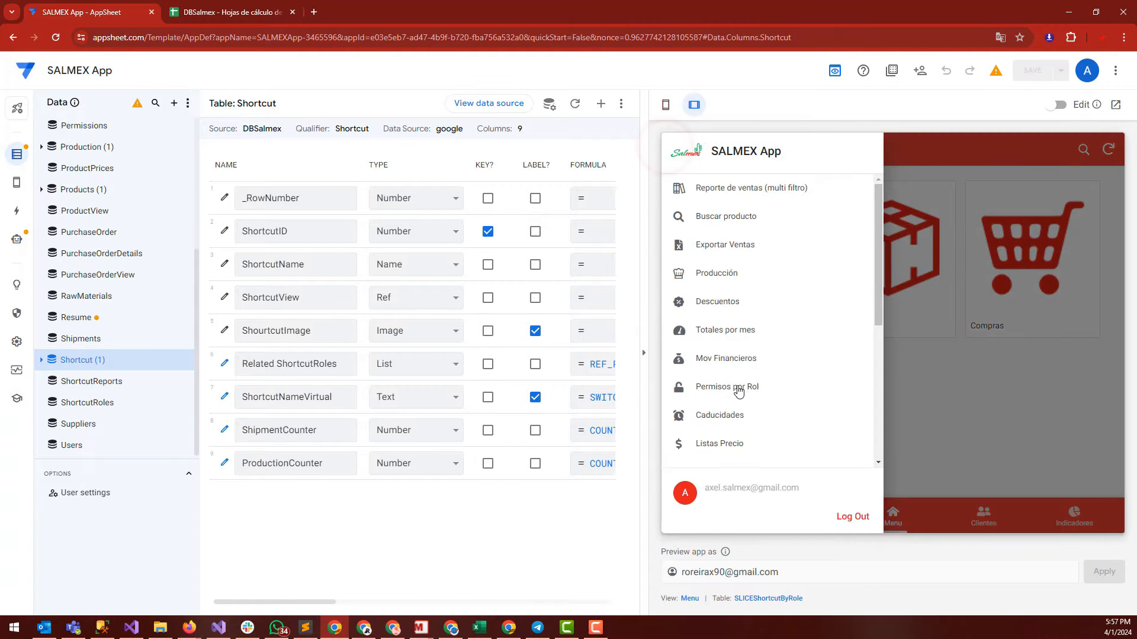
pyautogui.click(739, 389)
pyautogui.click(1097, 472)
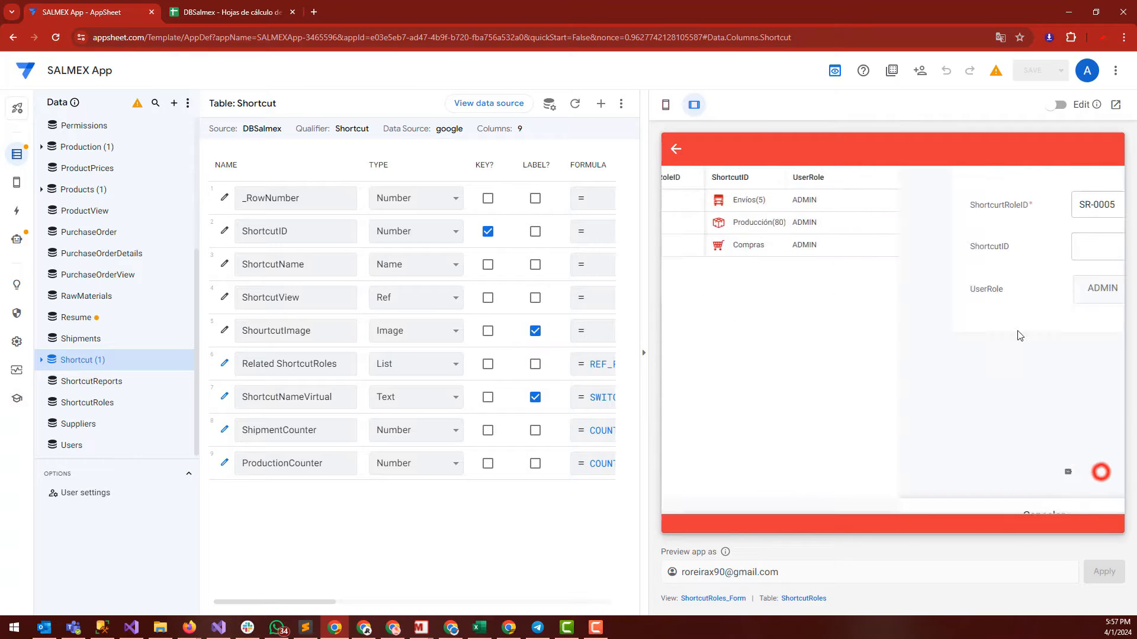
pyautogui.click(878, 245)
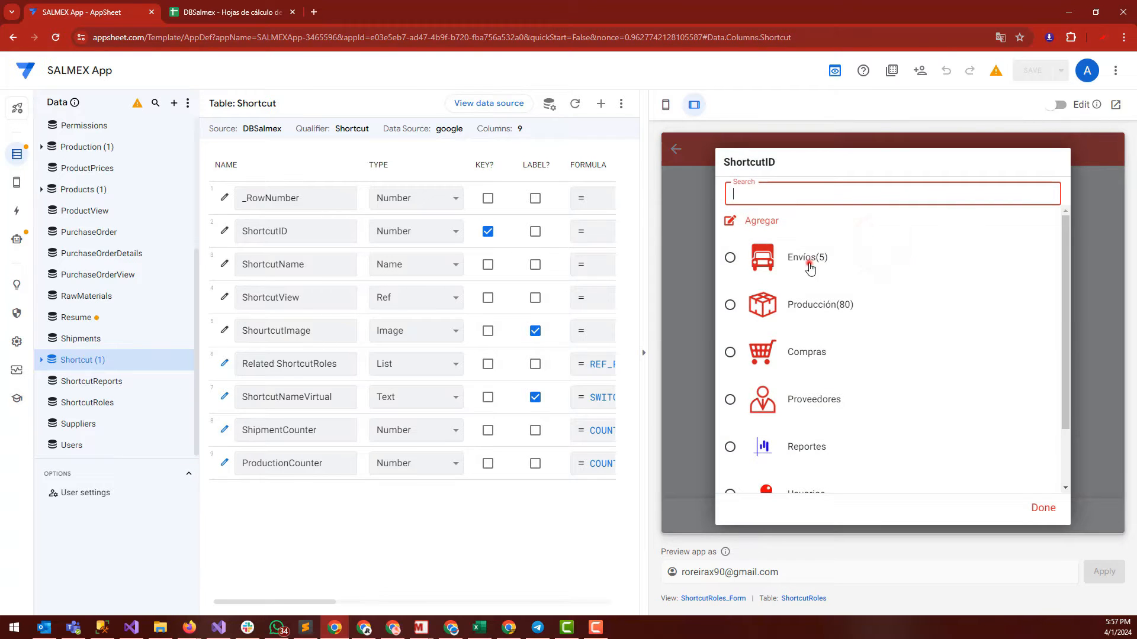
pyautogui.click(809, 265)
pyautogui.click(928, 312)
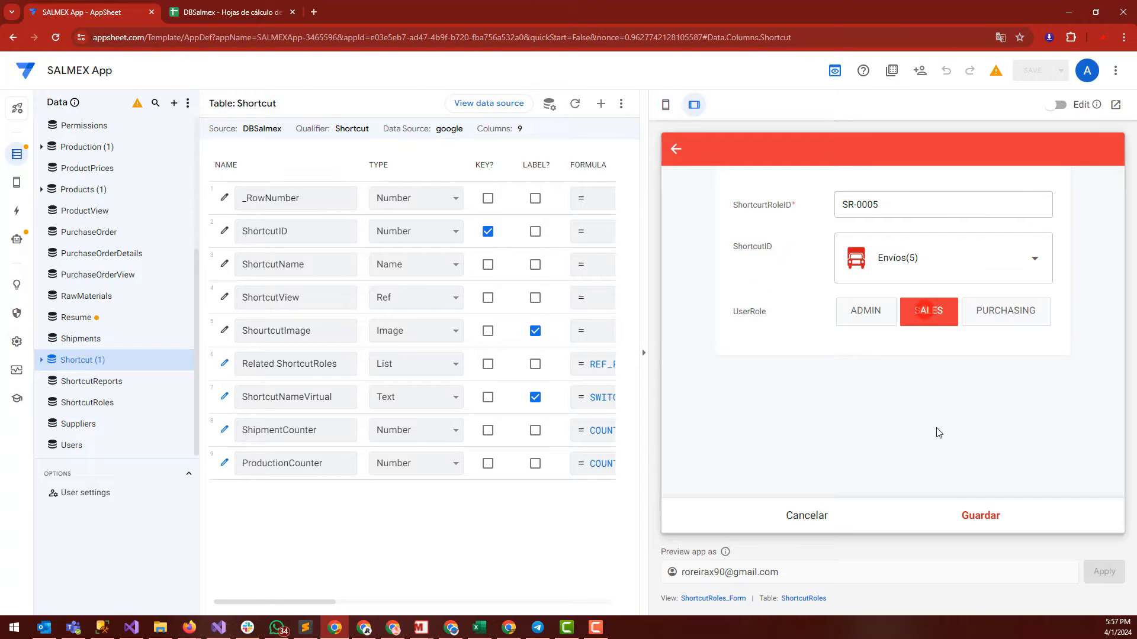
pyautogui.click(971, 516)
# Step: Add and save a role permission assigning the Envíos shortcut to the PURCHASING role
pyautogui.click(1097, 472)
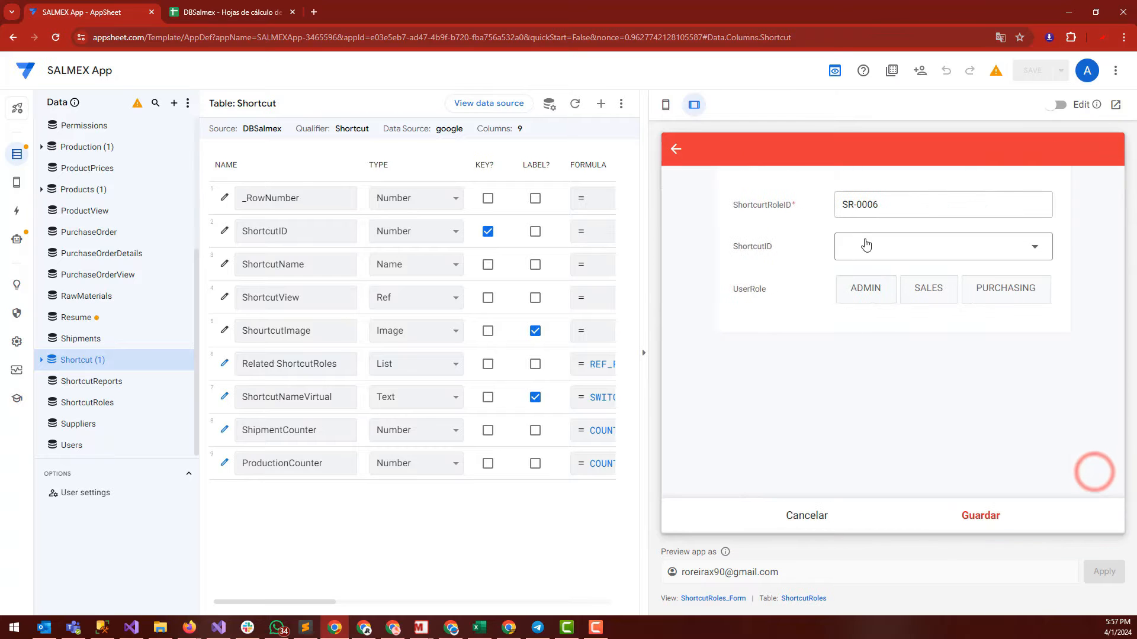
pyautogui.click(866, 244)
pyautogui.click(805, 263)
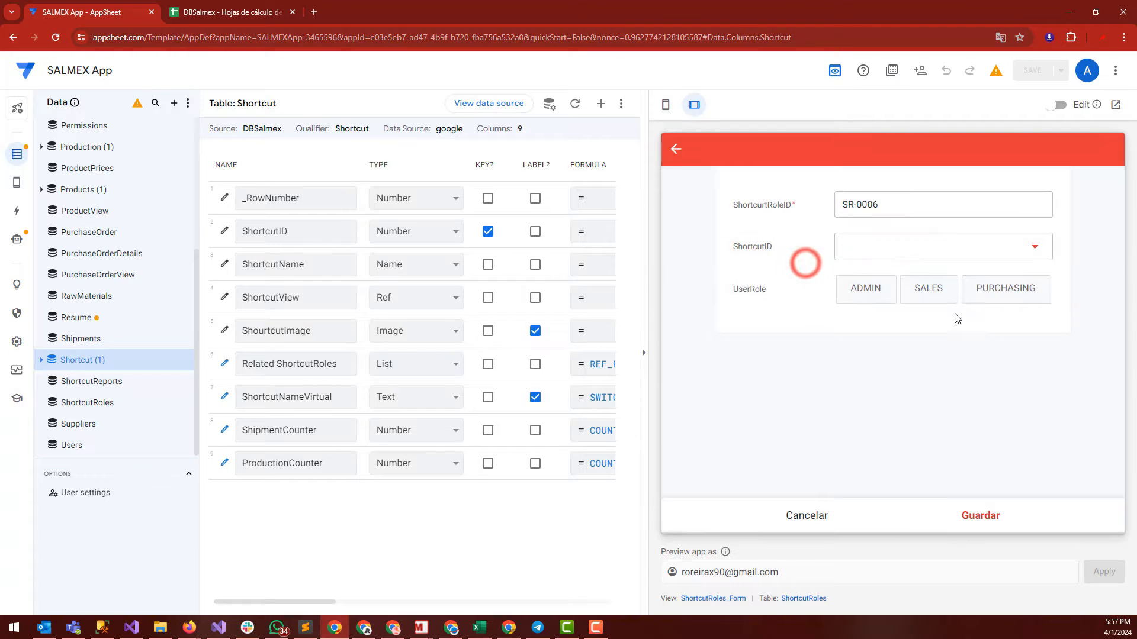
pyautogui.click(977, 307)
pyautogui.click(971, 508)
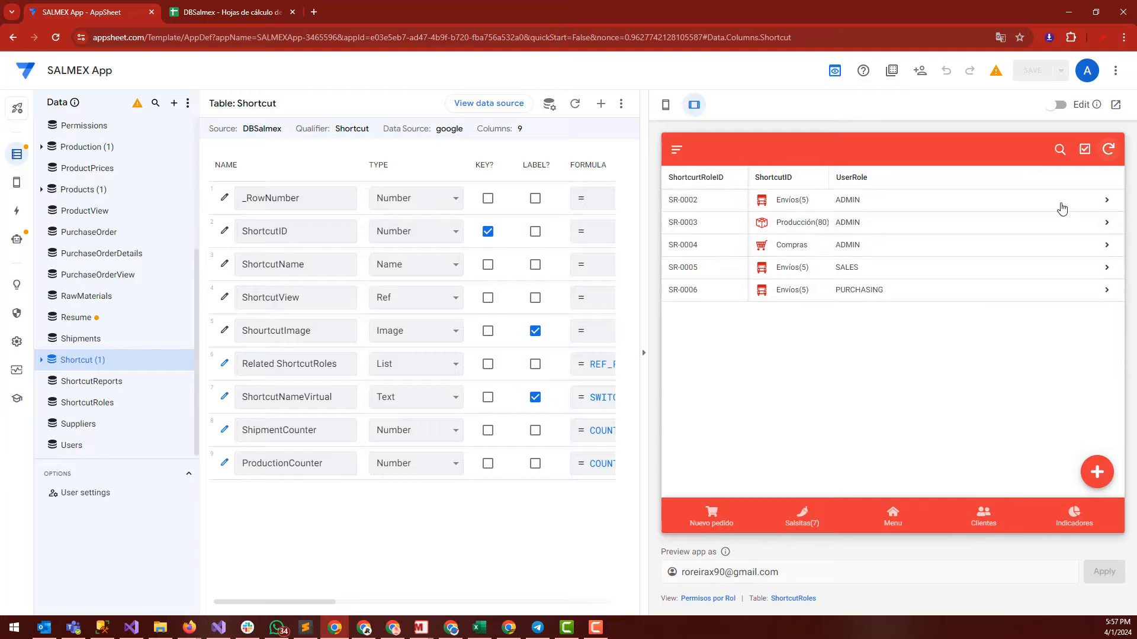
# Step: Preview the app as the SALES user from row 4 of the Users sheet, show the Menu view and sync the app
pyautogui.click(226, 4)
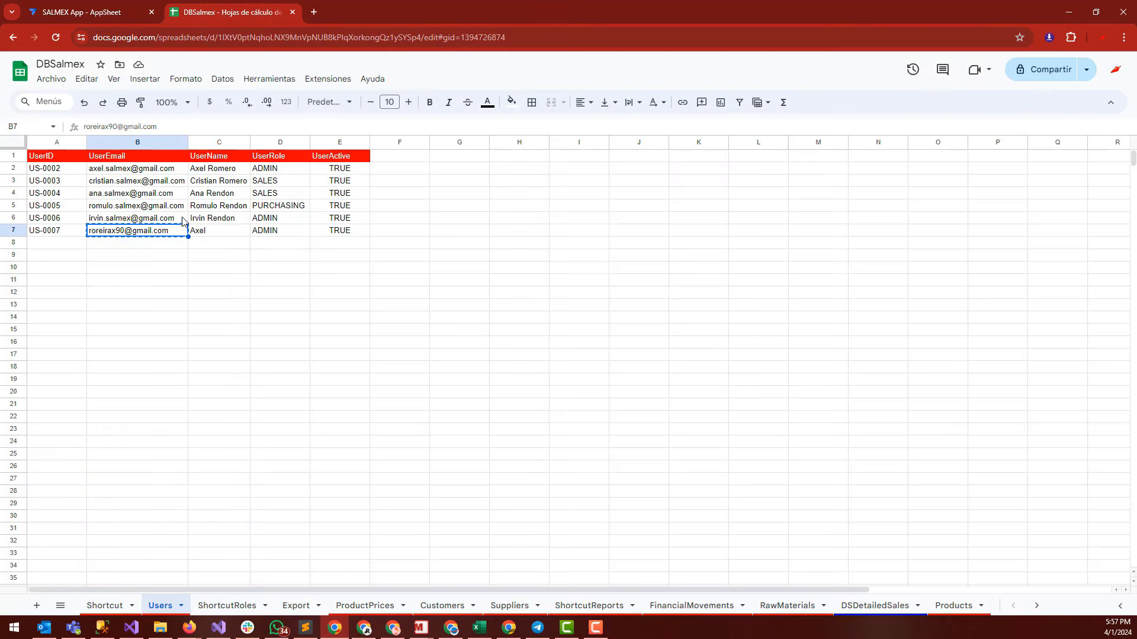
pyautogui.click(136, 12)
pyautogui.tripleClick(826, 573)
pyautogui.hotkey('ctrl', 'v')
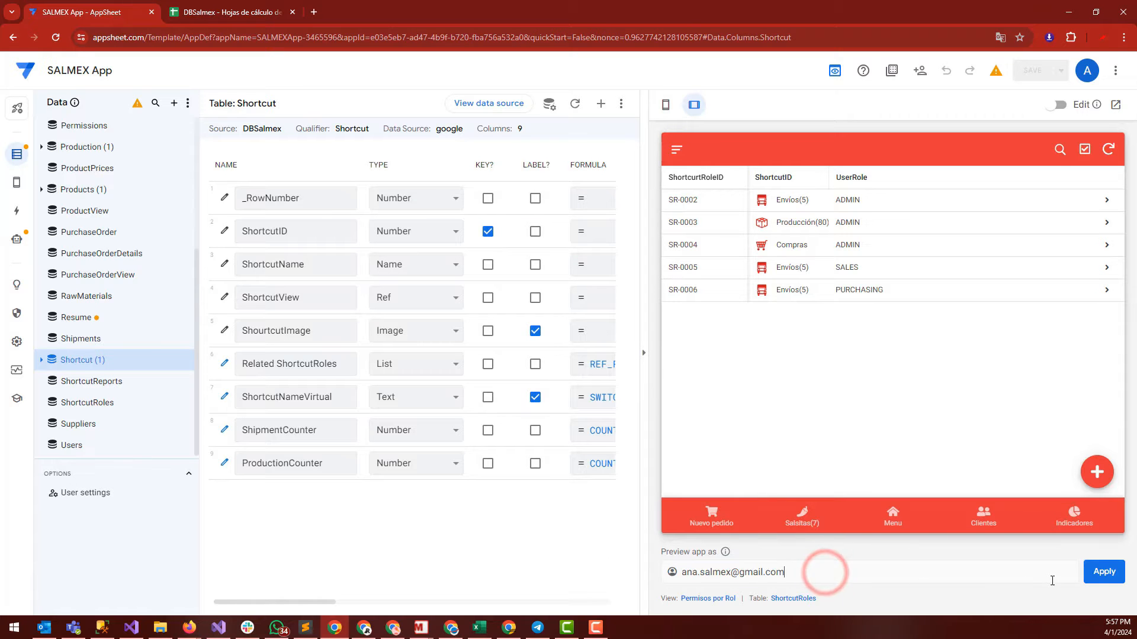
pyautogui.click(1099, 572)
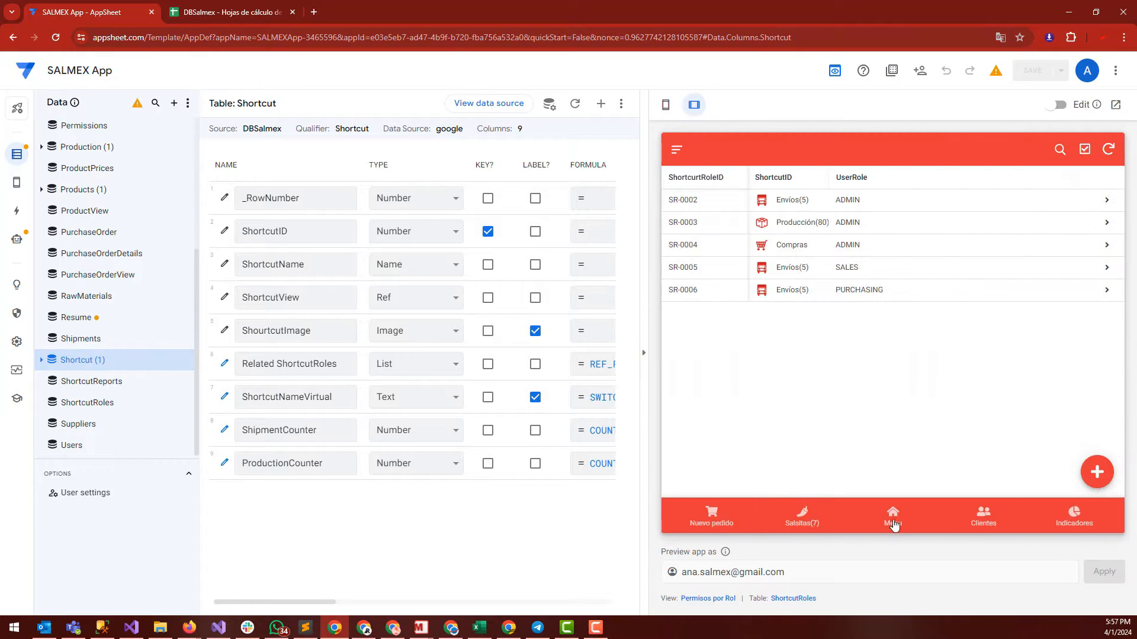
pyautogui.click(893, 519)
pyautogui.click(1116, 154)
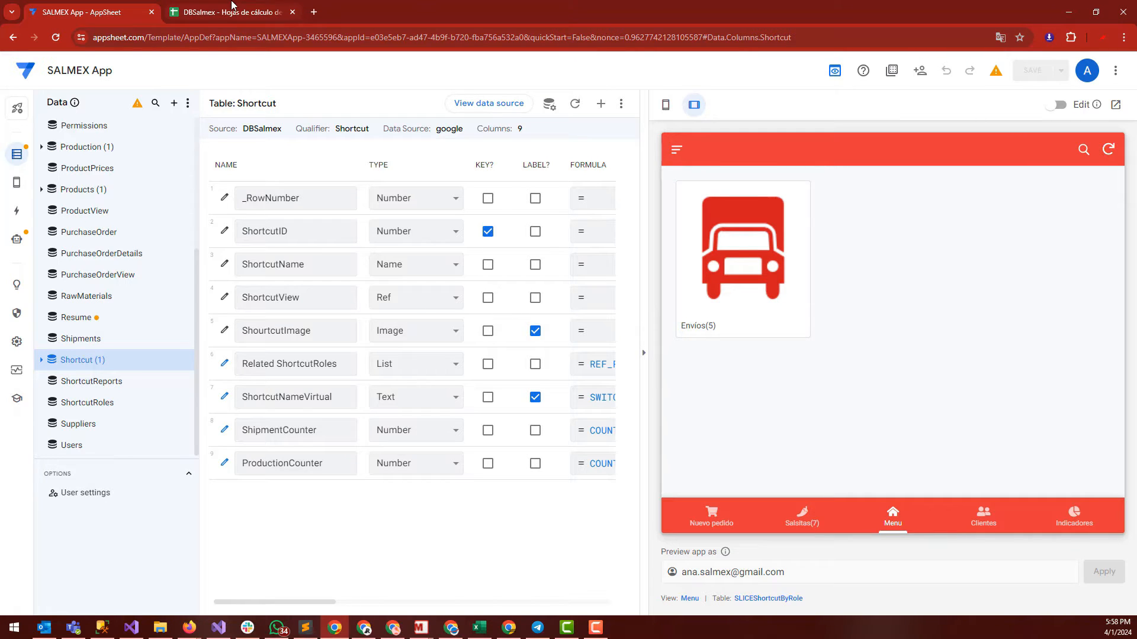
# Step: Clear all records in A2:C6 of the DBSalmex ShortcutRoles sheet and sync the SALMEX App preview
pyautogui.click(220, 11)
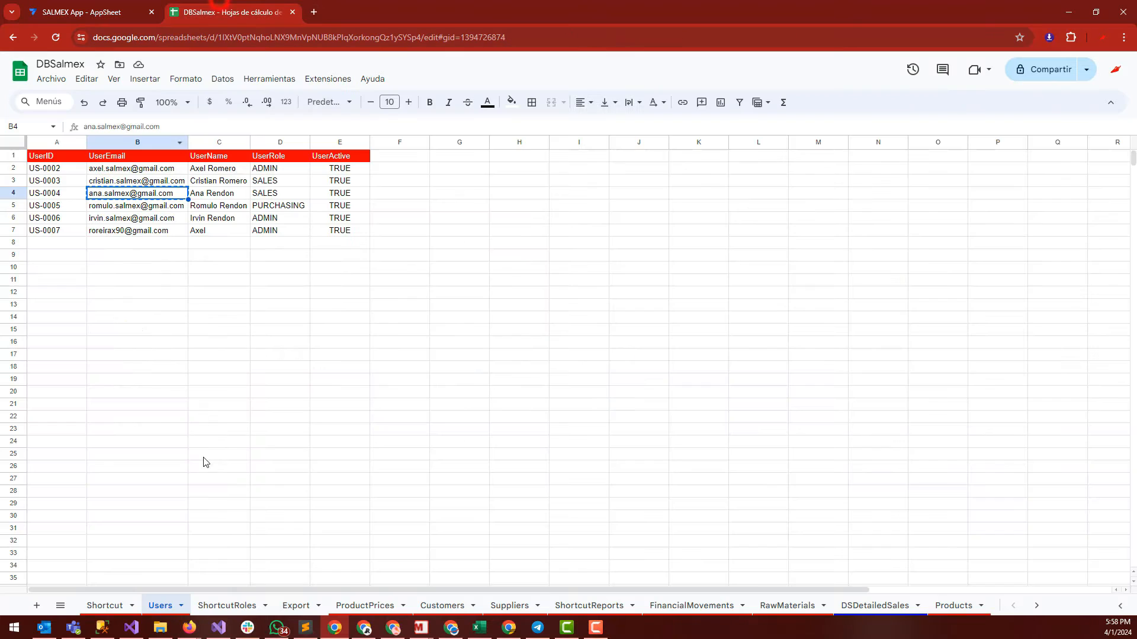
pyautogui.click(160, 335)
pyautogui.click(113, 605)
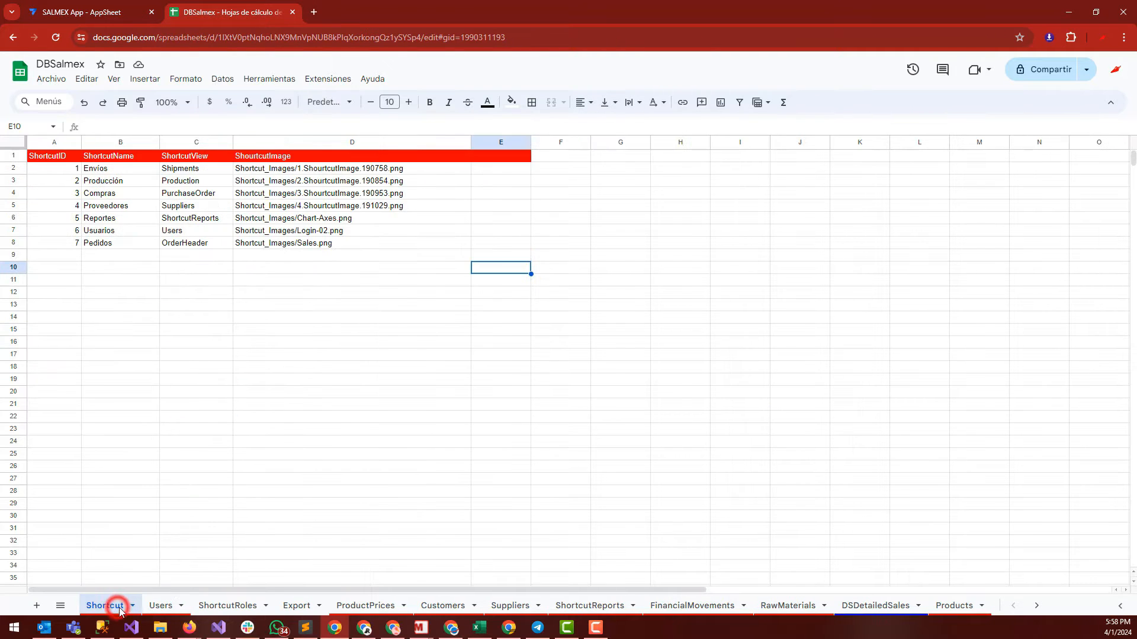
pyautogui.click(224, 607)
pyautogui.click(149, 253)
pyautogui.moveTo(45, 168); pyautogui.dragTo(189, 221)
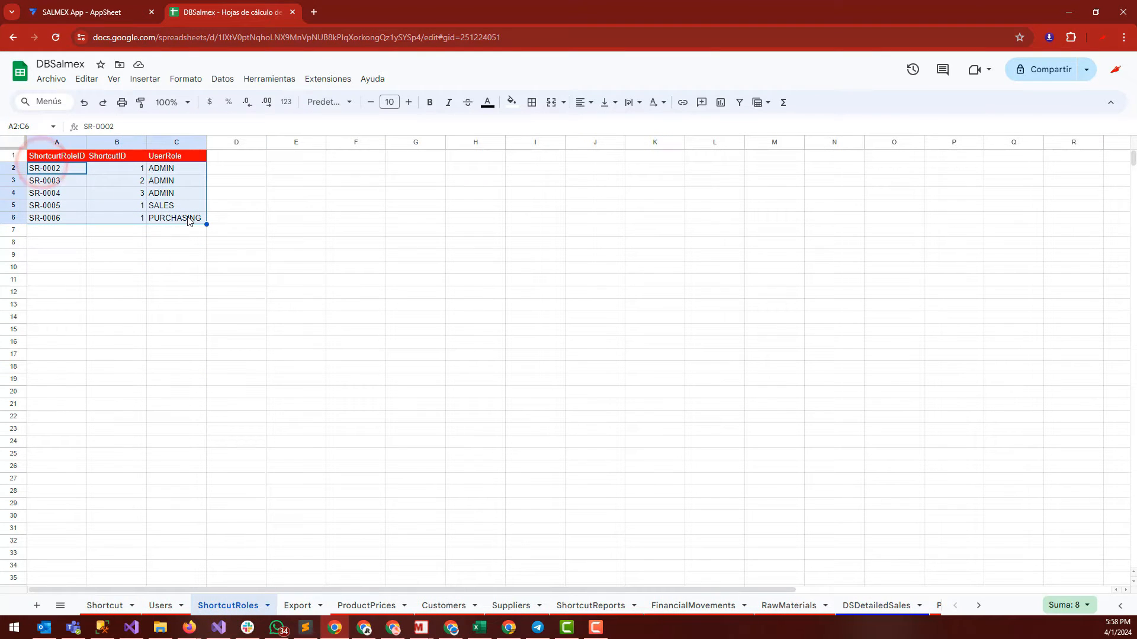
pyautogui.press('Delete')
pyautogui.click(218, 284)
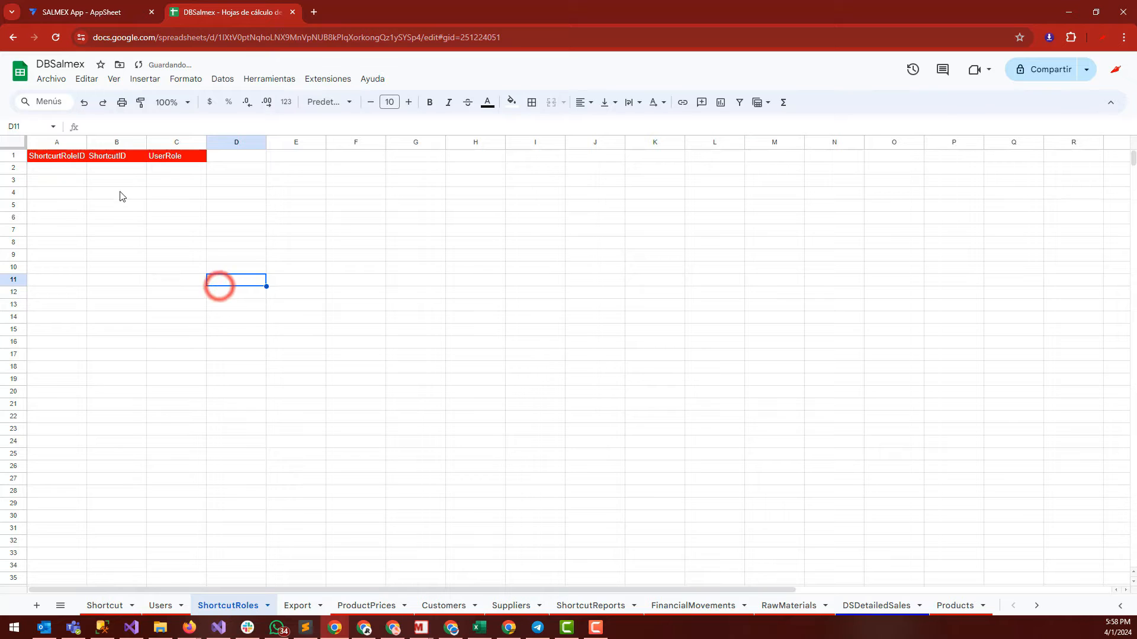
pyautogui.click(83, 11)
pyautogui.click(1108, 150)
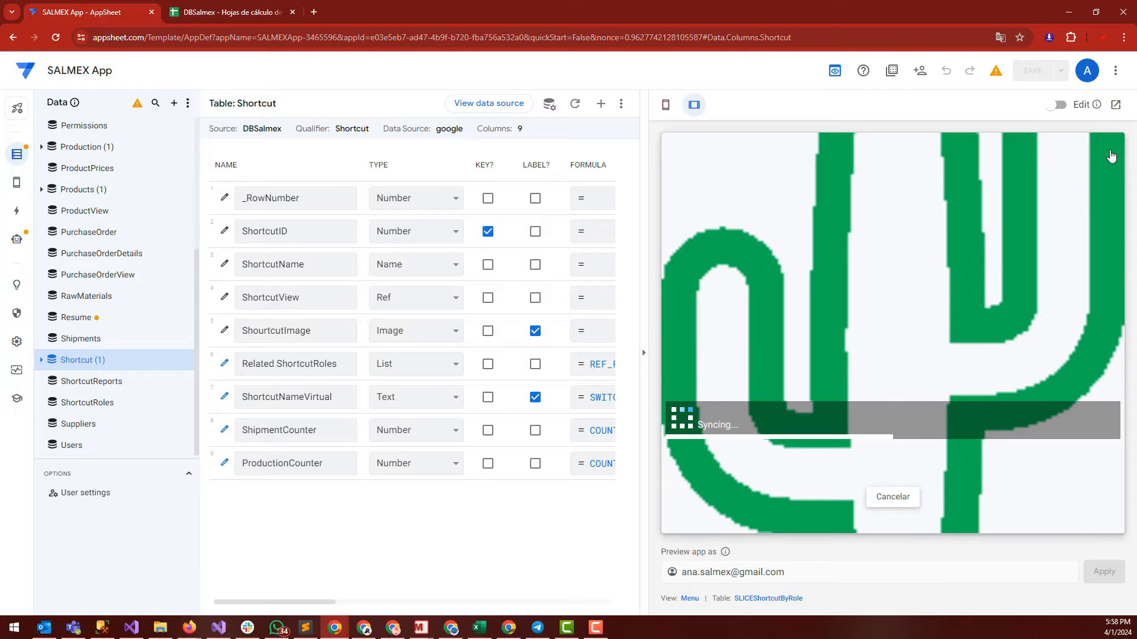
# Step: Add the column header UserRole in cell E1 of the Shortcut sheet in the DBSalmex spreadsheet
pyautogui.click(227, 11)
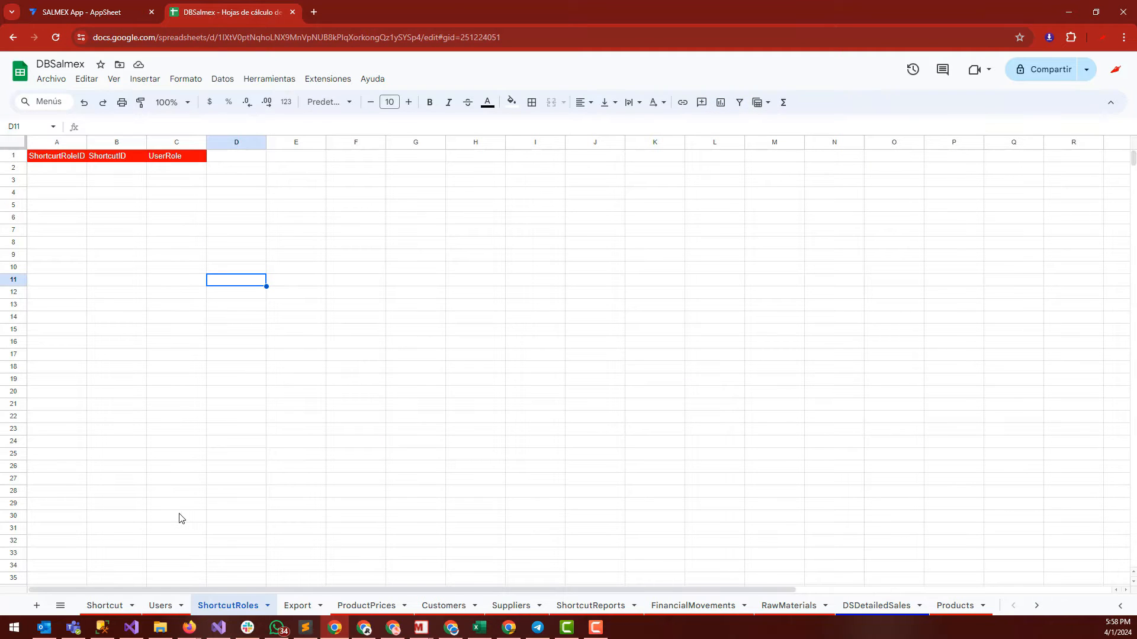
pyautogui.click(164, 605)
pyautogui.click(102, 605)
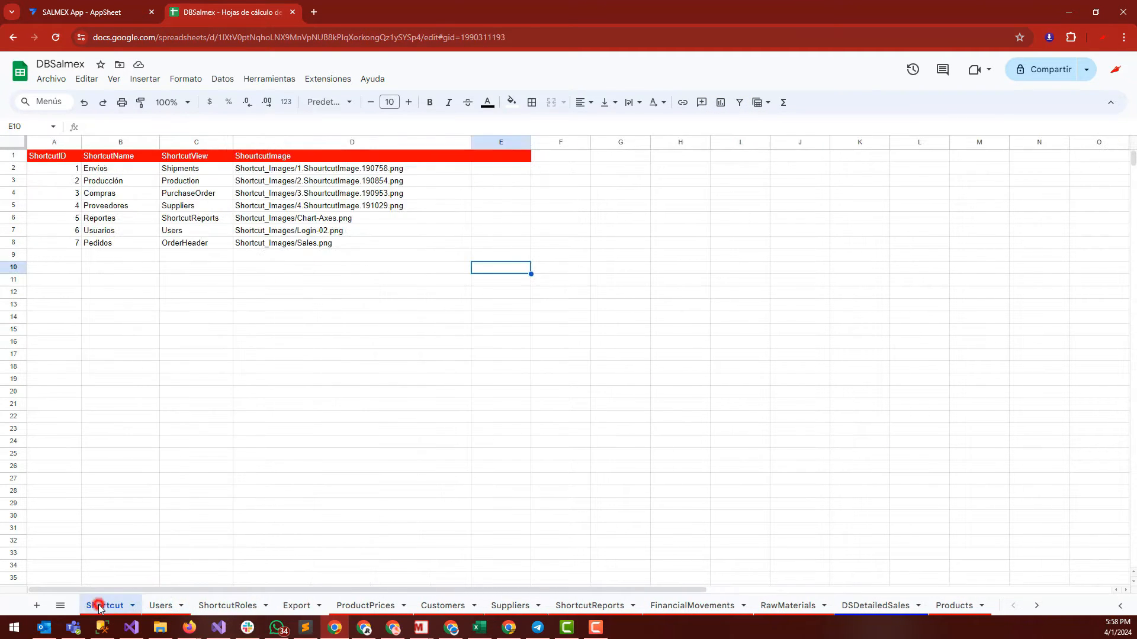
pyautogui.click(106, 271)
pyautogui.moveTo(53, 168); pyautogui.dragTo(341, 245)
pyautogui.click(491, 157)
pyautogui.write('UserRol')
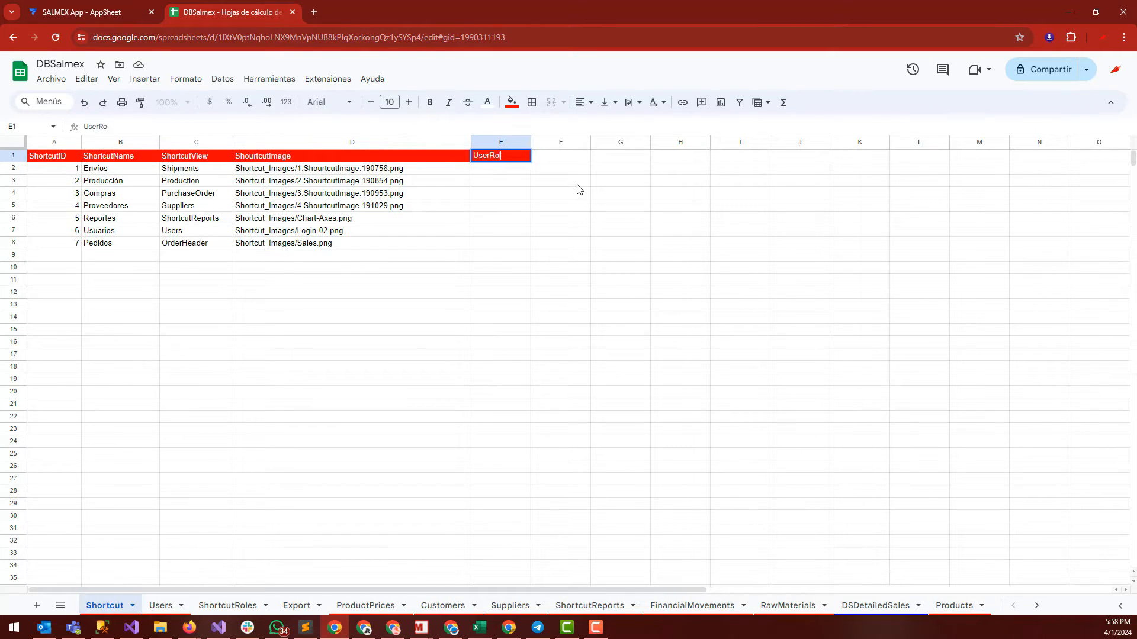
pyautogui.write('e')
pyautogui.press('Return')
pyautogui.click(578, 183)
pyautogui.click(515, 157)
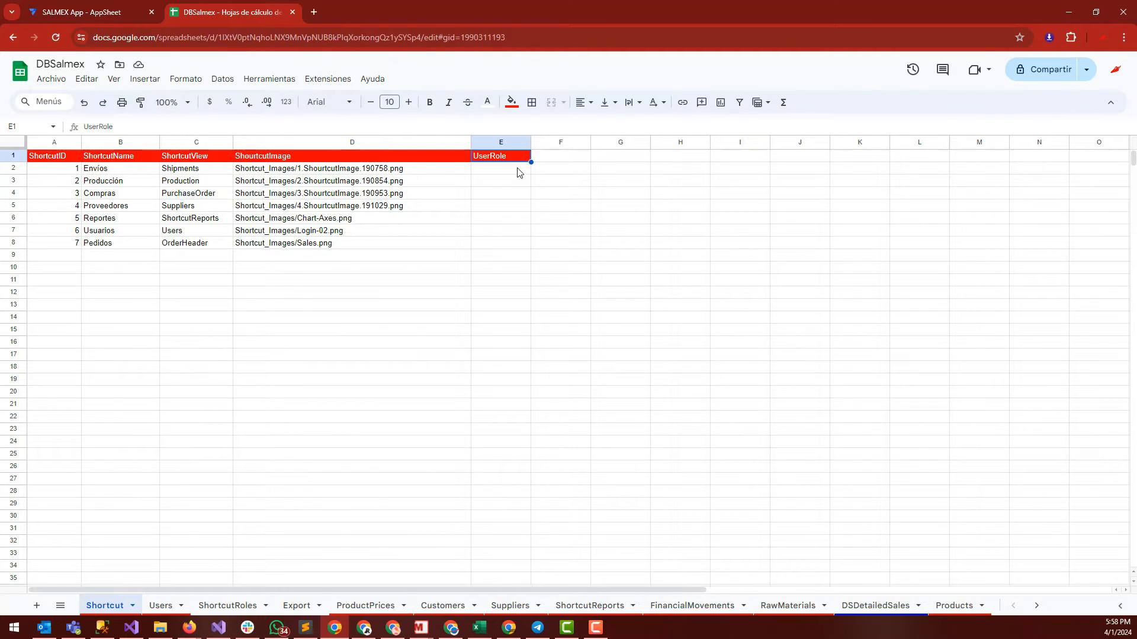
pyautogui.click(517, 172)
# Step: Regenerate the column structure of the Shortcut table in AppSheet
pyautogui.hotkey('ctrl', 'shift', 'Tab')
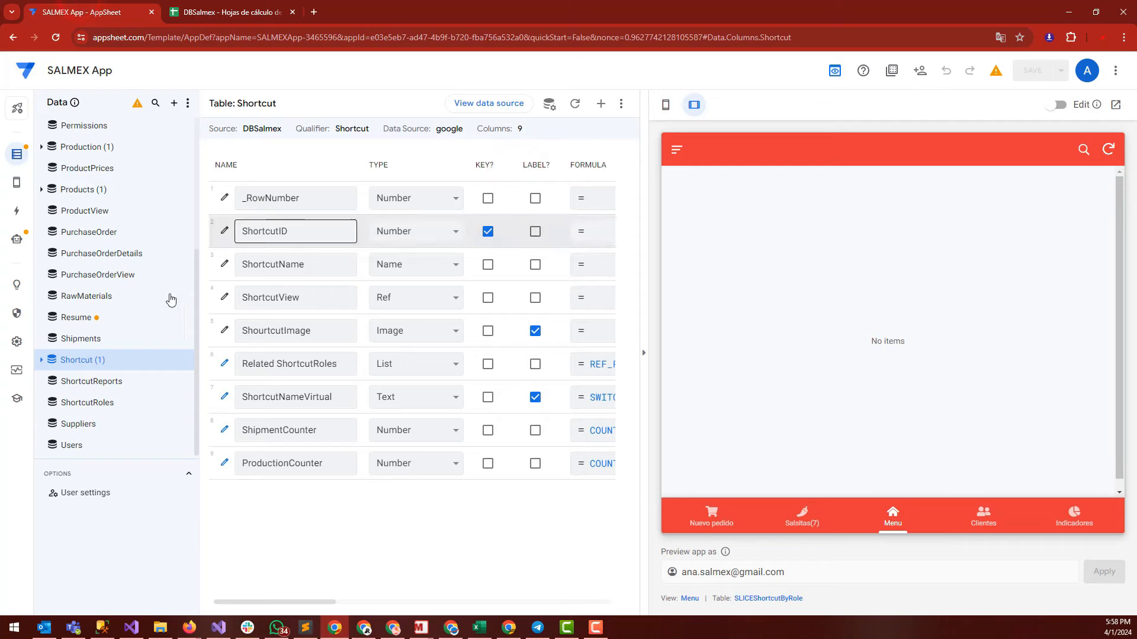
pyautogui.click(575, 104)
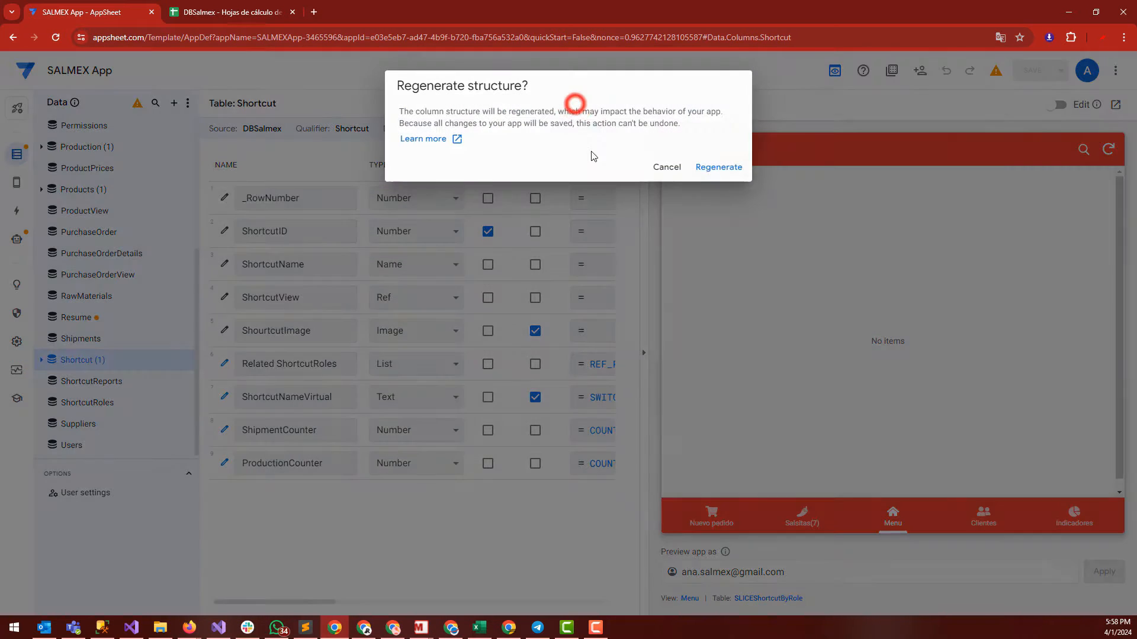
pyautogui.click(718, 167)
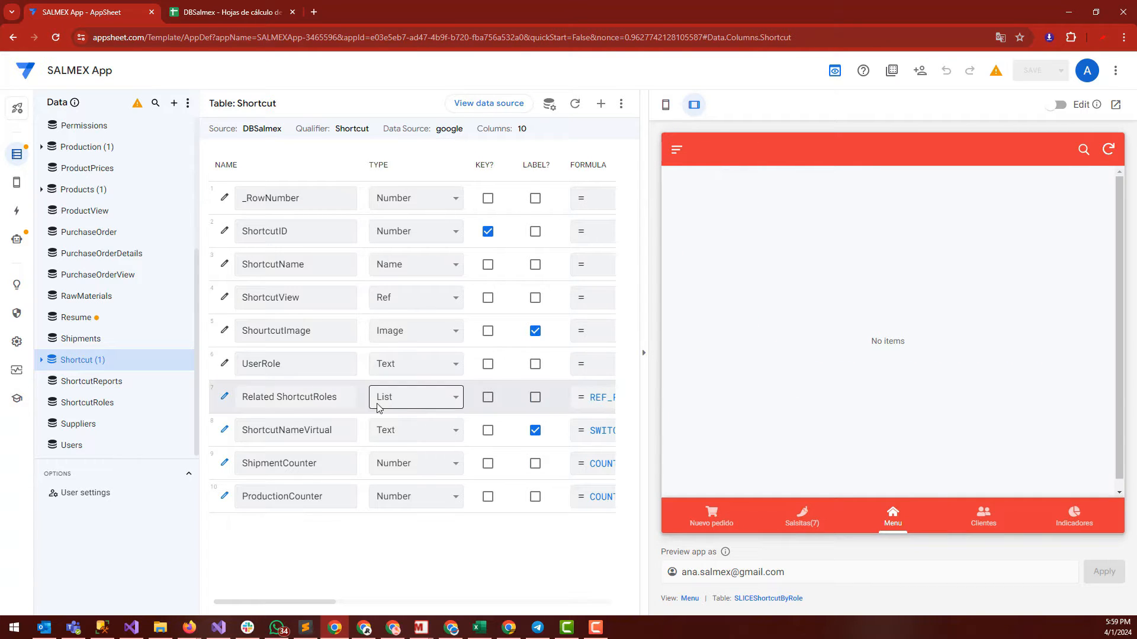
# Step: Change the data type of the Shortcut table's UserRole column to EnumList
pyautogui.click(224, 364)
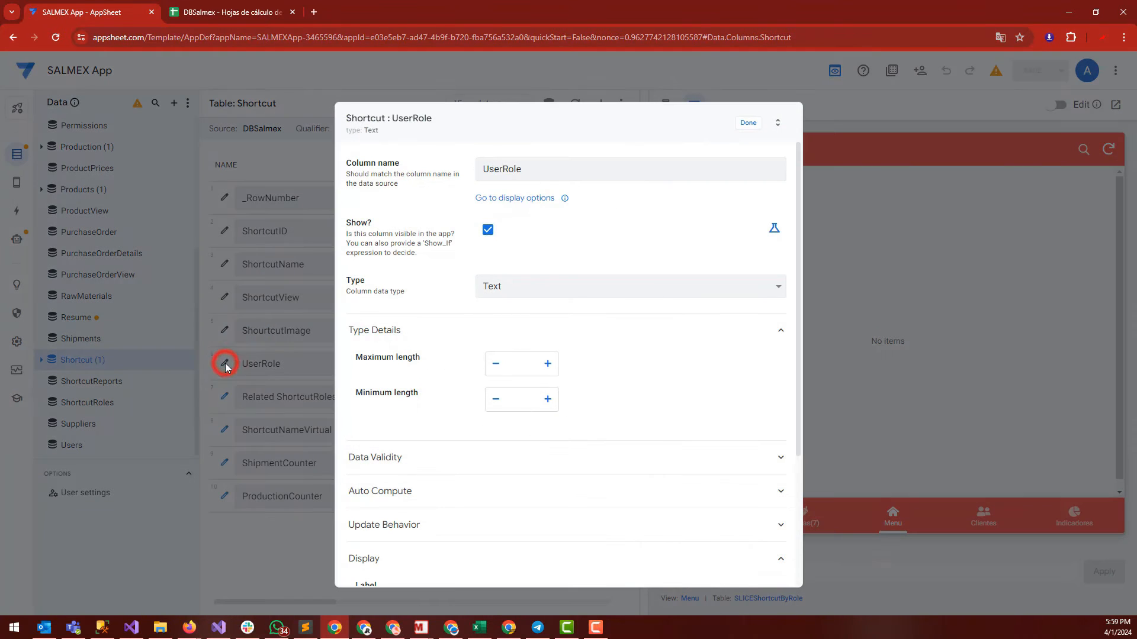
pyautogui.click(572, 286)
pyautogui.write('enum')
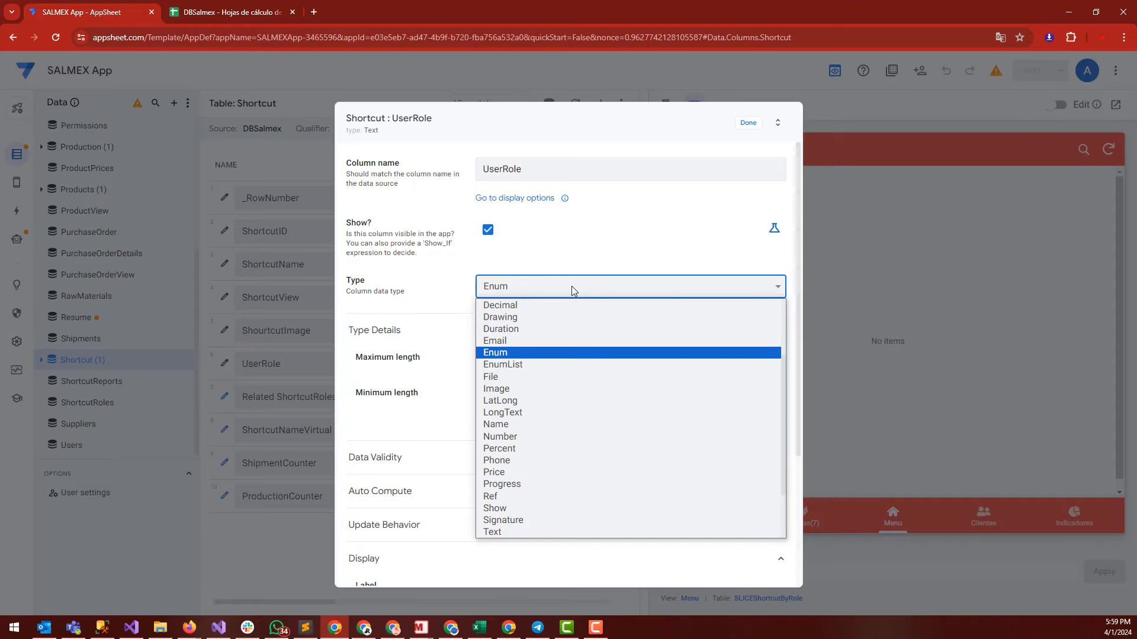
pyautogui.click(555, 362)
# Step: Add the values ADMIN, SALES and PURCHASING to the UserRole column and save the app
pyautogui.click(503, 368)
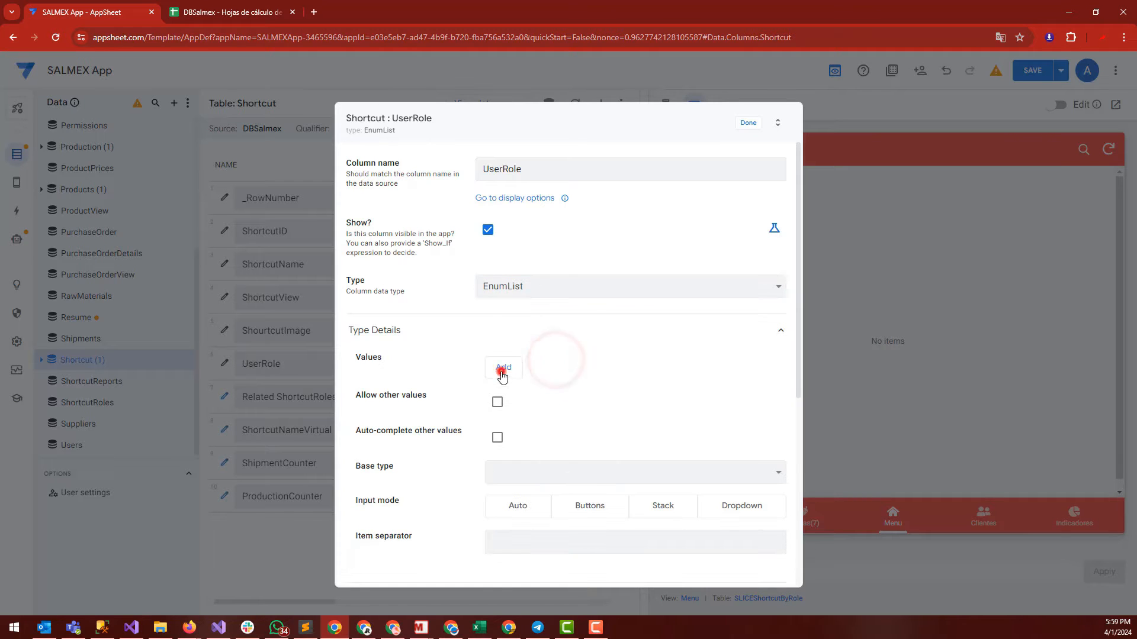
pyautogui.write('ADMIN')
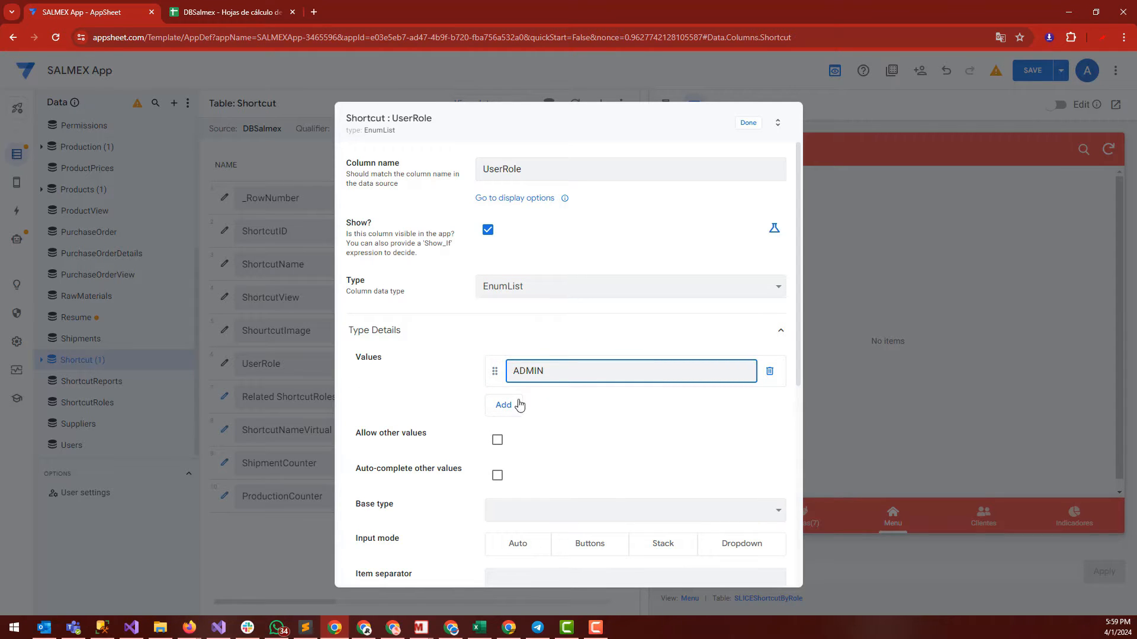
pyautogui.click(518, 405)
pyautogui.write('SALES')
pyautogui.click(502, 442)
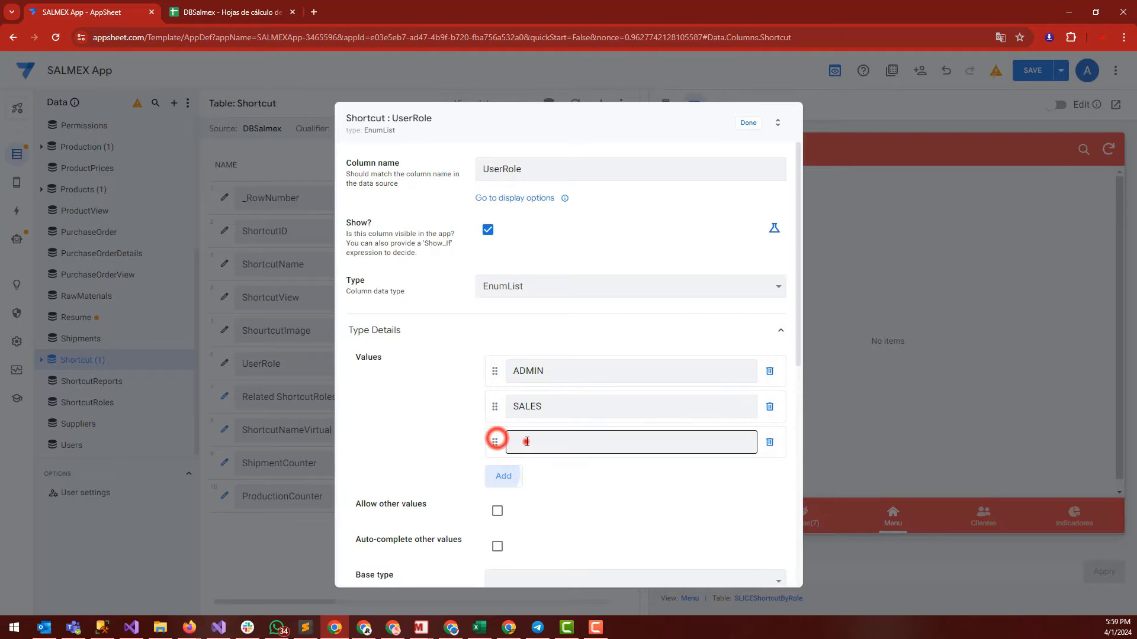
pyautogui.write('PRUC')
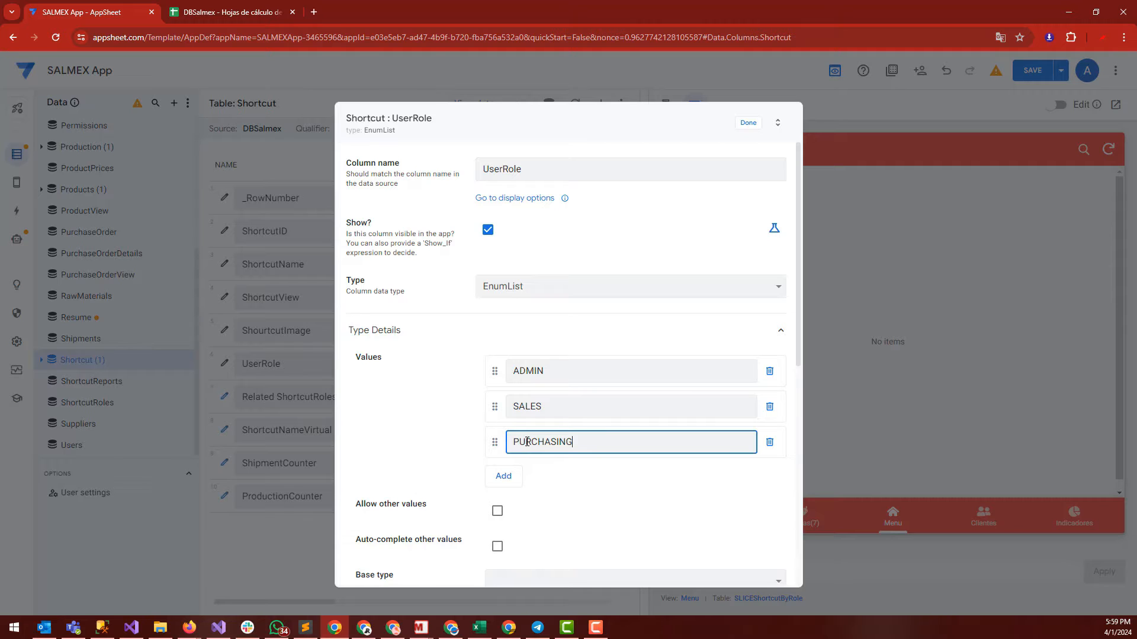
pyautogui.click(752, 124)
pyautogui.click(1020, 72)
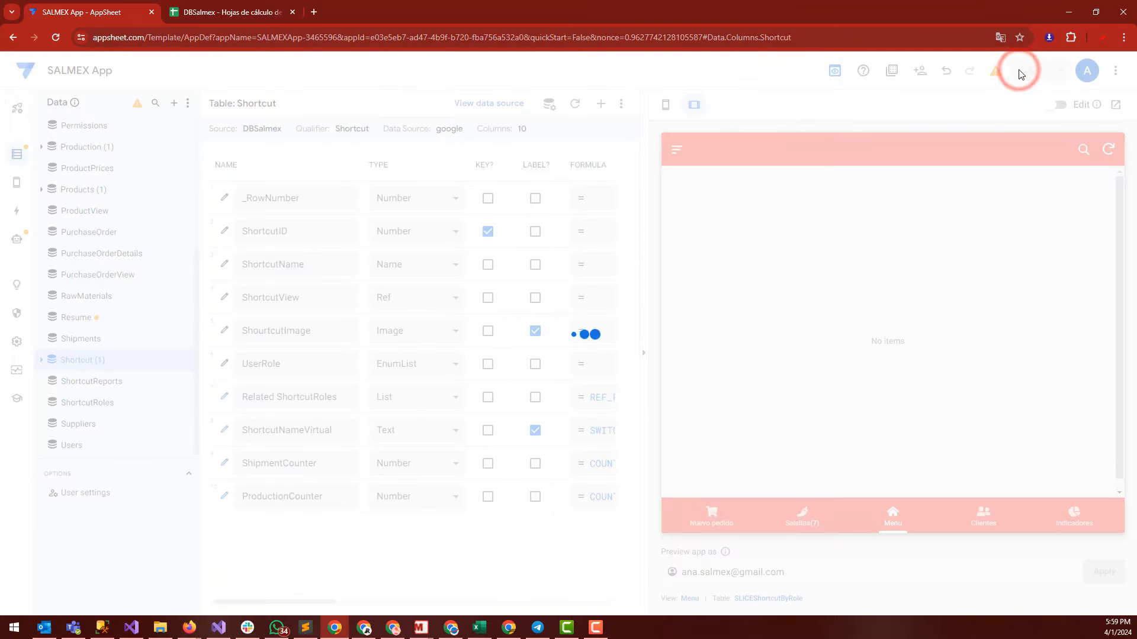
pyautogui.click(223, 8)
pyautogui.click(470, 178)
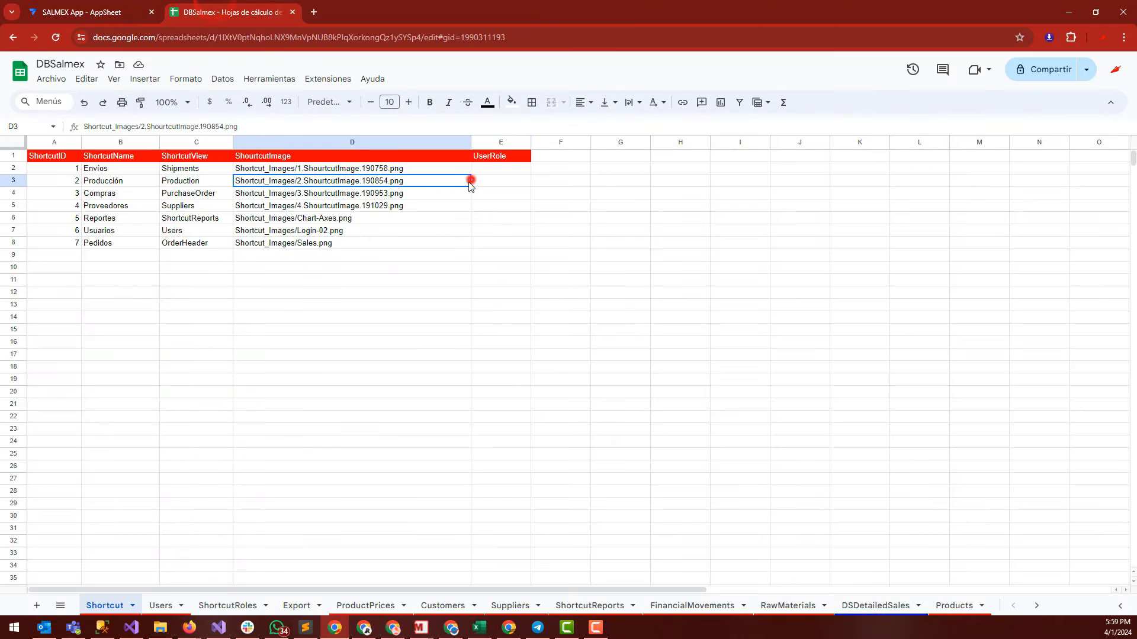
pyautogui.click(88, 8)
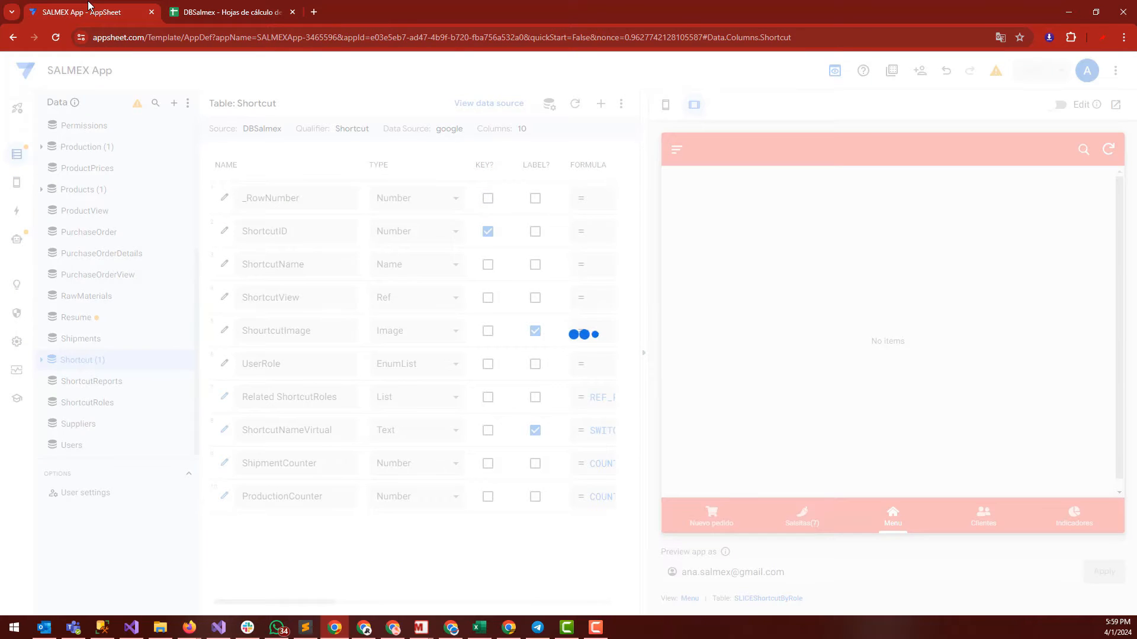
pyautogui.click(248, 7)
pyautogui.click(102, 6)
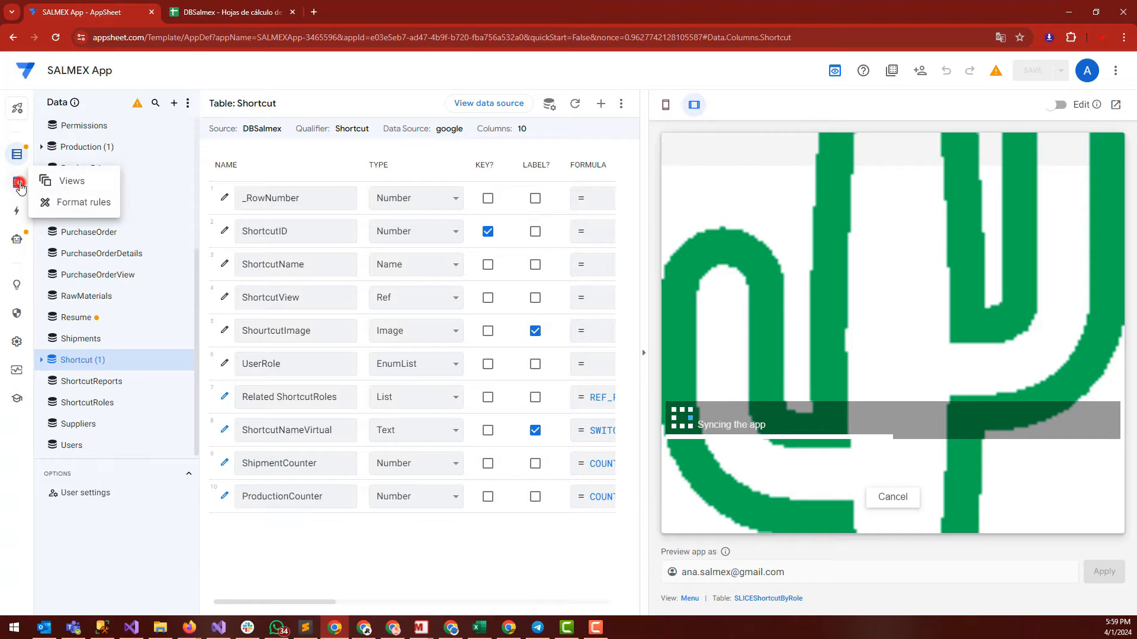
# Step: Open the app's views, show the navigation menu in the preview and search the views for "opcion"
pyautogui.click(17, 183)
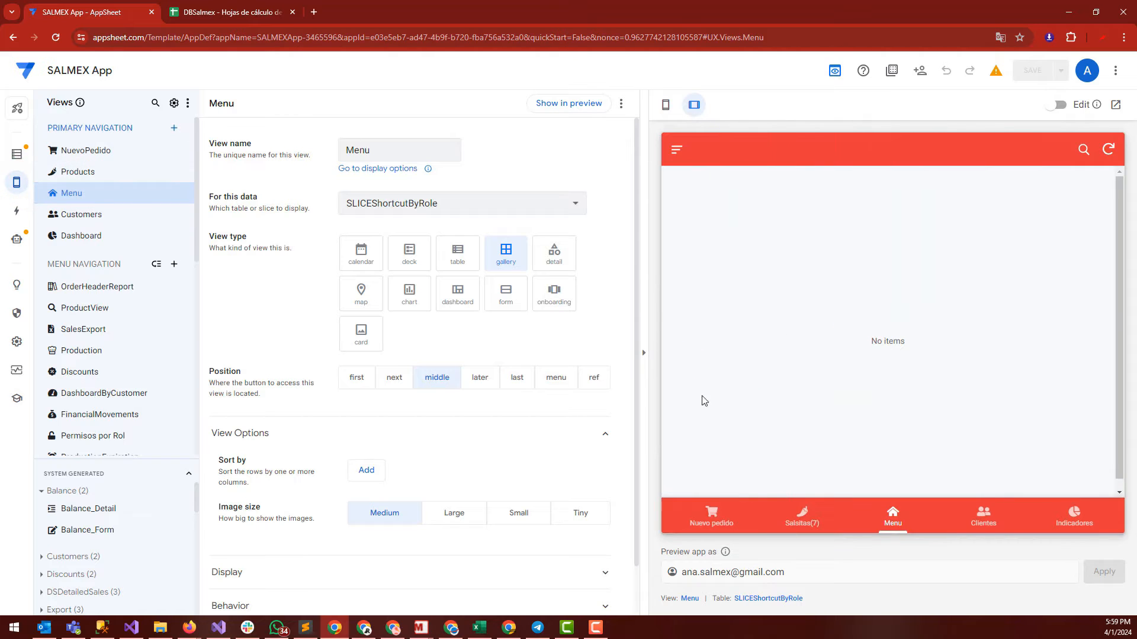
pyautogui.click(676, 153)
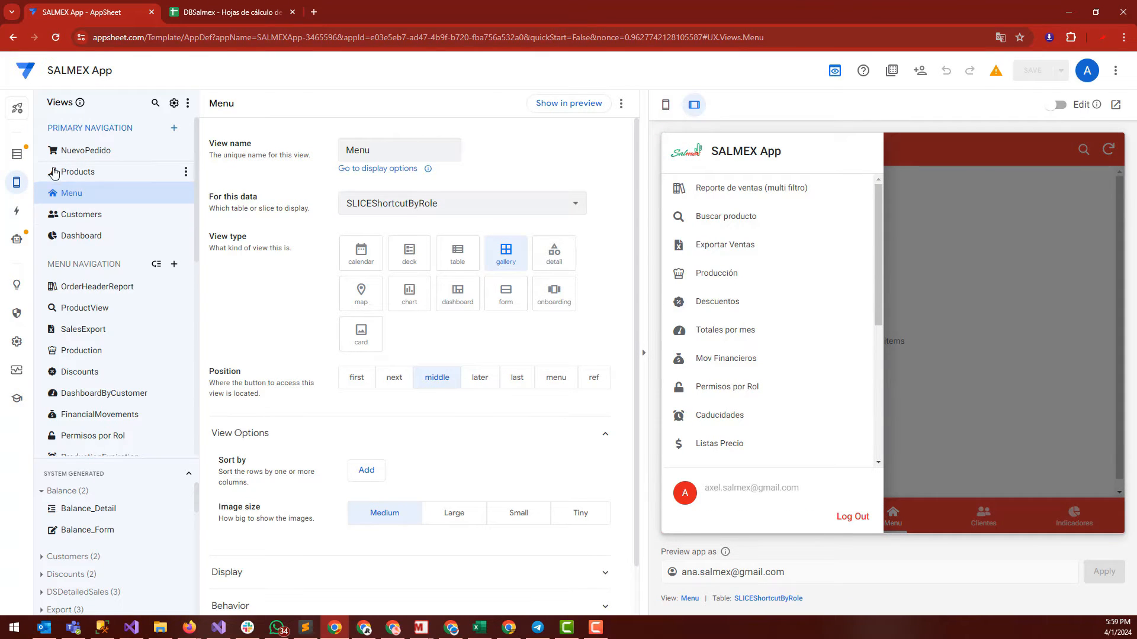
pyautogui.click(156, 103)
pyautogui.click(129, 128)
pyautogui.write('opcion')
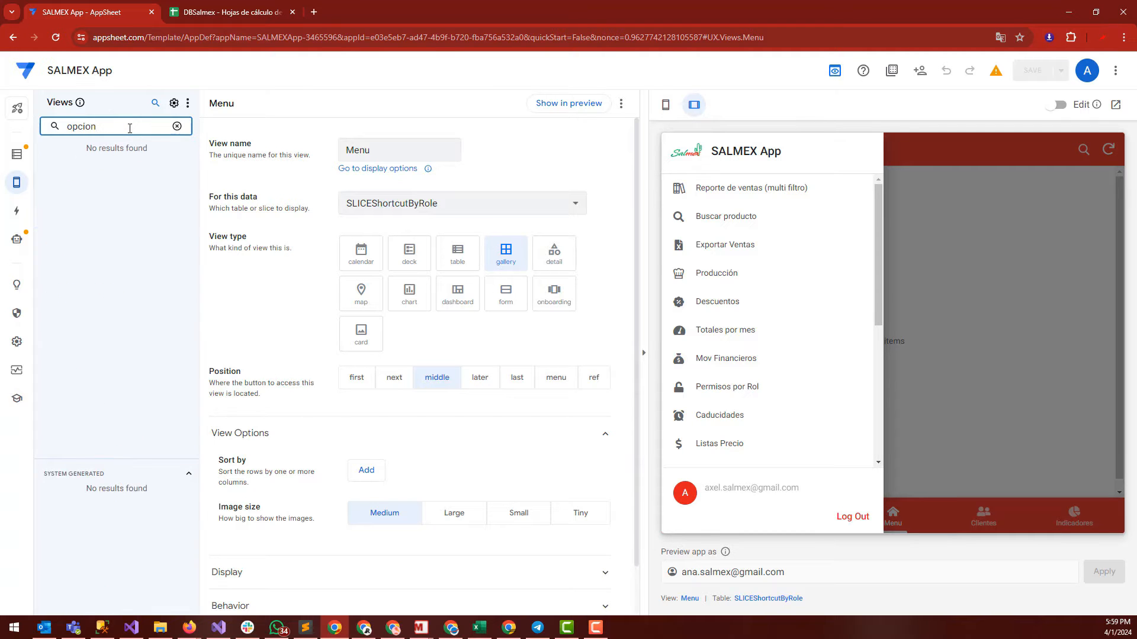
pyautogui.click(178, 126)
# Step: Create a new view in the app's primary navigation
pyautogui.click(172, 154)
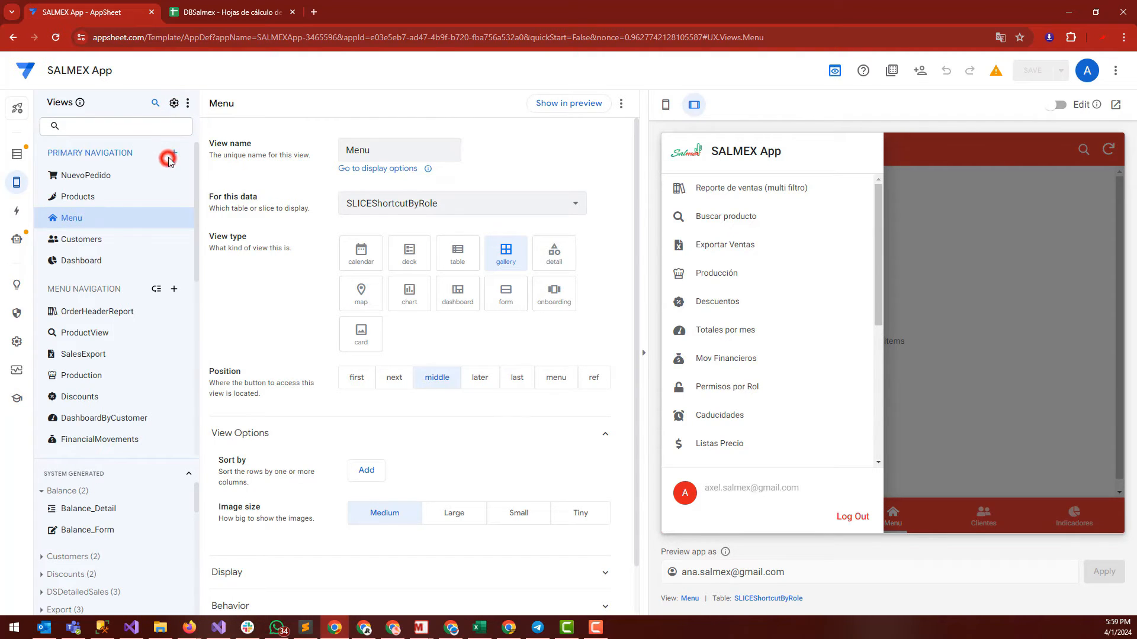
pyautogui.click(393, 424)
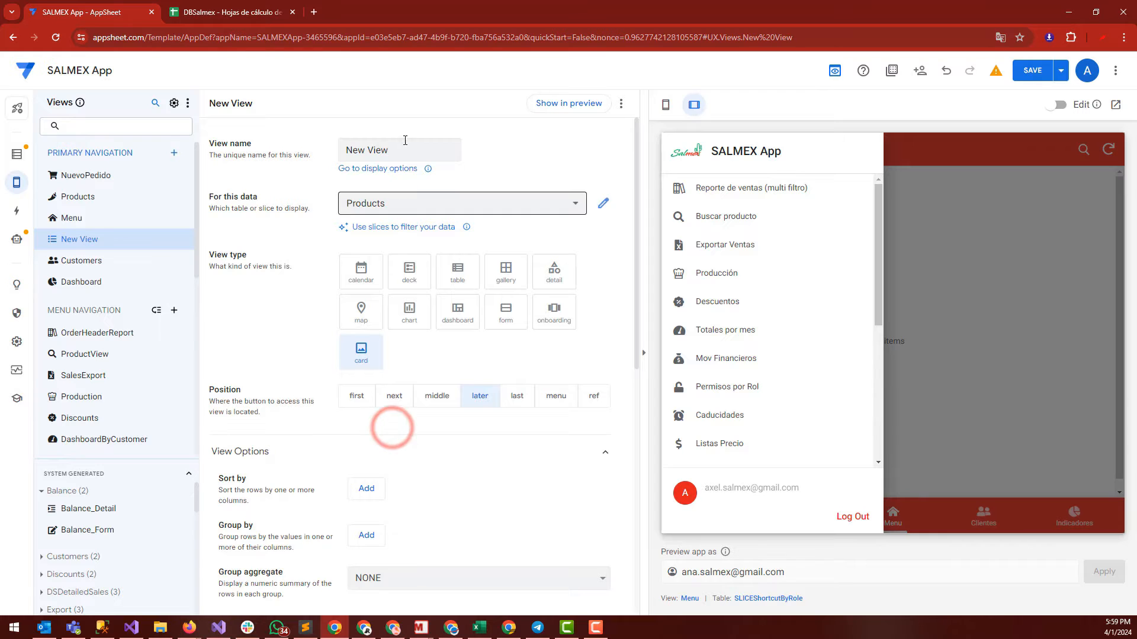
pyautogui.click(403, 141)
# Step: Set the new view's data source to the ShortcutRoles table
pyautogui.click(393, 203)
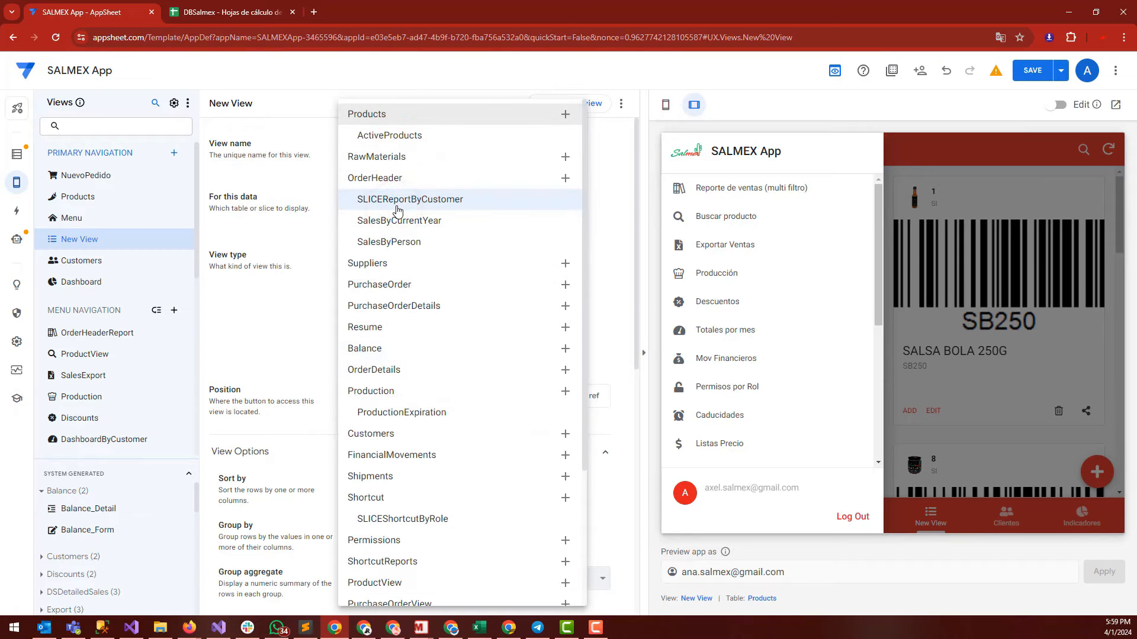
pyautogui.scroll(-1, 420, 520)
pyautogui.scroll(-3, 420, 520)
pyautogui.click(406, 508)
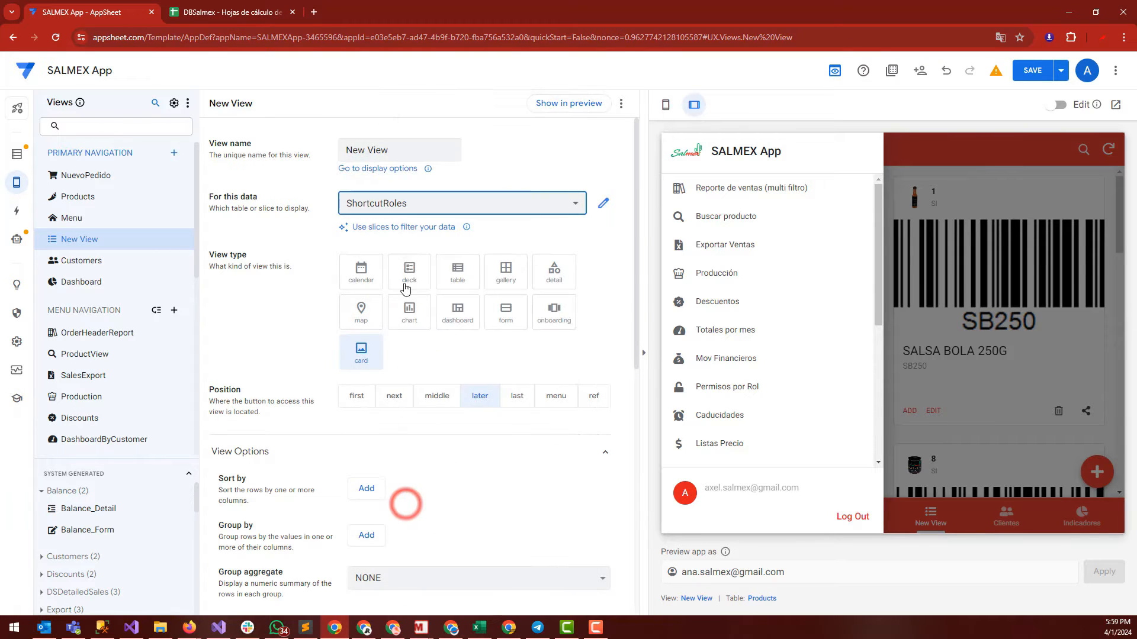
# Step: Set the new view's data source to the Shortcut table and close the navigation menu in the preview
pyautogui.click(421, 205)
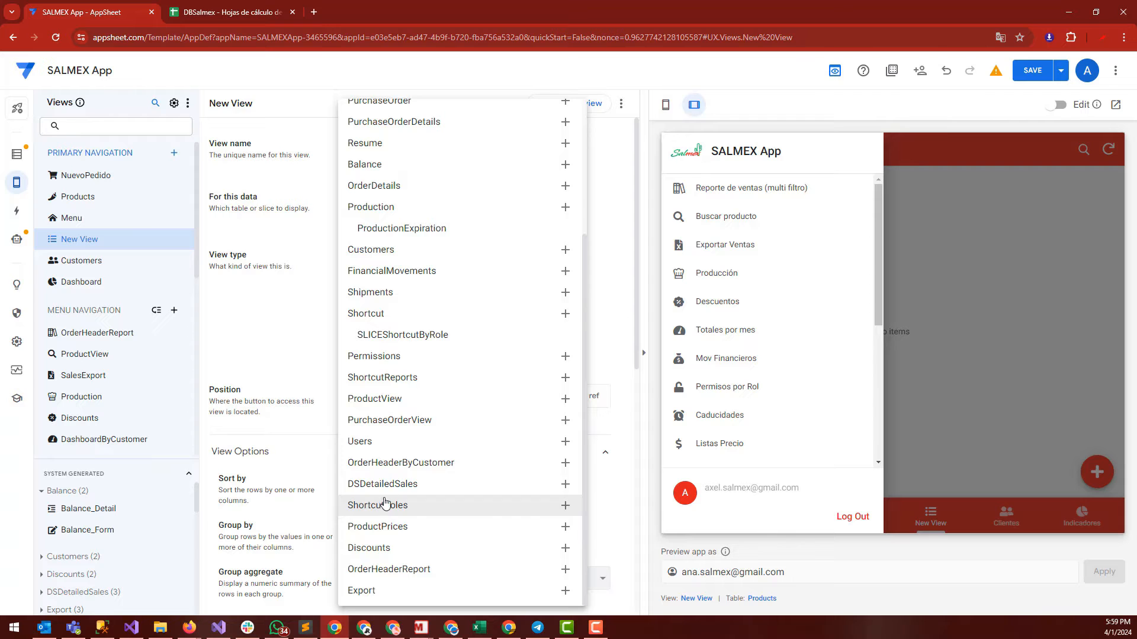
pyautogui.scroll(3, 406, 357)
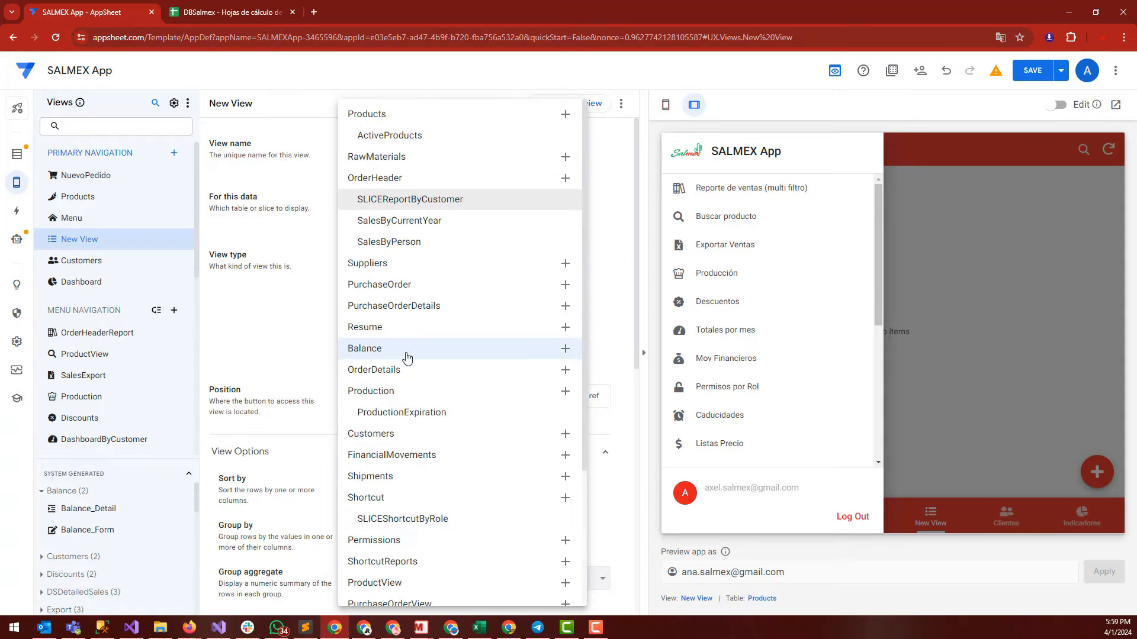
pyautogui.press('s')
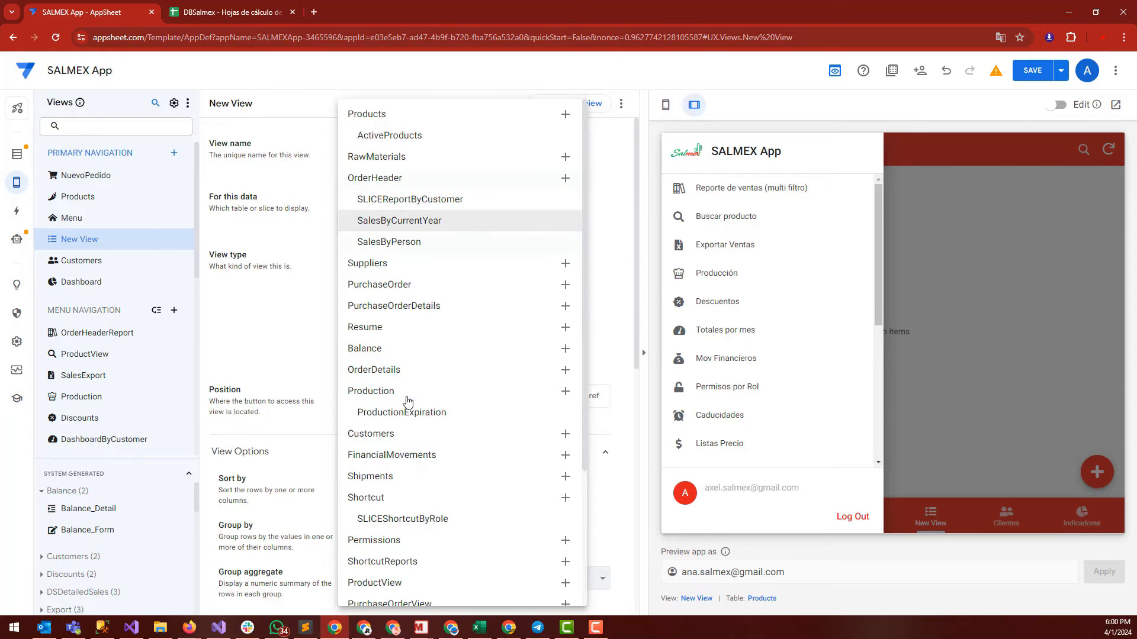
pyautogui.scroll(-3, 408, 402)
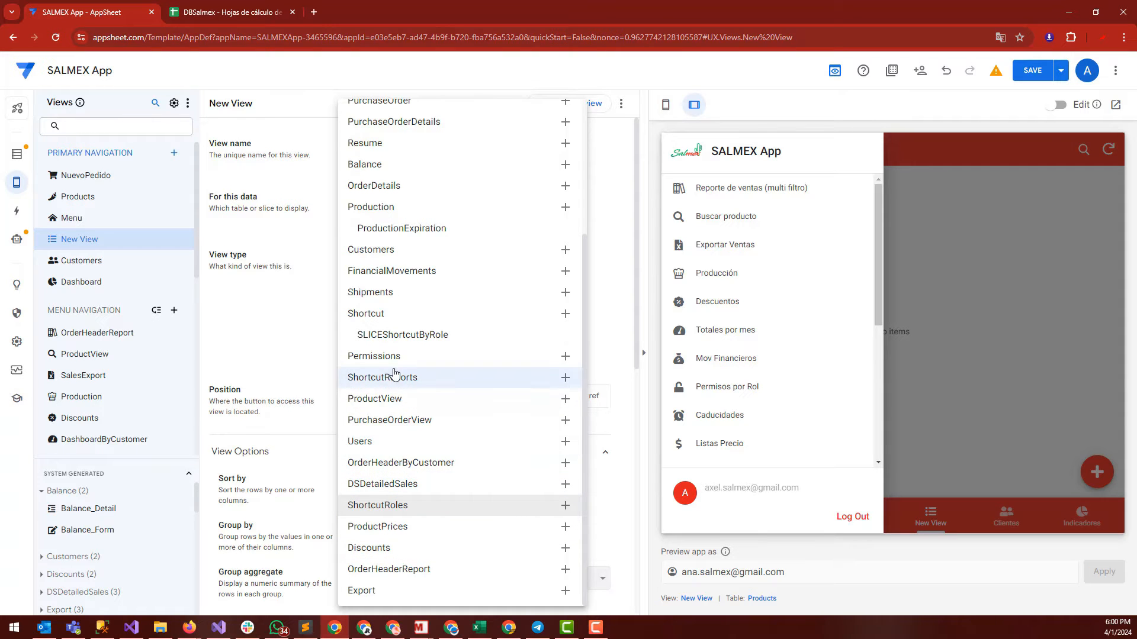
pyautogui.scroll(2, 392, 344)
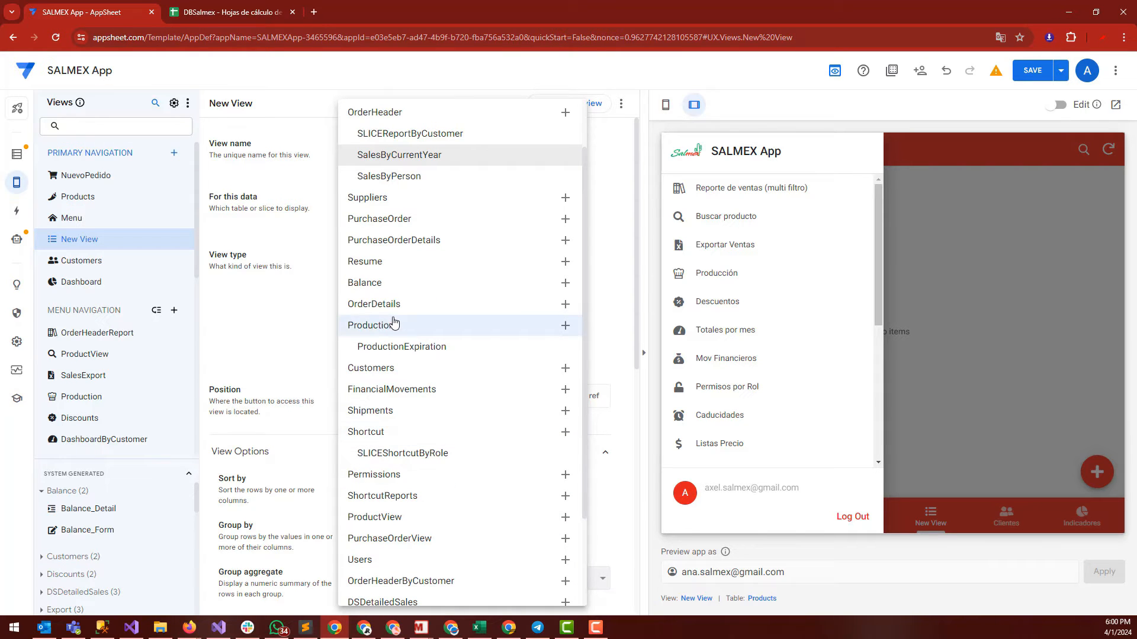
pyautogui.scroll(1, 393, 323)
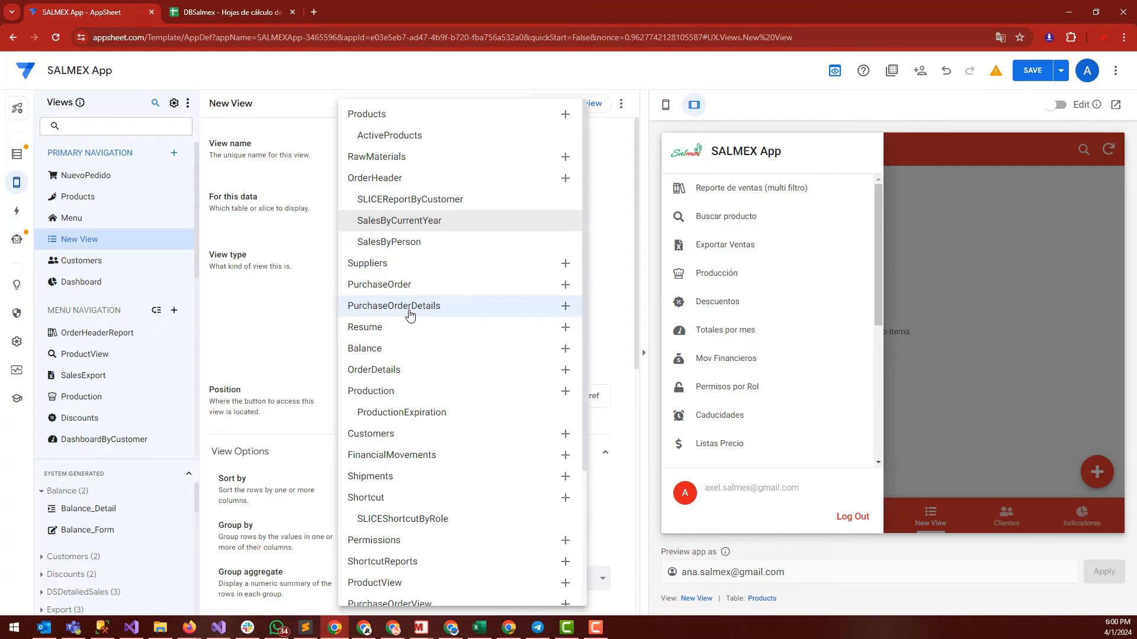
pyautogui.click(397, 504)
pyautogui.click(1003, 201)
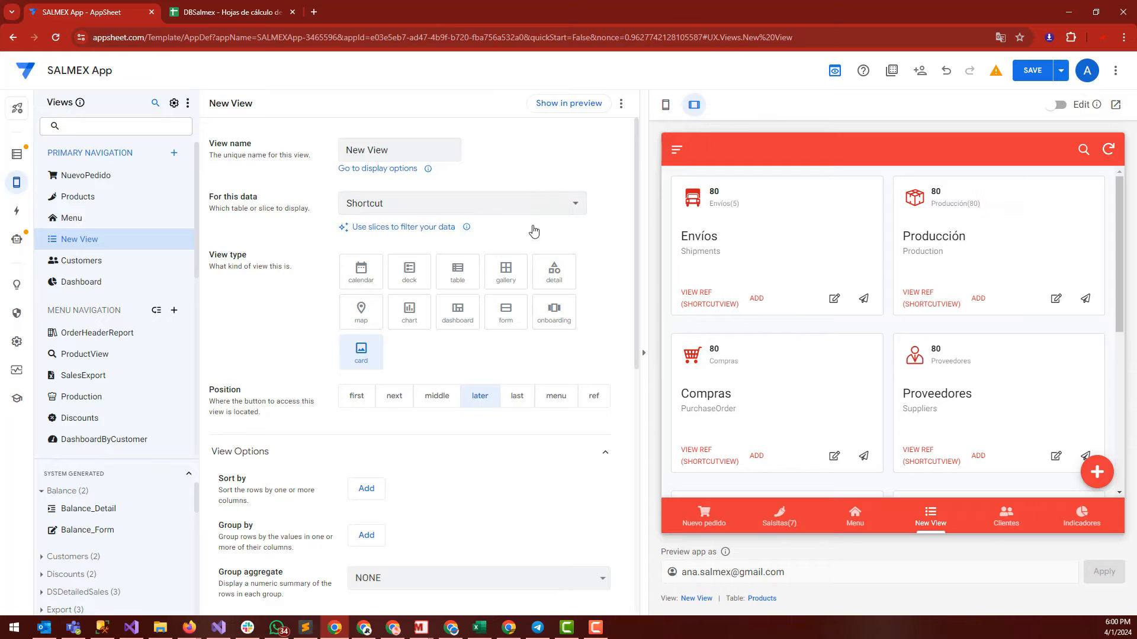
# Step: Make the new view a table and set ShortcutName as the first entry of its column order
pyautogui.click(447, 269)
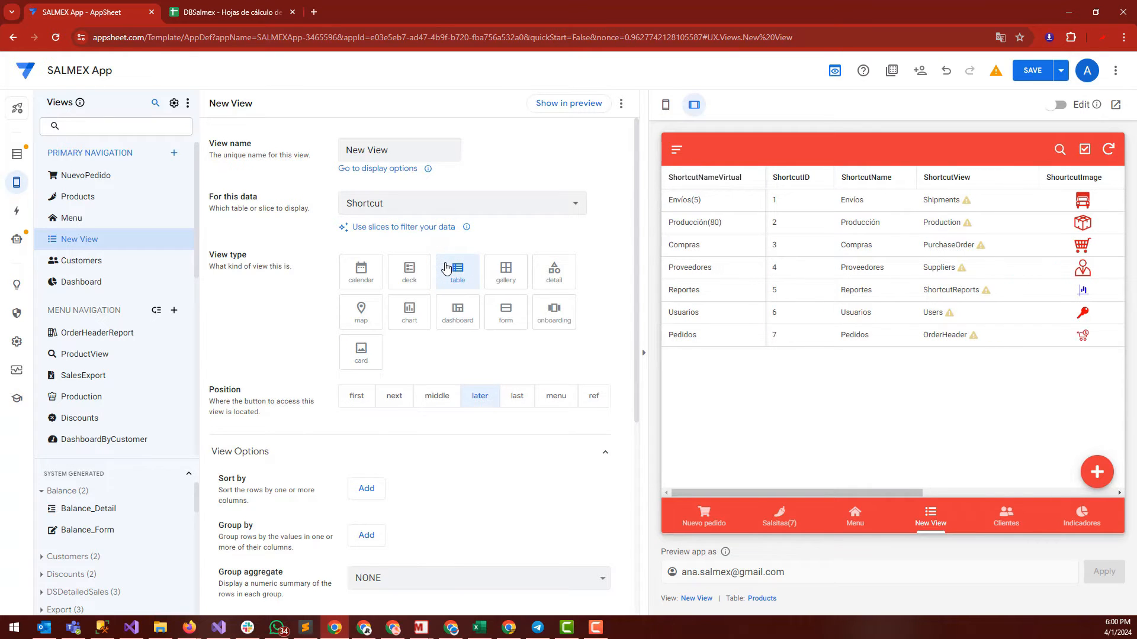
pyautogui.scroll(-4, 367, 319)
pyautogui.click(359, 500)
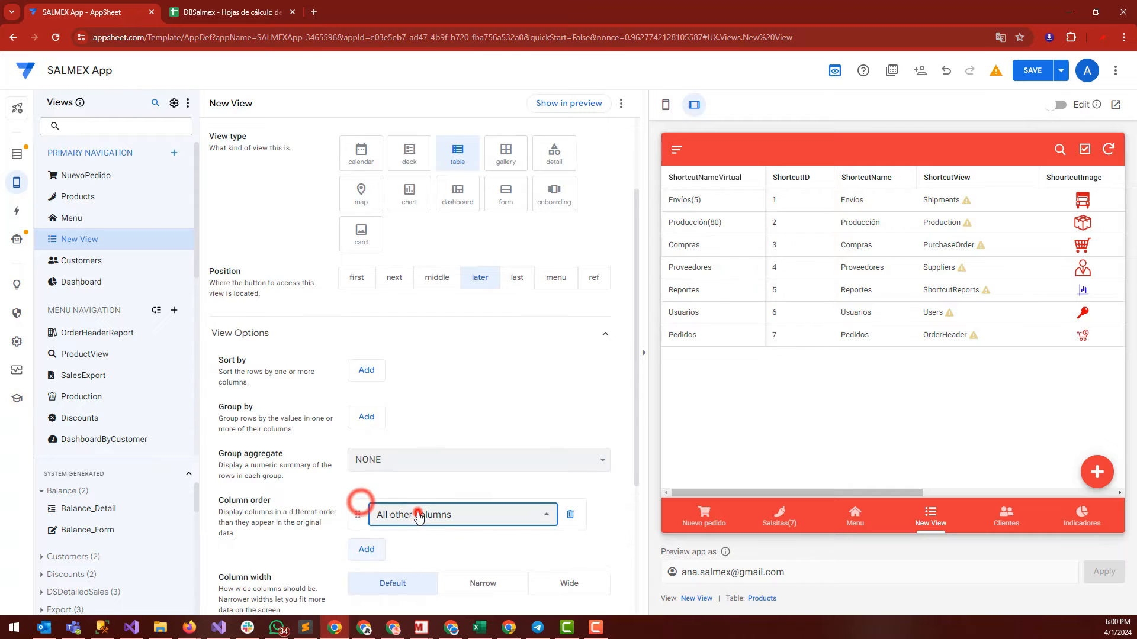
pyautogui.click(417, 511)
pyautogui.click(418, 441)
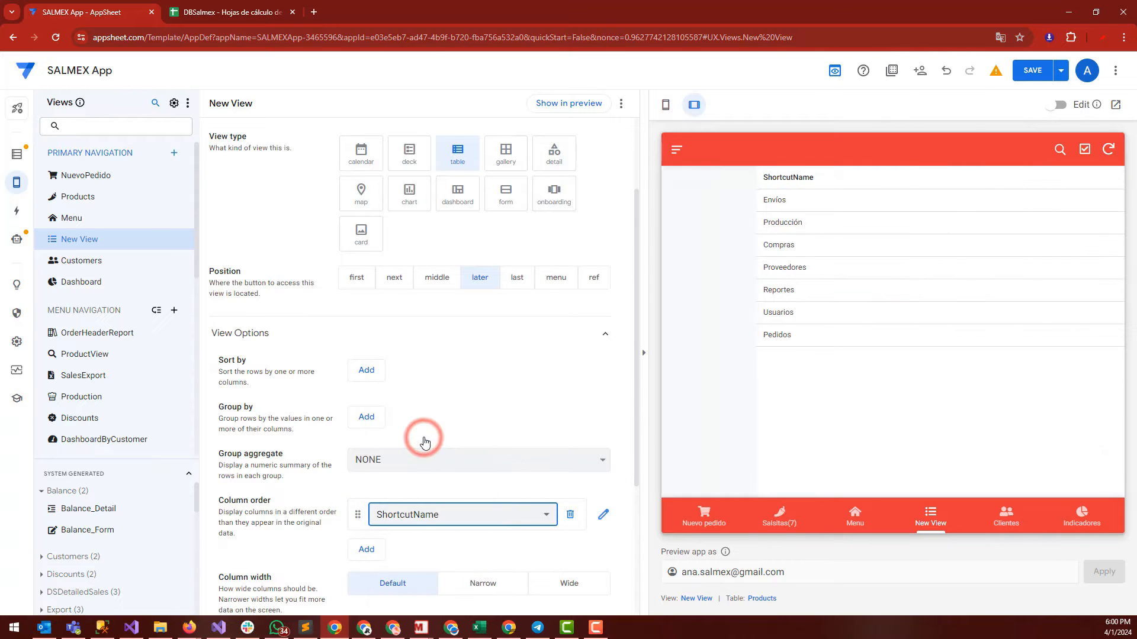
# Step: Add UserRole and ShortcutView to the view's column order, placing ShortcutView before UserRole
pyautogui.click(366, 549)
pyautogui.click(379, 552)
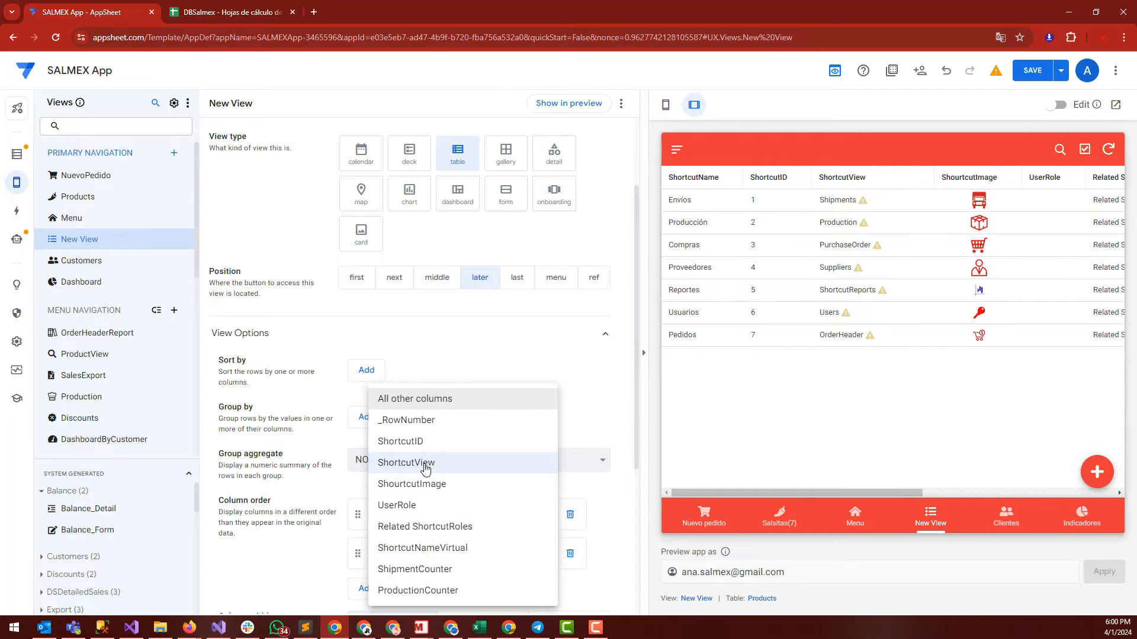
pyautogui.click(414, 505)
pyautogui.click(361, 590)
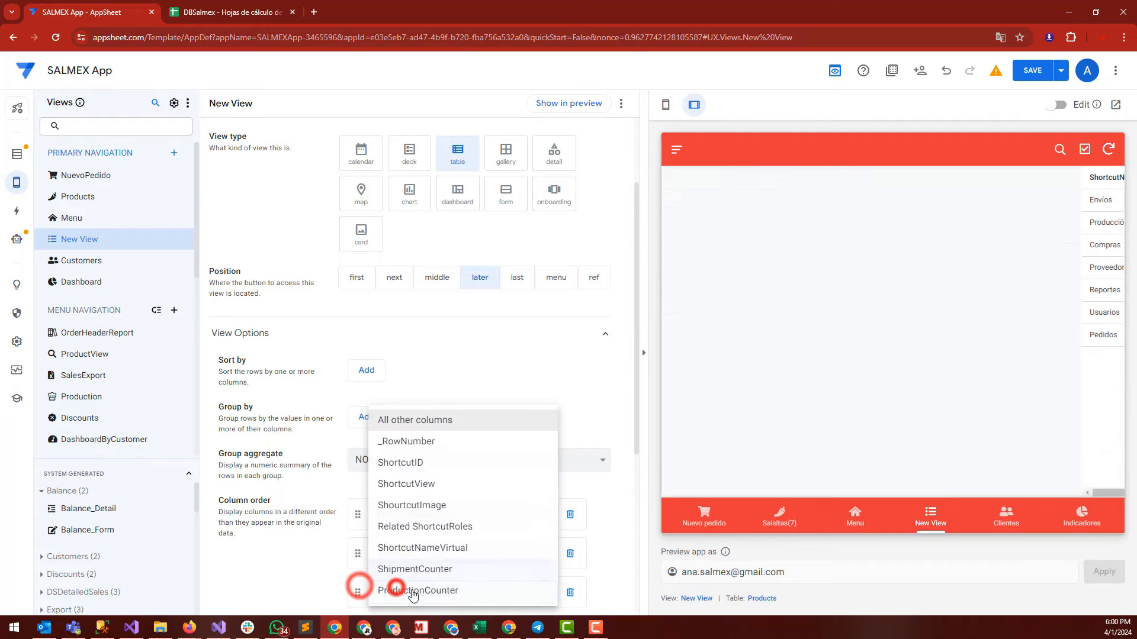
pyautogui.click(444, 486)
pyautogui.moveTo(358, 594)
pyautogui.mouseDown()
pyautogui.moveTo(362, 566)
pyautogui.moveTo(355, 591)
pyautogui.mouseUp()
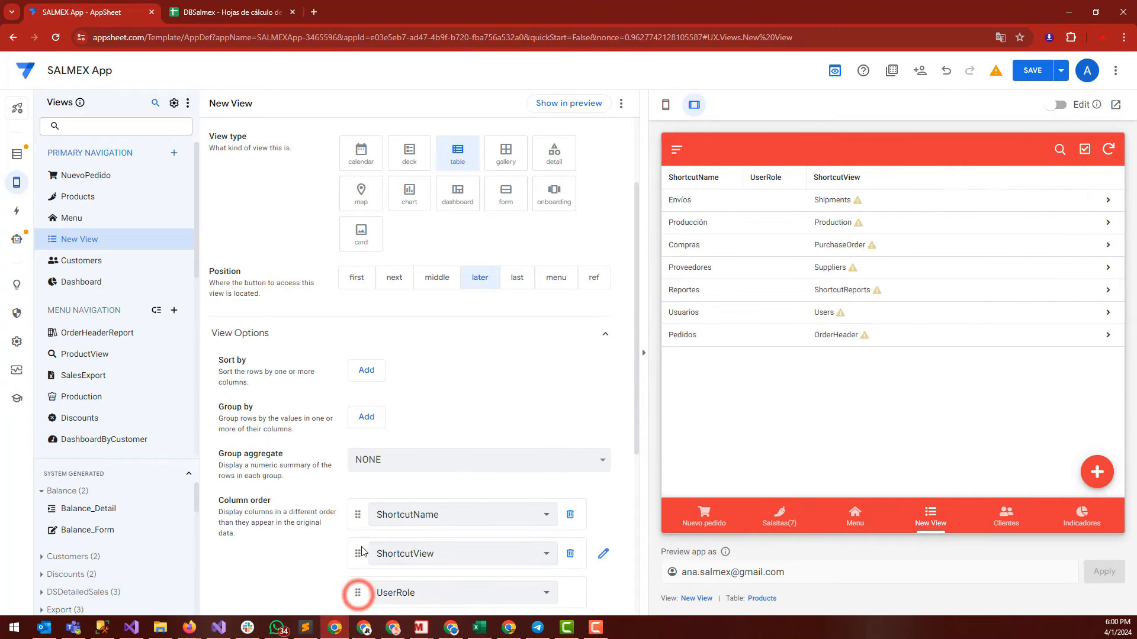
pyautogui.scroll(-1, 393, 595)
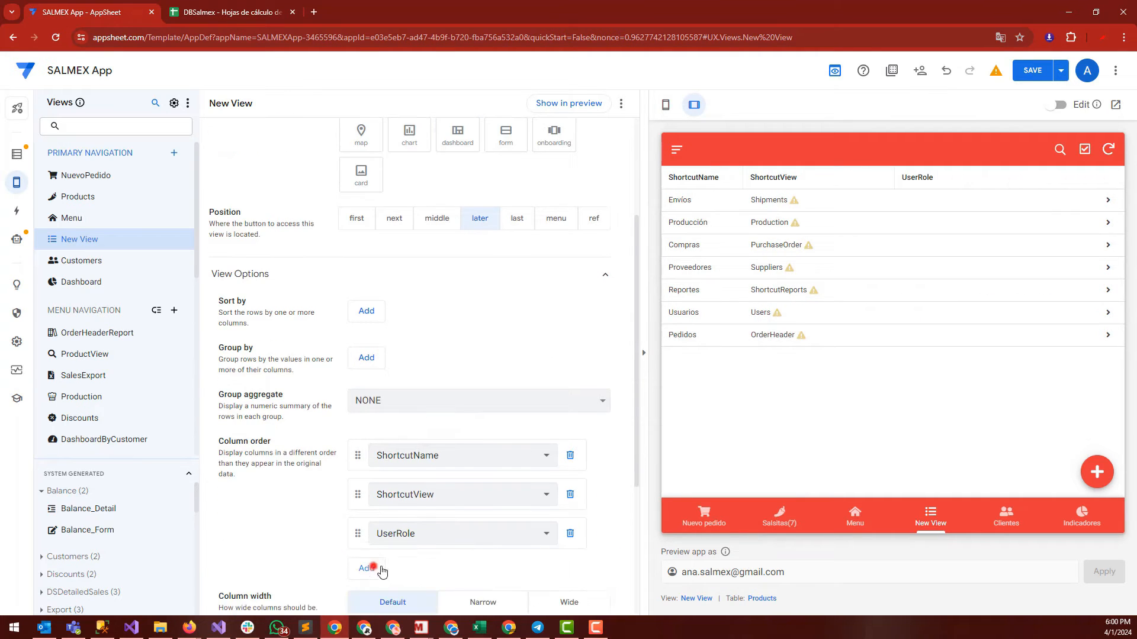
pyautogui.click(370, 568)
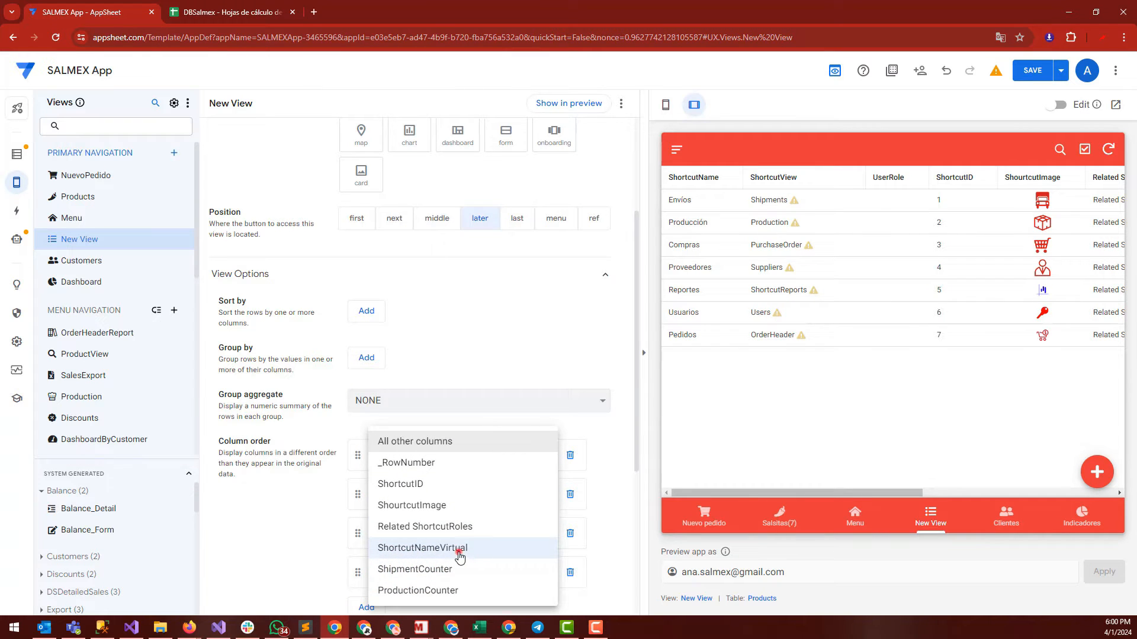
pyautogui.click(460, 555)
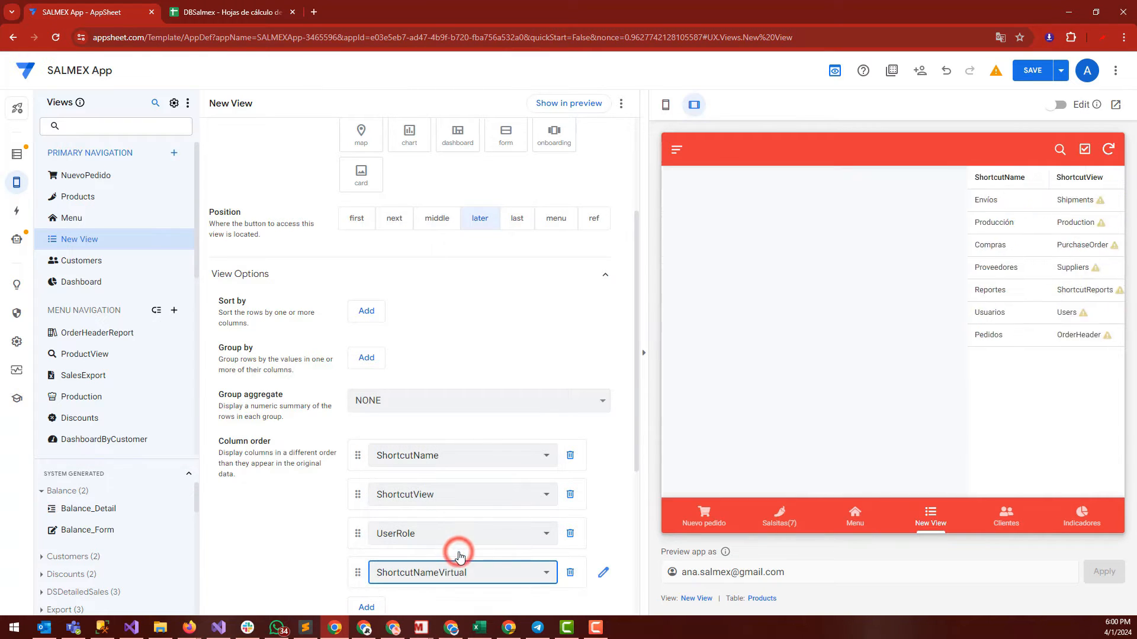
pyautogui.click(572, 573)
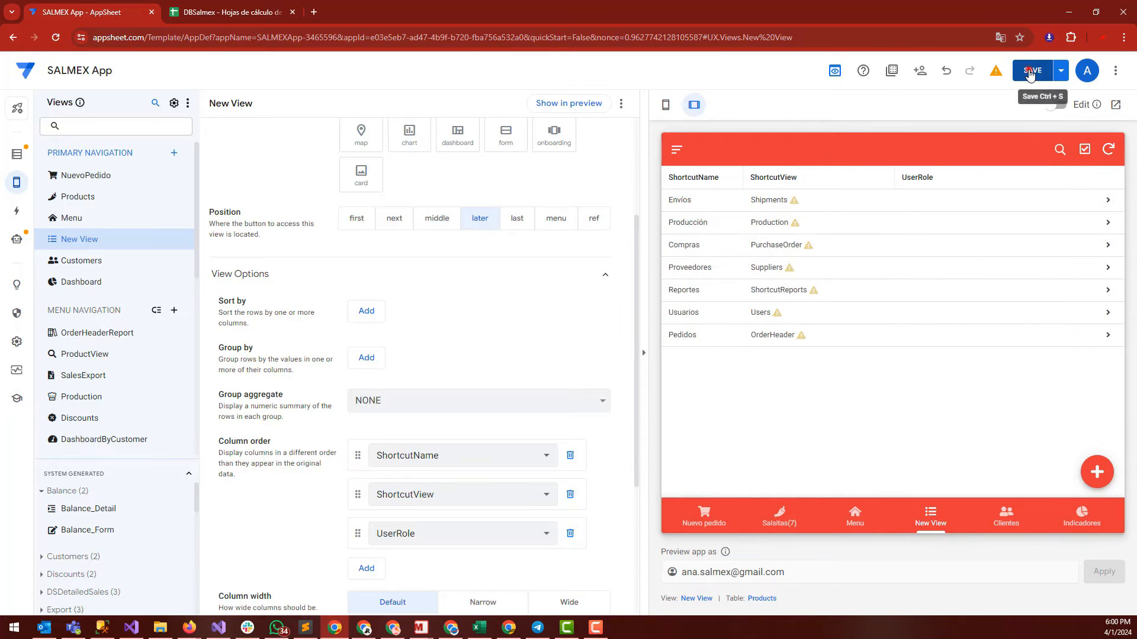
# Step: Save the app with the new Shortcut table view
pyautogui.click(1032, 70)
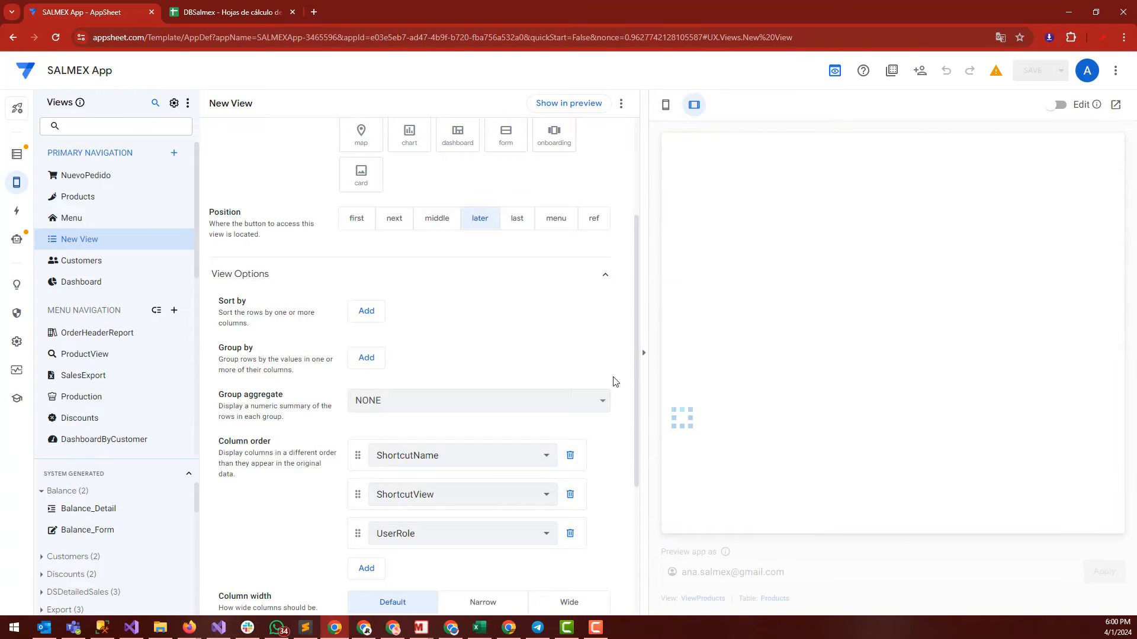
# Step: Remove ShortcutView from the new view's column order and save the app
pyautogui.click(567, 494)
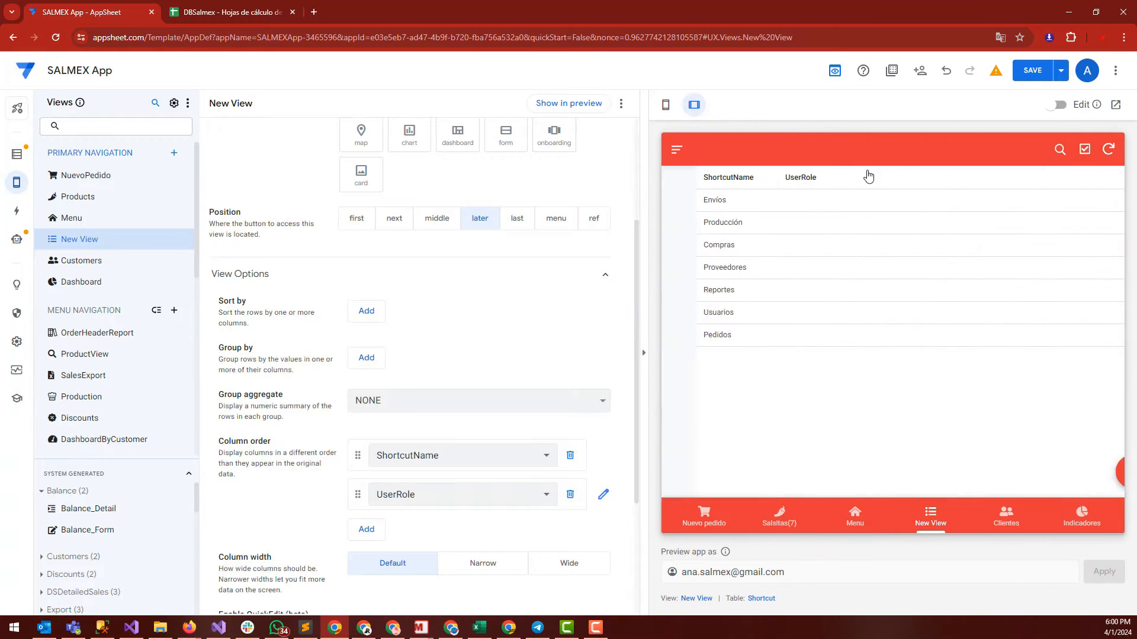
pyautogui.click(1033, 70)
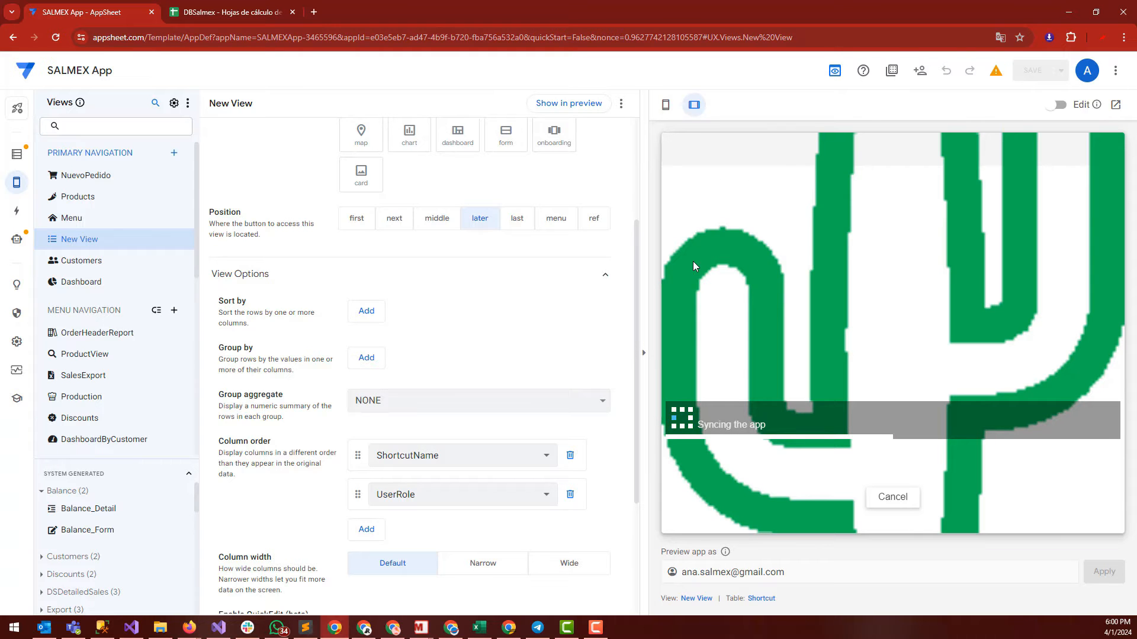
# Step: Open the Shortcut table's column definitions and set the display name of ShortcutName to Opción
pyautogui.click(759, 598)
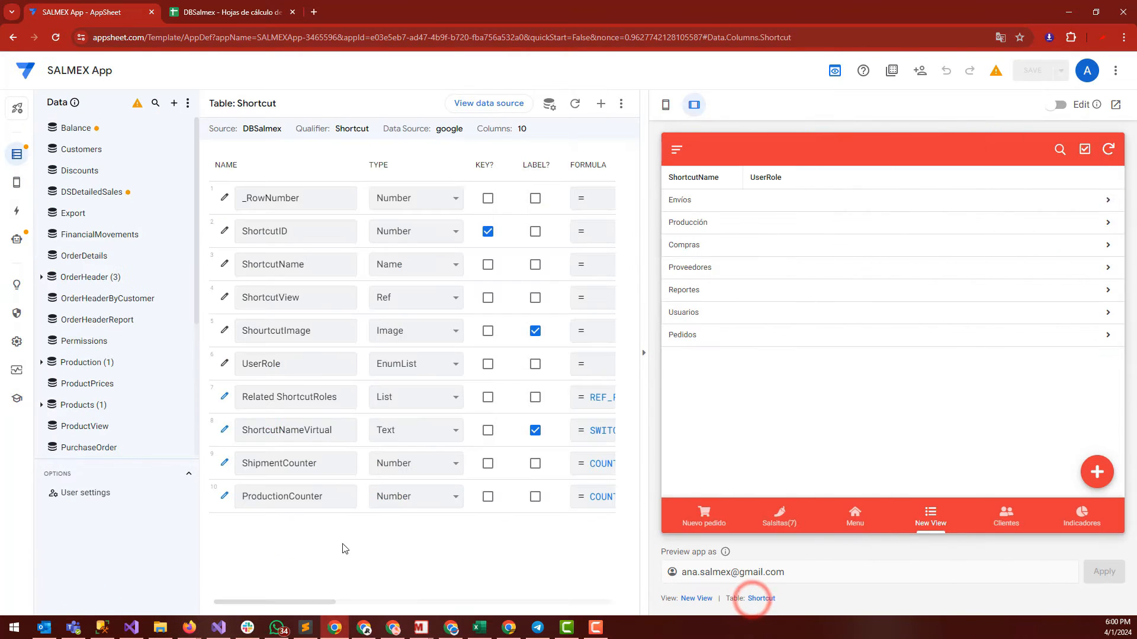
pyautogui.click(666, 104)
pyautogui.moveTo(420, 600); pyautogui.dragTo(521, 601)
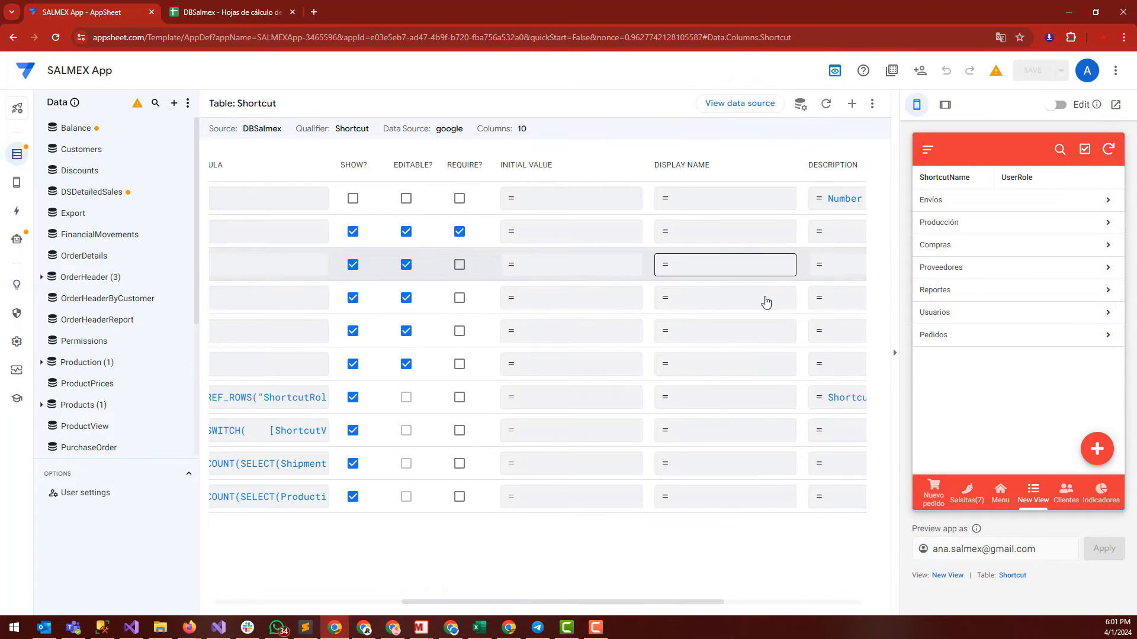
pyautogui.moveTo(536, 601); pyautogui.dragTo(474, 602)
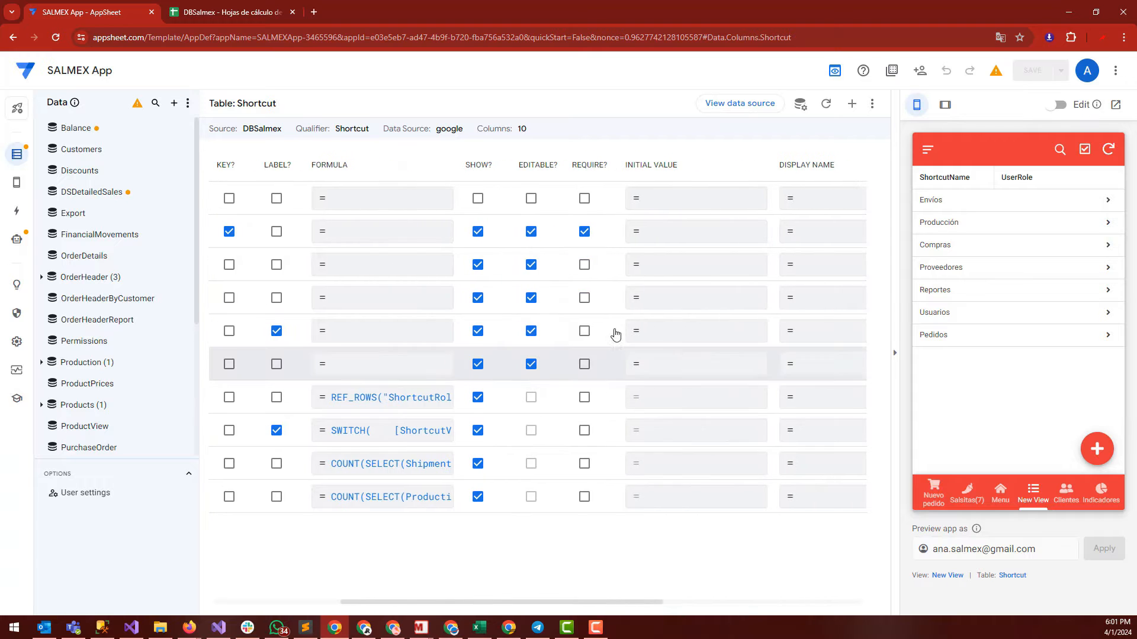
pyautogui.click(810, 273)
pyautogui.write('0')
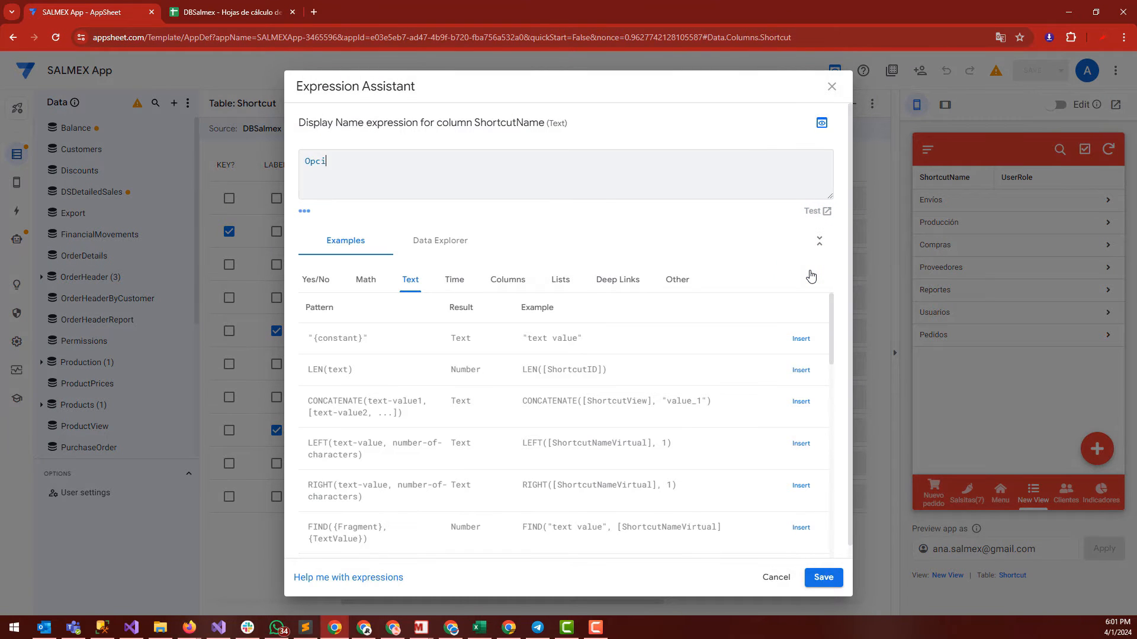
pyautogui.click(824, 578)
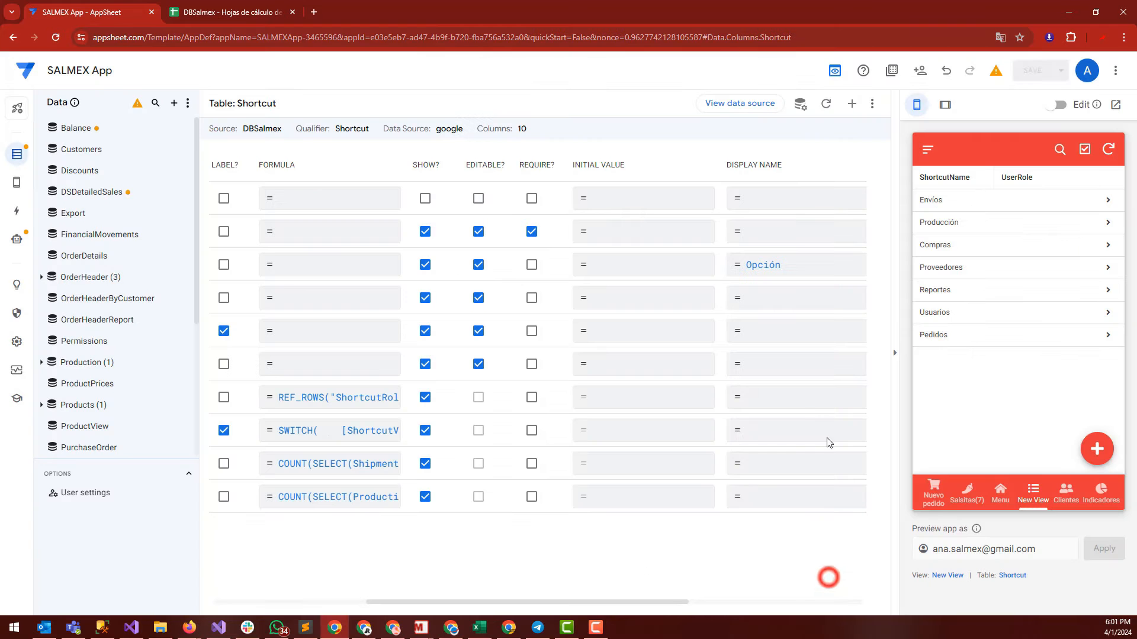
# Step: Set the display name of the Shortcut table's UserRole column to Perfil
pyautogui.moveTo(639, 603); pyautogui.dragTo(559, 607)
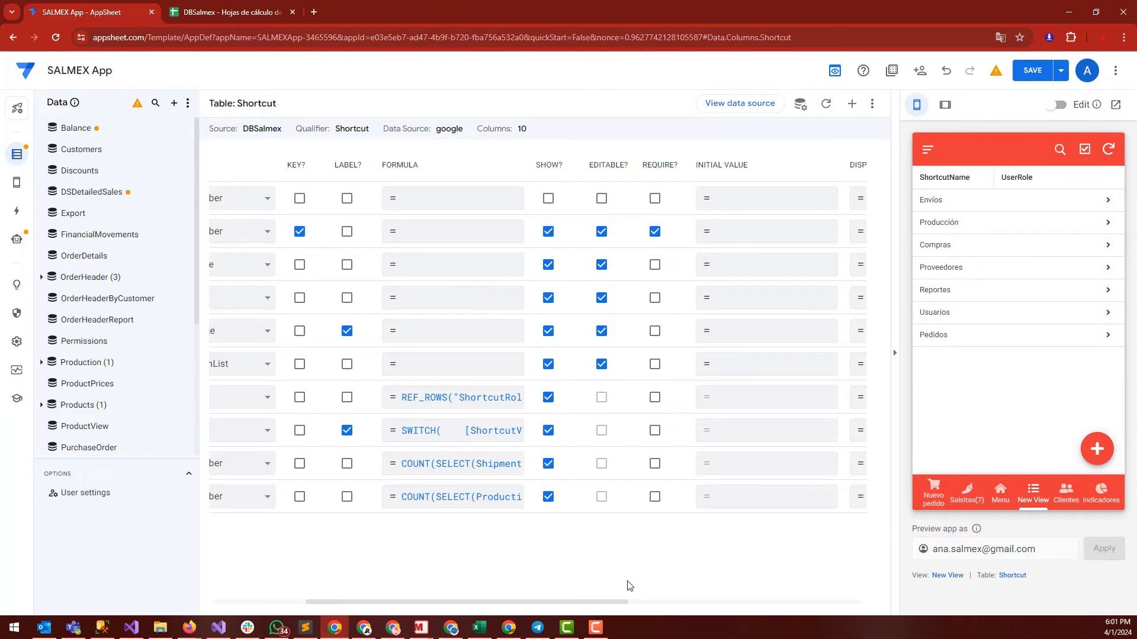
pyautogui.click(647, 606)
pyautogui.click(716, 368)
pyautogui.write('Perfil')
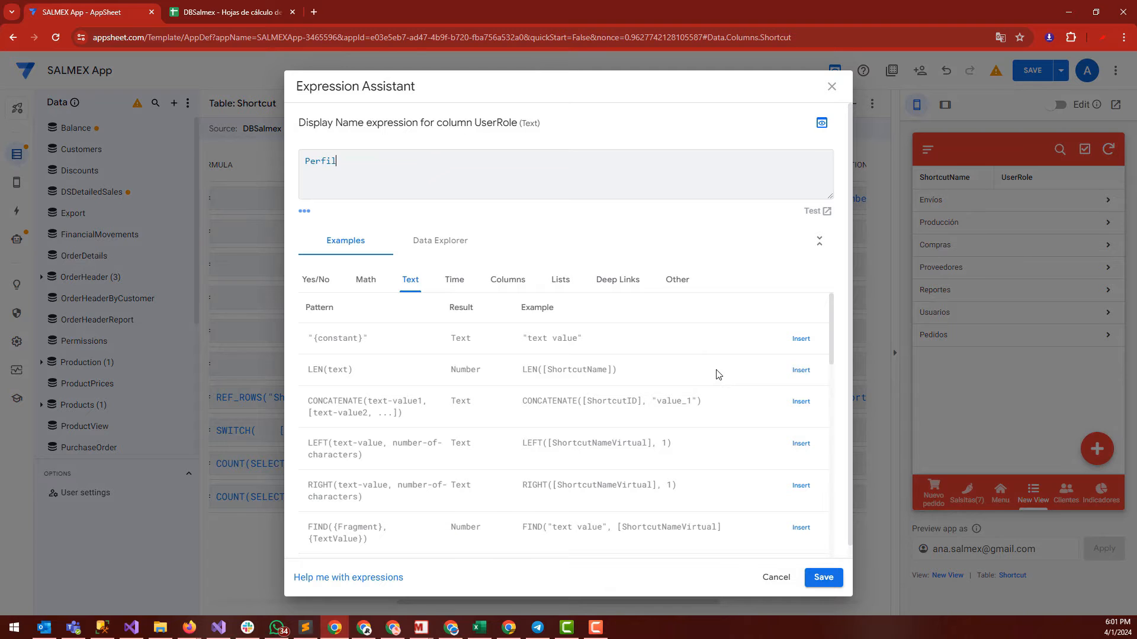
pyautogui.click(836, 582)
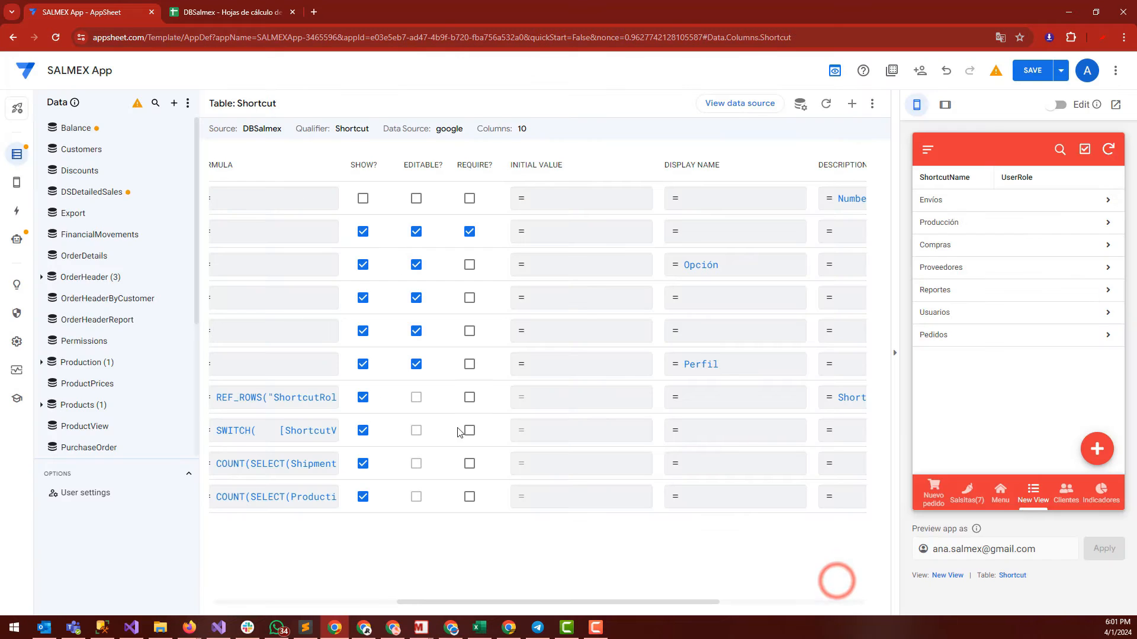
# Step: Make ShortcutName a required column, leave UserRole optional, and save the app
pyautogui.click(470, 264)
pyautogui.click(1040, 71)
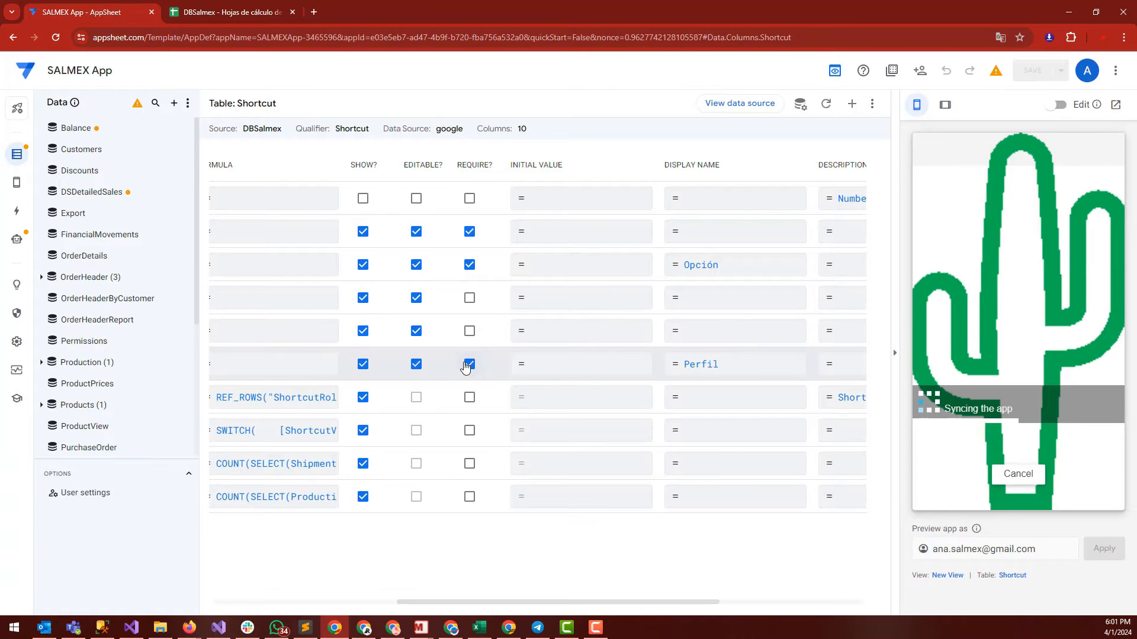
pyautogui.click(465, 364)
pyautogui.click(1052, 77)
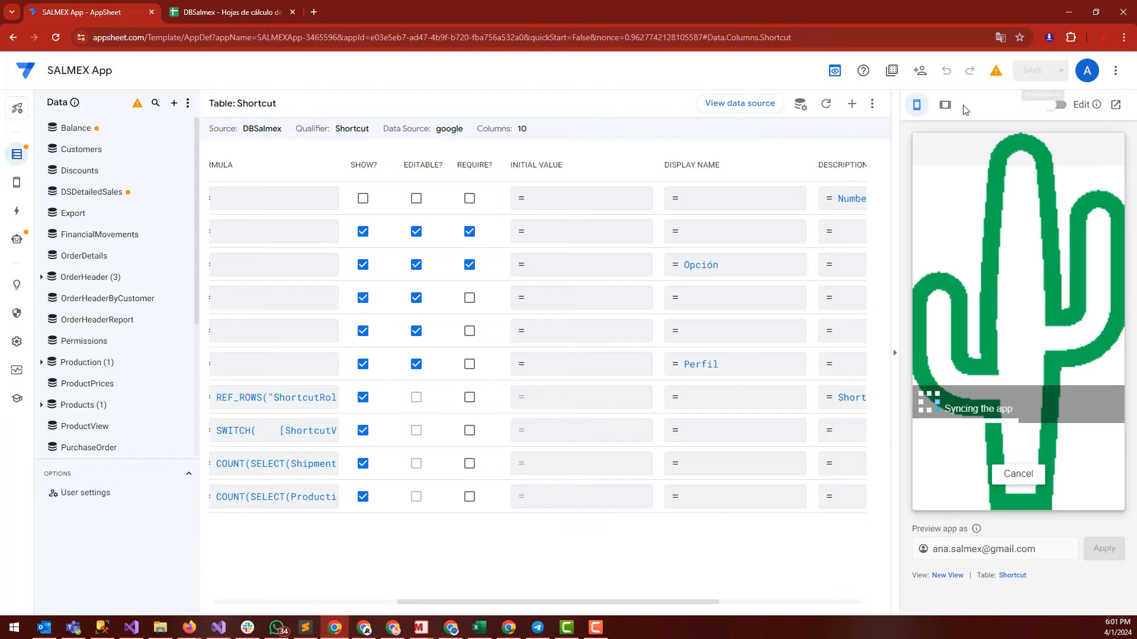
# Step: In the tablet preview, edit the Envíos shortcut, assign the ADMIN, SALES and PURCHASING profiles, and save the record
pyautogui.click(949, 105)
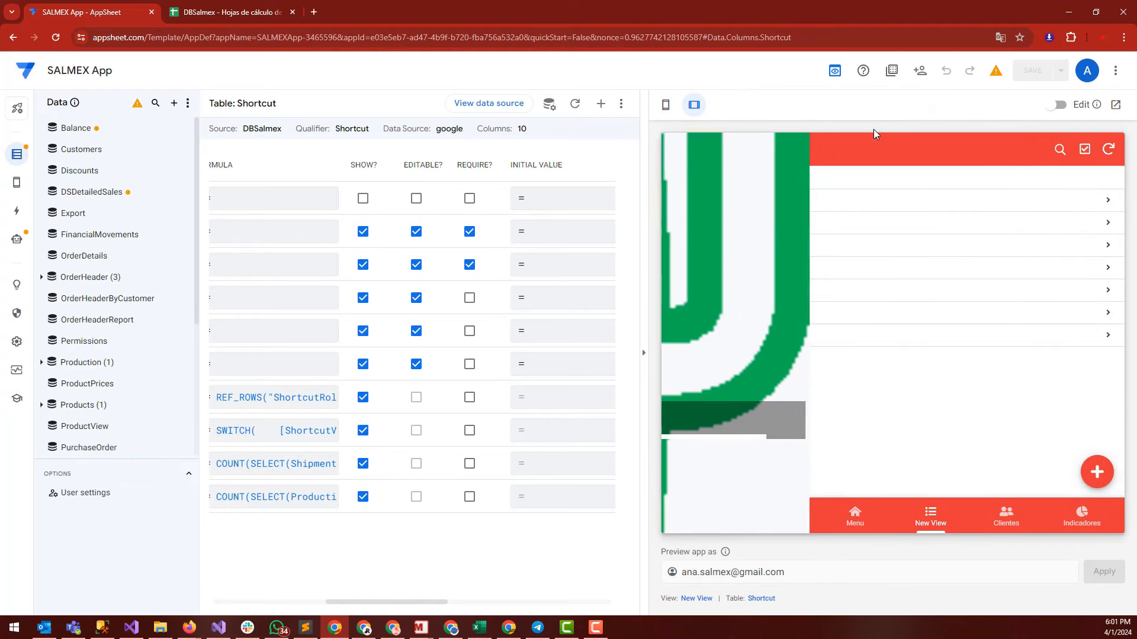
pyautogui.click(681, 208)
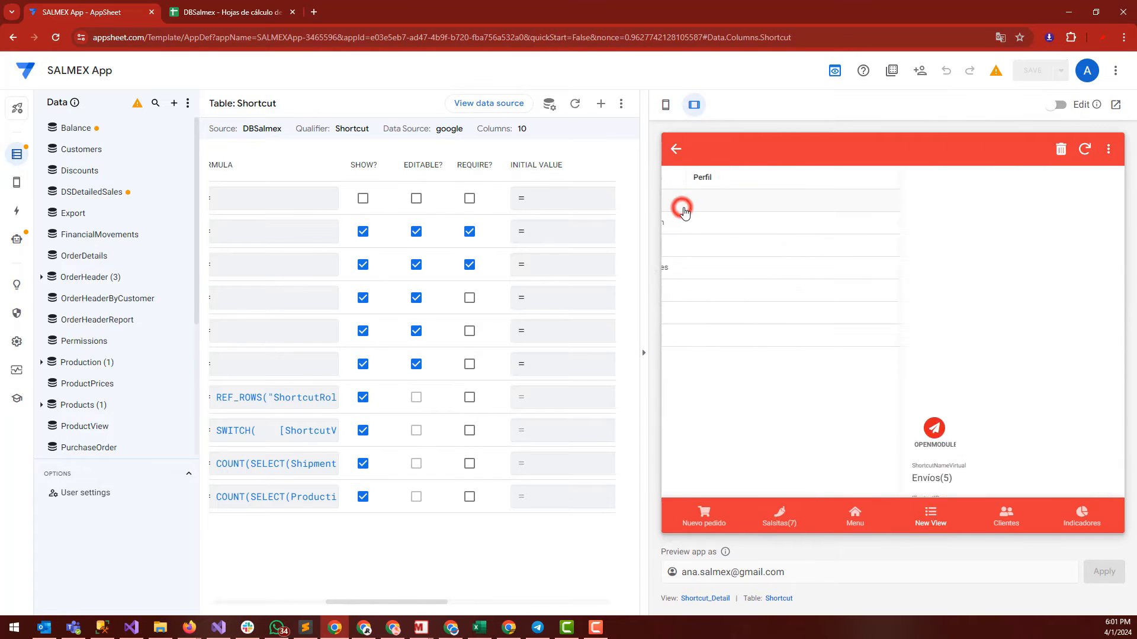
pyautogui.click(1096, 472)
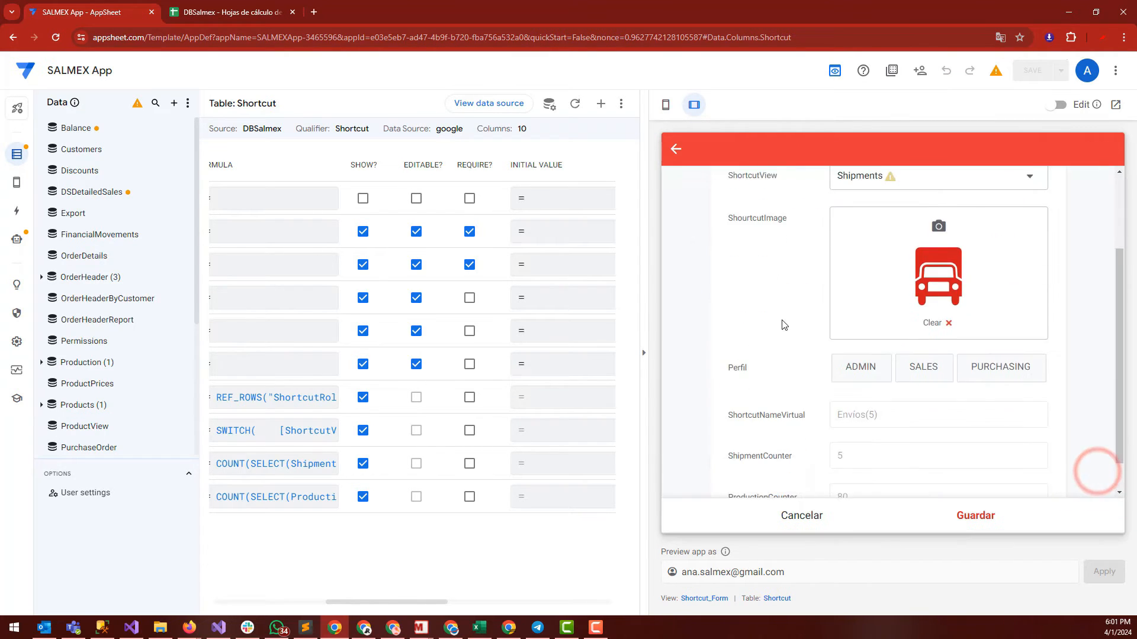
pyautogui.scroll(-3, 829, 331)
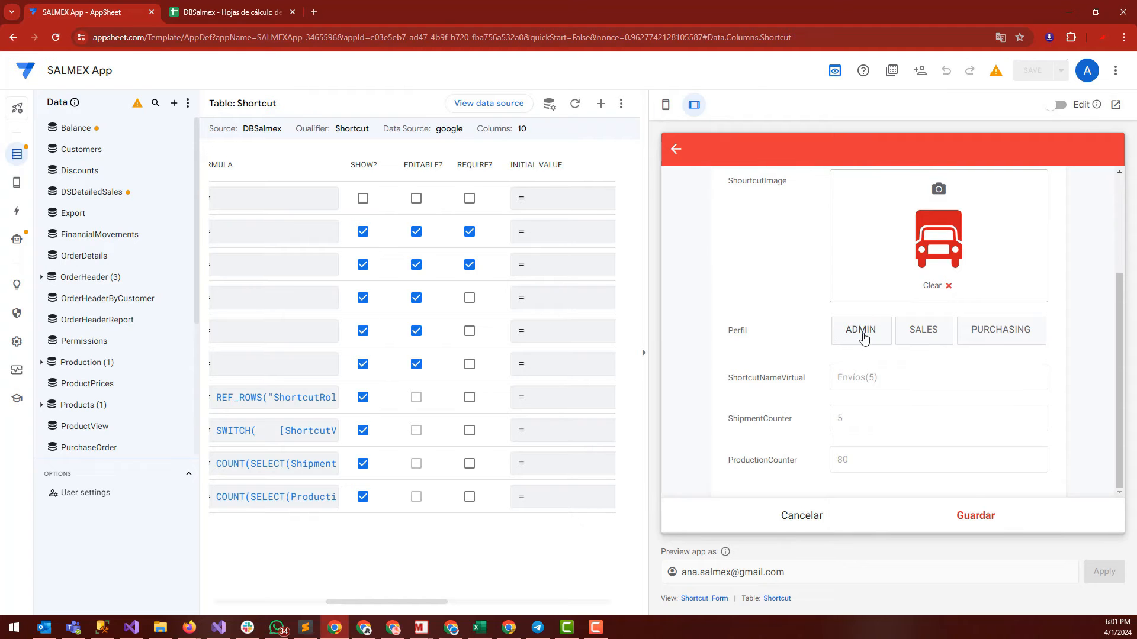
pyautogui.click(862, 329)
pyautogui.click(924, 331)
pyautogui.click(999, 334)
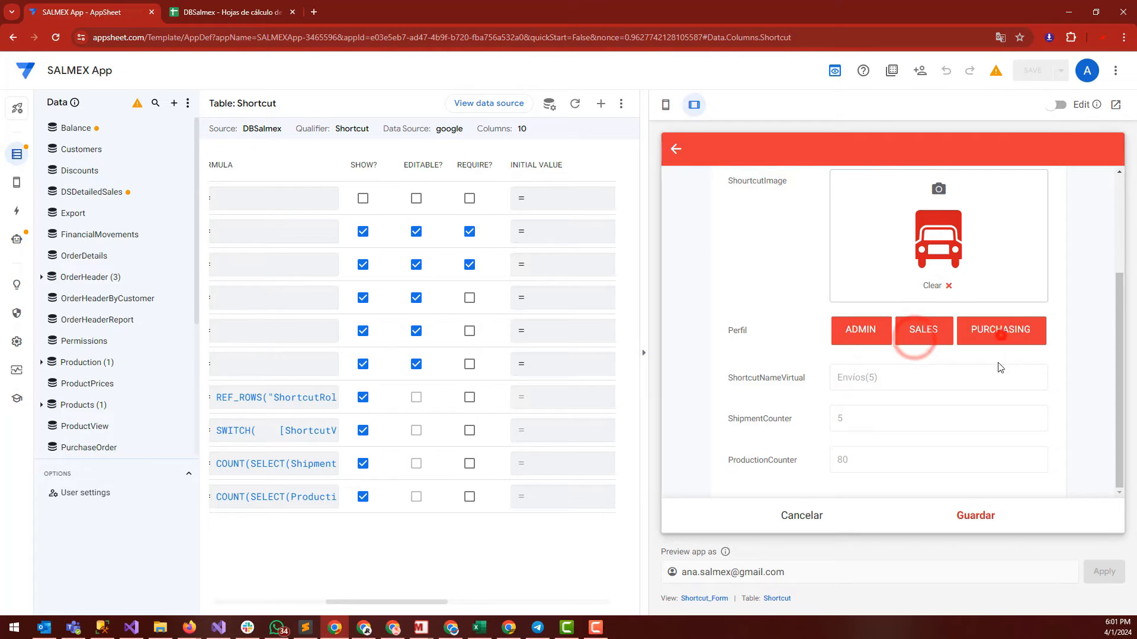
pyautogui.click(972, 516)
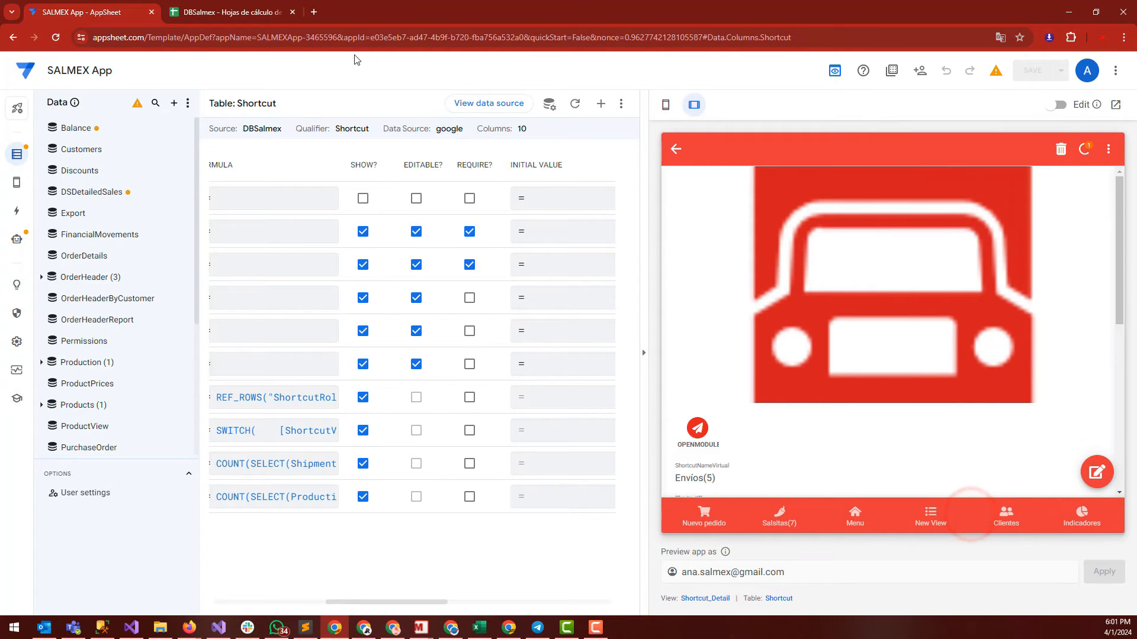
# Step: Switch to the DBSalmex spreadsheet, fit the UserRole column to its contents, and check the roles stored in the Envíos row
pyautogui.click(204, 11)
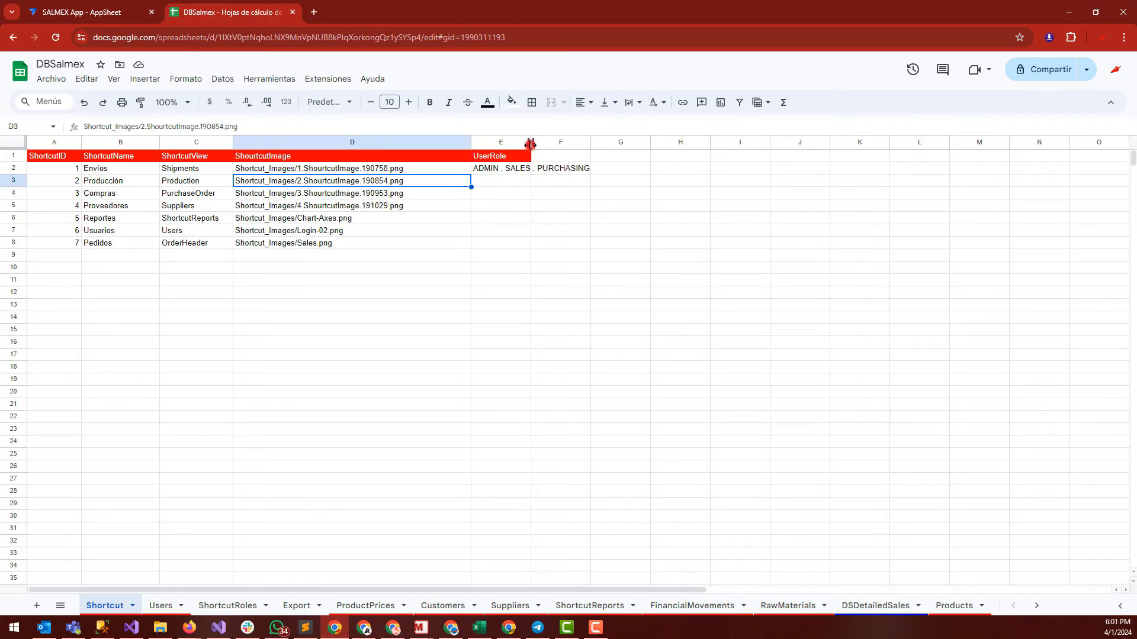
pyautogui.doubleClick(530, 143)
pyautogui.click(521, 170)
pyautogui.hotkey('shift', 'Left')
pyautogui.hotkey('shift', 'Left')
pyautogui.hotkey('shift', 'Left')
pyautogui.hotkey('shift', 'Left')
pyautogui.click(489, 170)
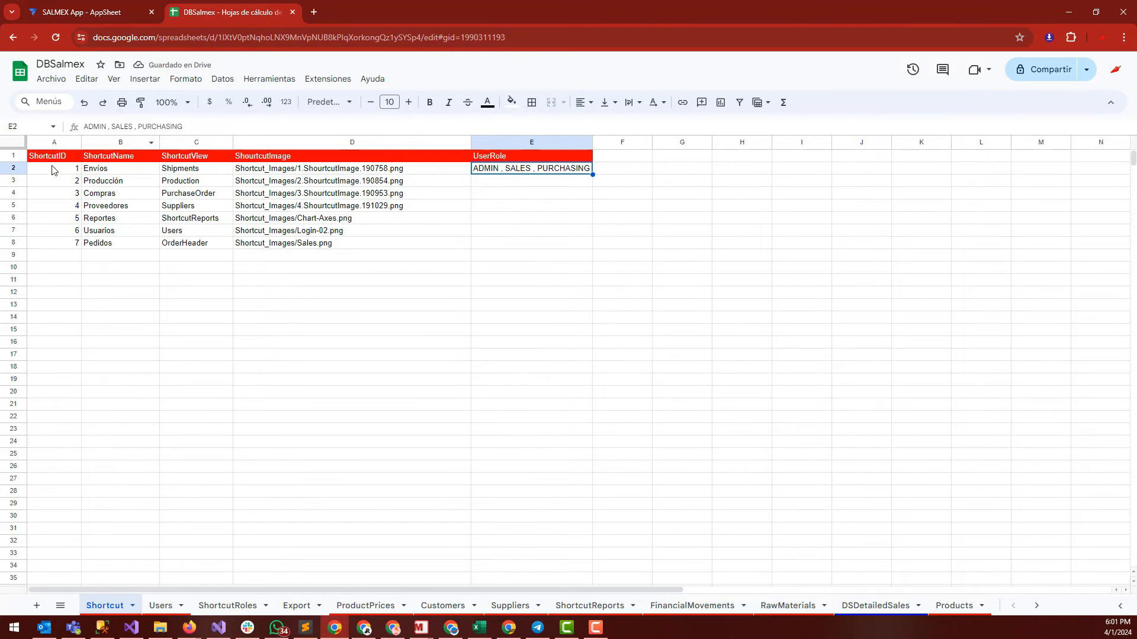
pyautogui.moveTo(64, 169); pyautogui.dragTo(531, 170)
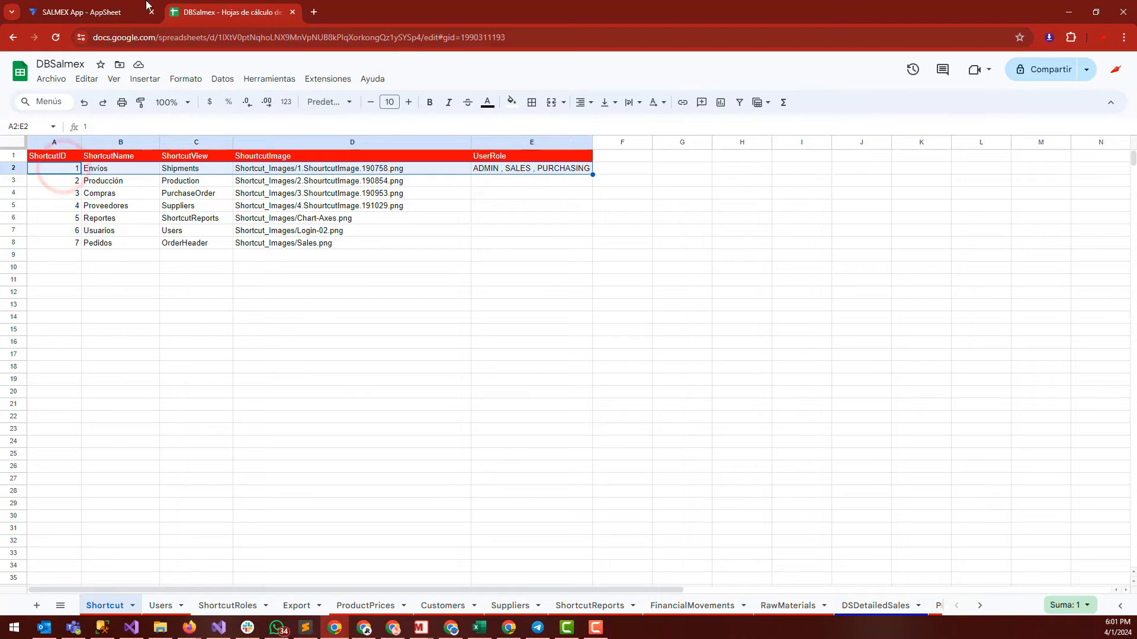
# Step: Return to AppSheet and display New View in the preview to check the profiles listed for Envíos
pyautogui.click(120, 3)
pyautogui.click(676, 149)
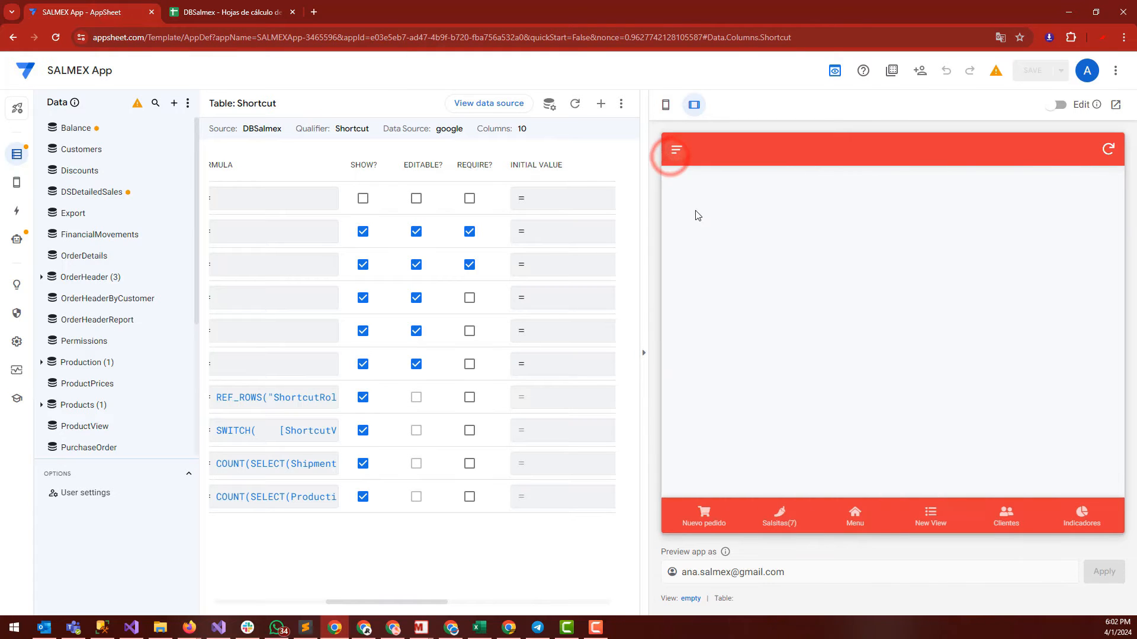
pyautogui.click(928, 515)
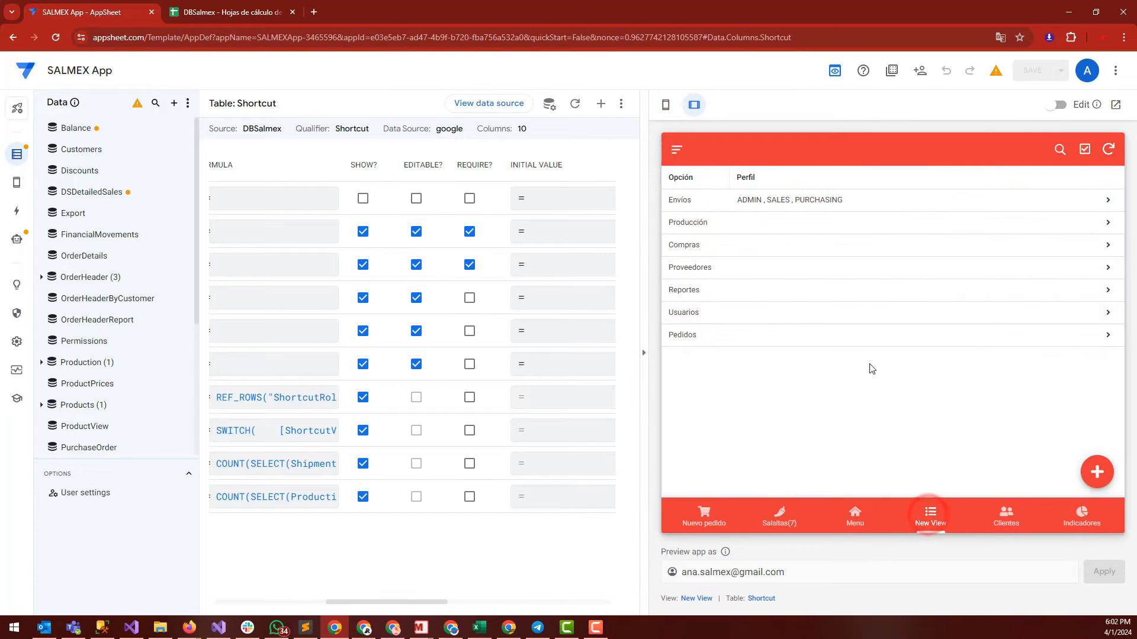
# Step: Rename New View as Opciones and set its position to menu
pyautogui.click(696, 598)
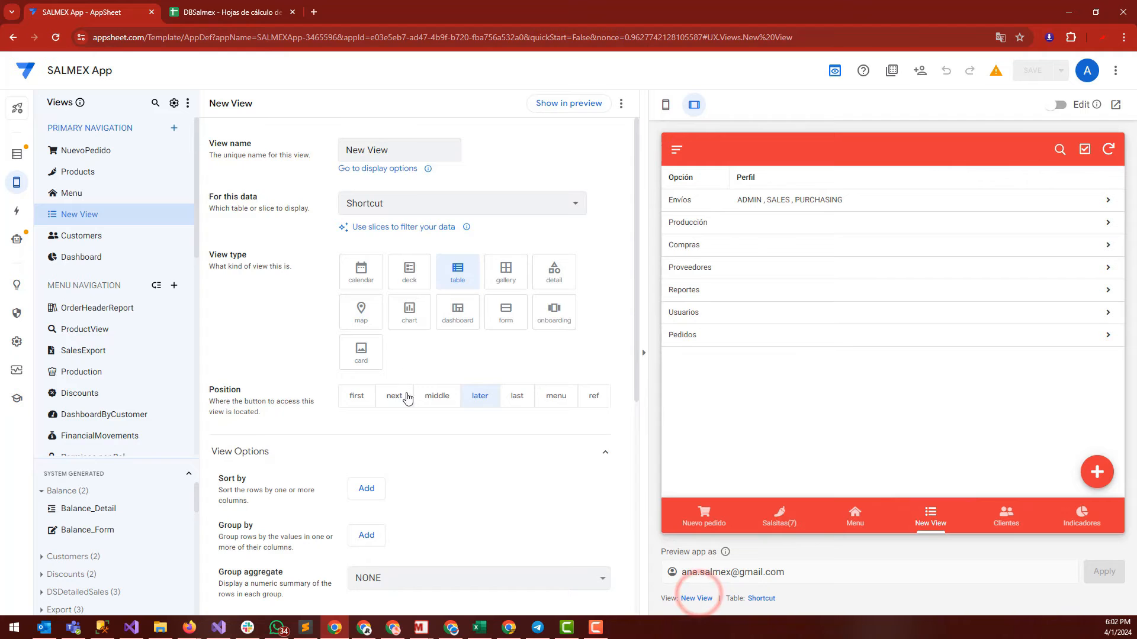
pyautogui.scroll(-6, 450, 468)
pyautogui.scroll(6, 445, 456)
pyautogui.moveTo(417, 151); pyautogui.dragTo(329, 146)
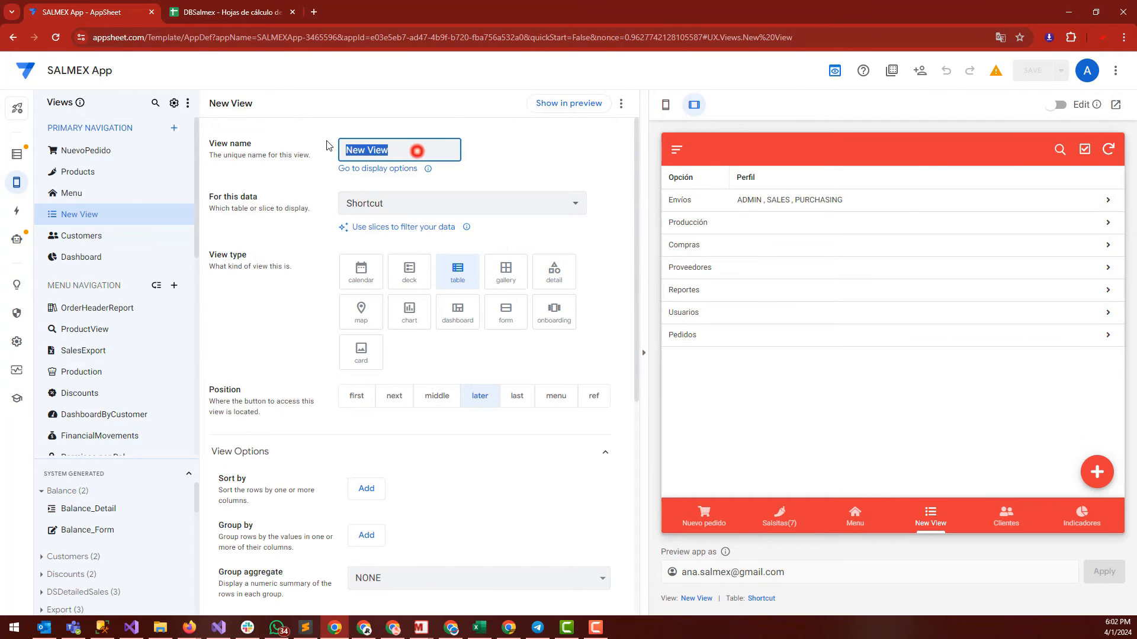
pyautogui.write('Opciones')
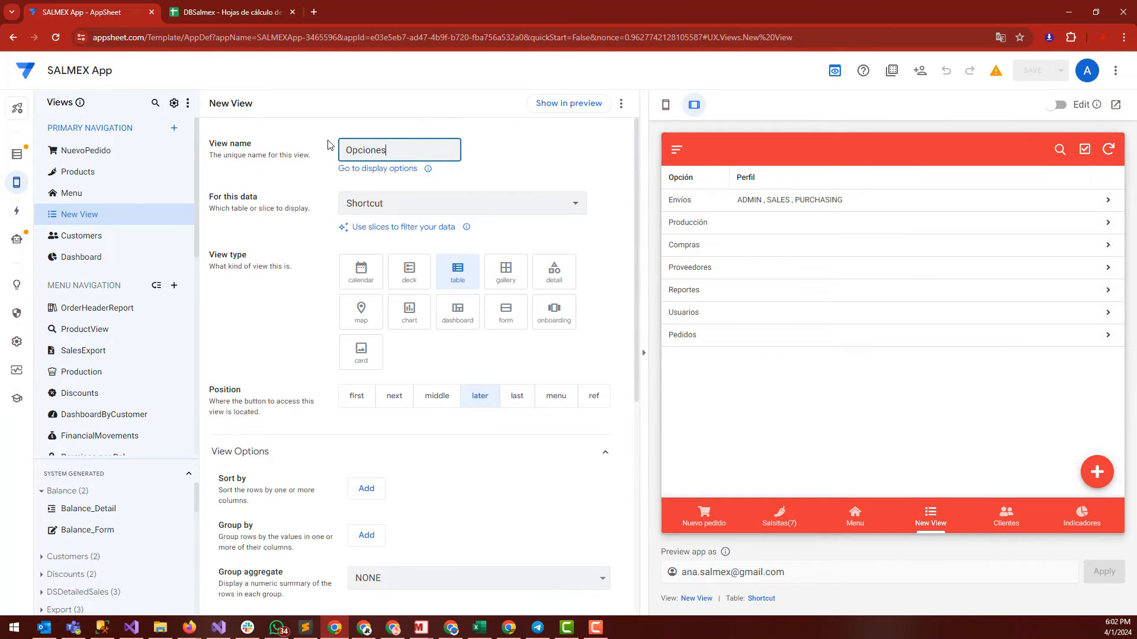
pyautogui.scroll(-6, 353, 525)
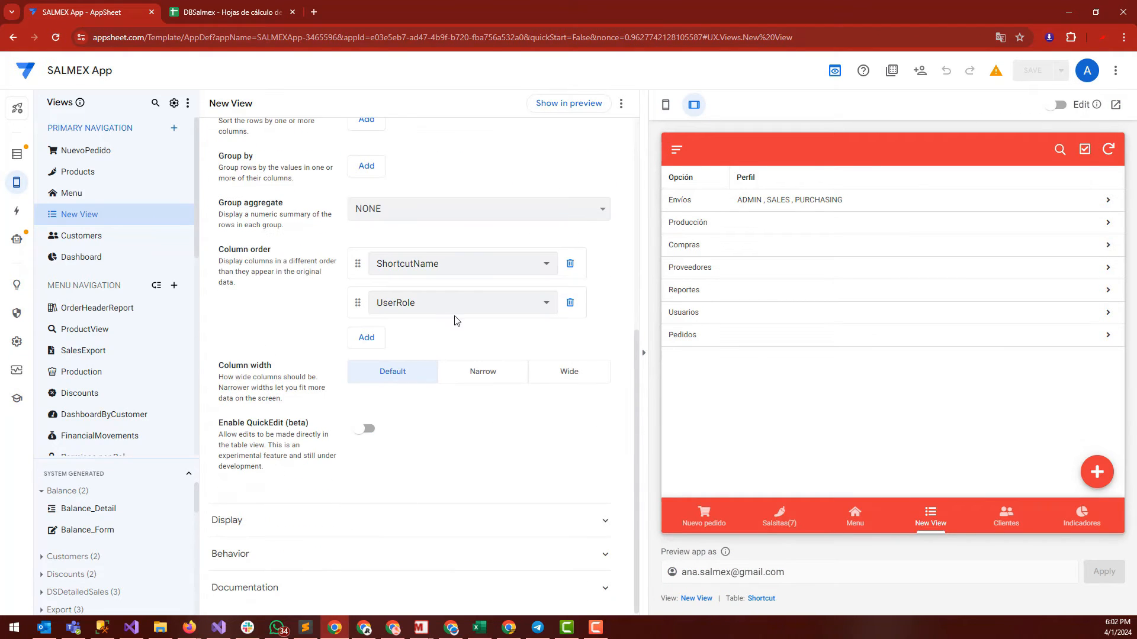
pyautogui.scroll(5, 408, 330)
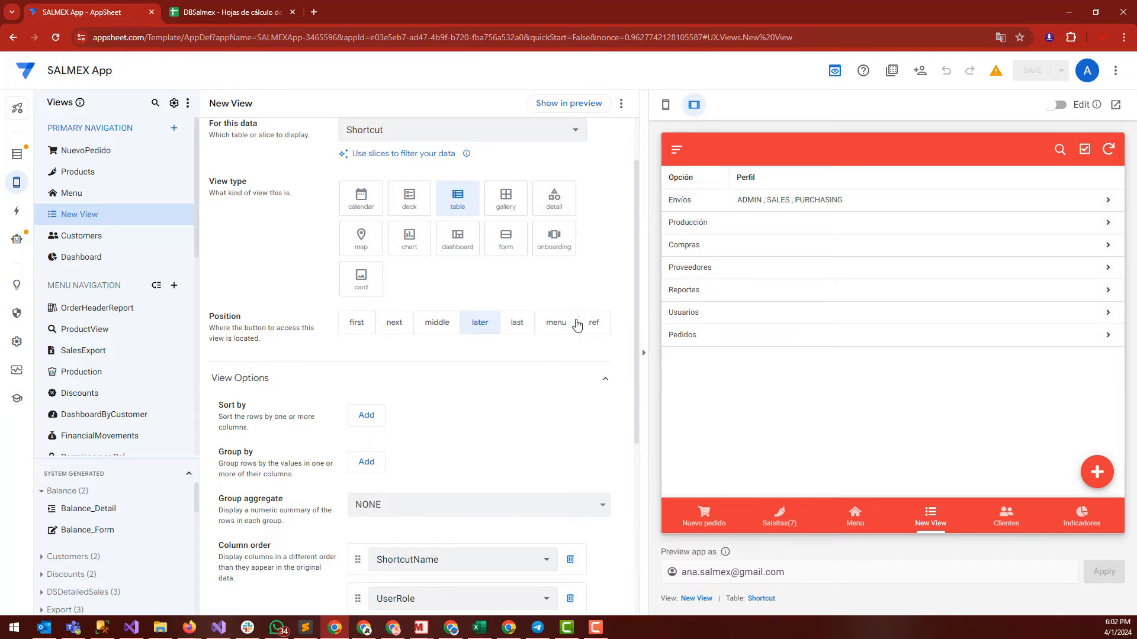
pyautogui.click(556, 324)
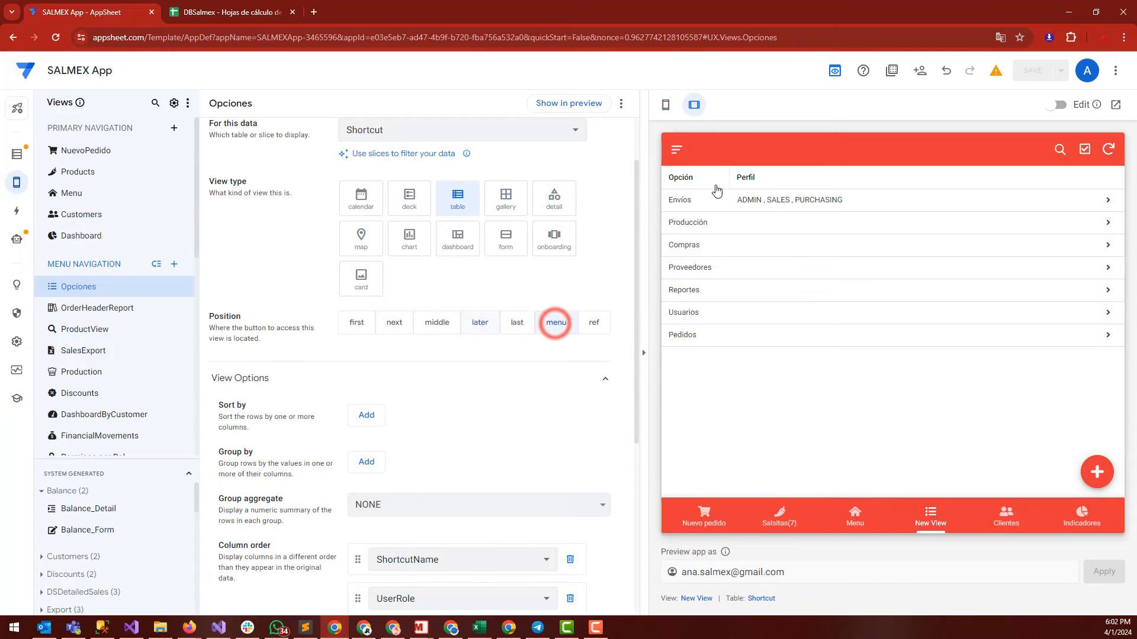
pyautogui.click(677, 149)
pyautogui.click(704, 189)
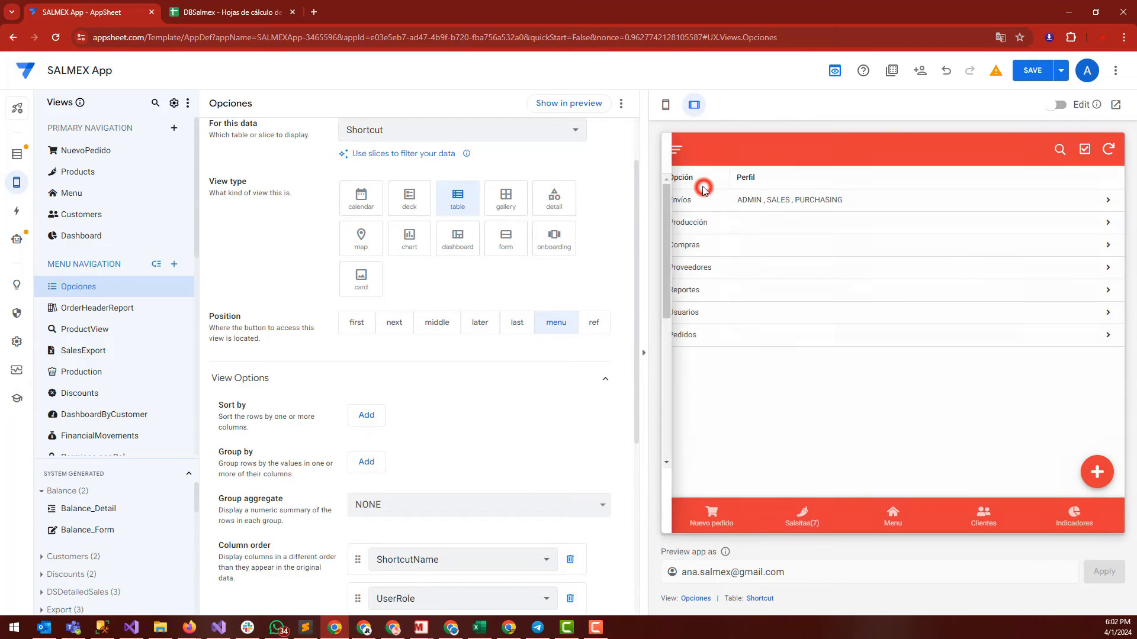
# Step: Search the Opciones view's display icons for "secu" and assign the solid padlock icon with a keyhole
pyautogui.scroll(-5, 345, 476)
pyautogui.click(236, 515)
pyautogui.click(393, 550)
pyautogui.write('secu')
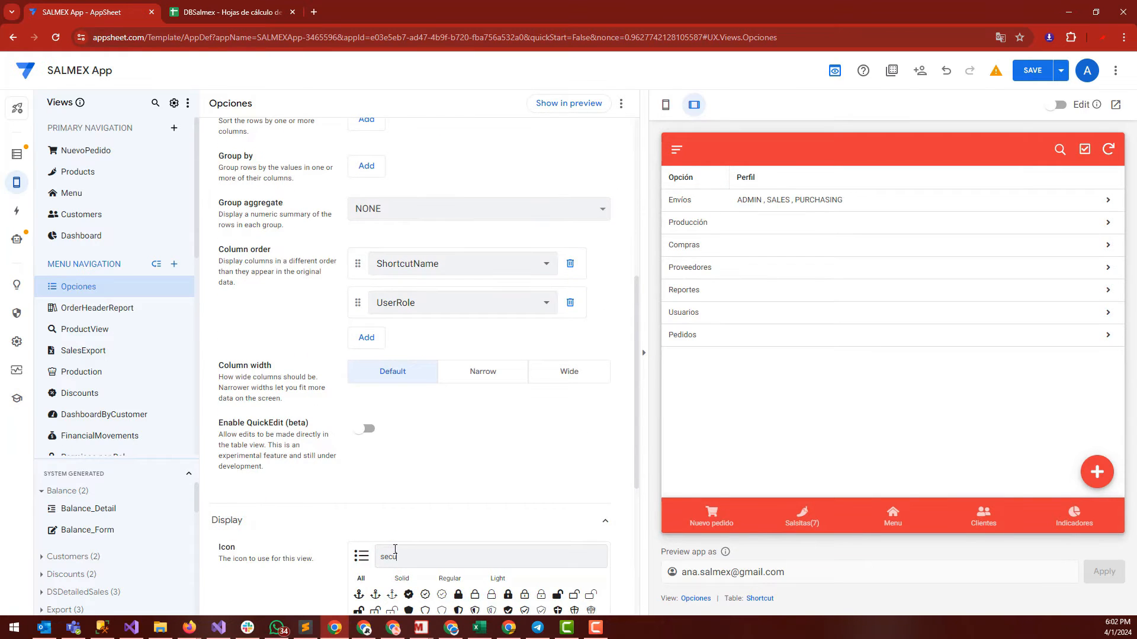
pyautogui.scroll(-2, 292, 541)
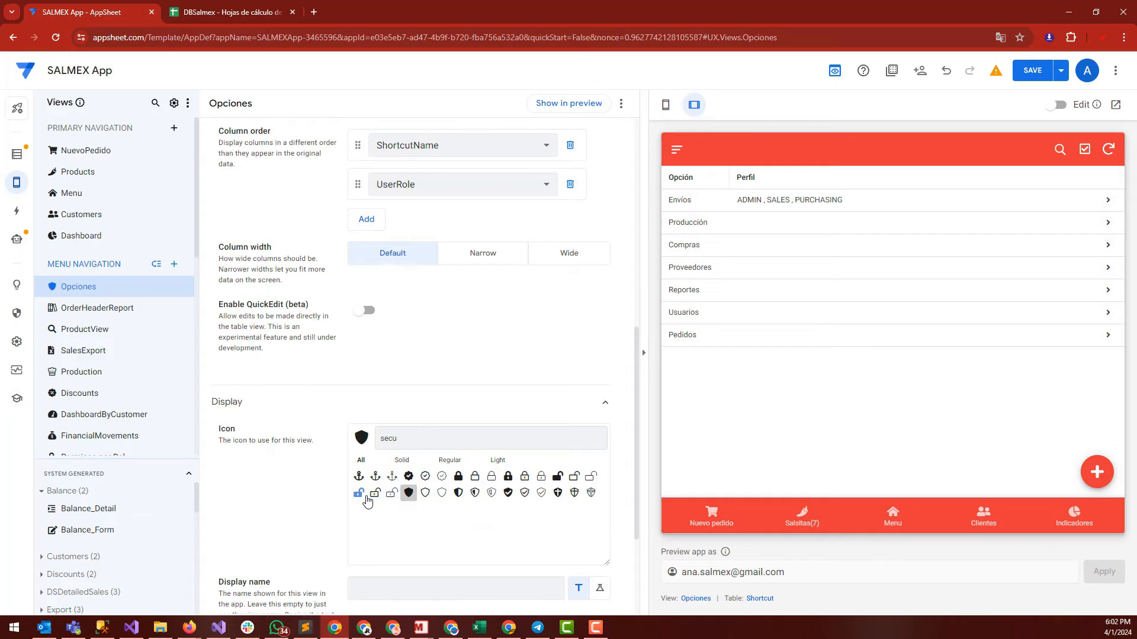
pyautogui.click(509, 479)
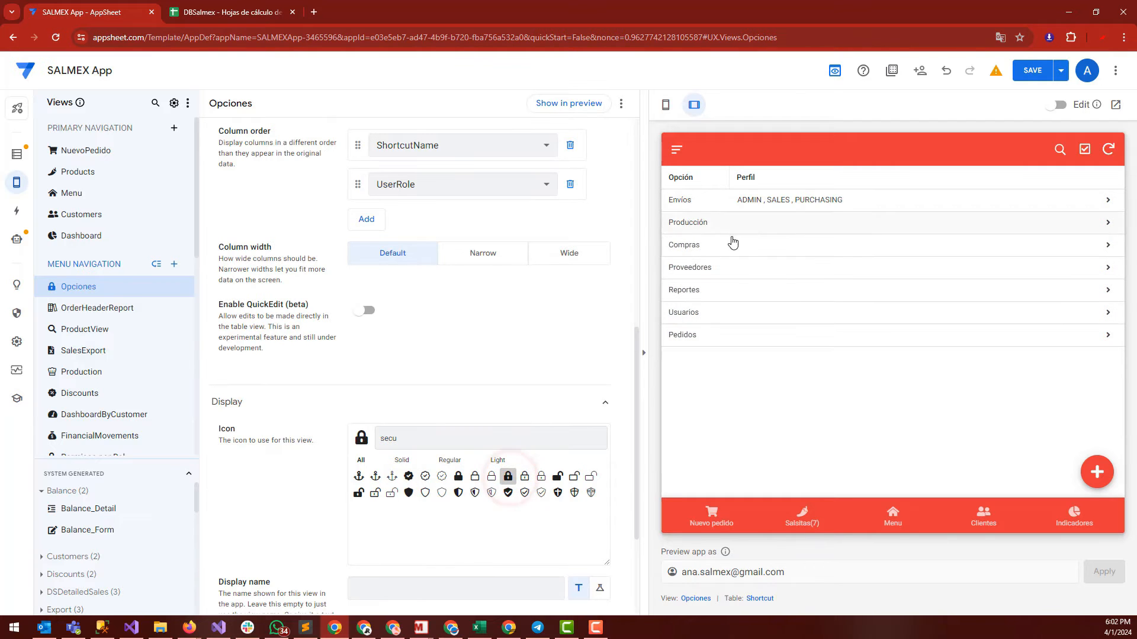
# Step: Edit the Compras shortcut in the preview, assign it the PURCHASING profile, save it, and return to the Opciones list
pyautogui.click(726, 251)
pyautogui.click(1094, 470)
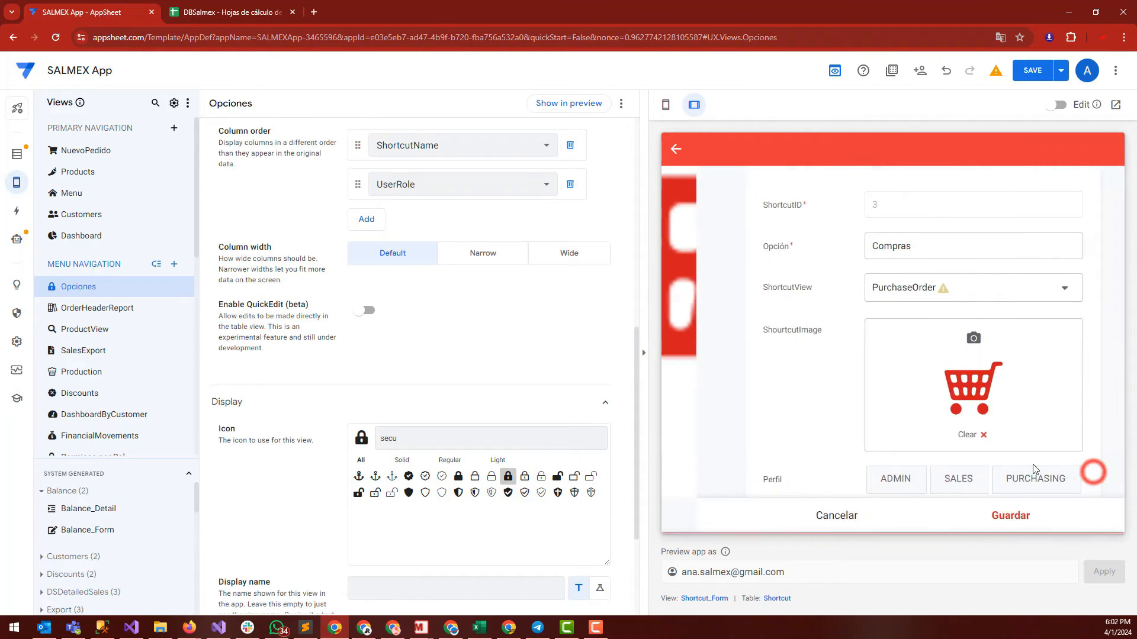
pyautogui.scroll(-2, 938, 406)
pyautogui.click(987, 365)
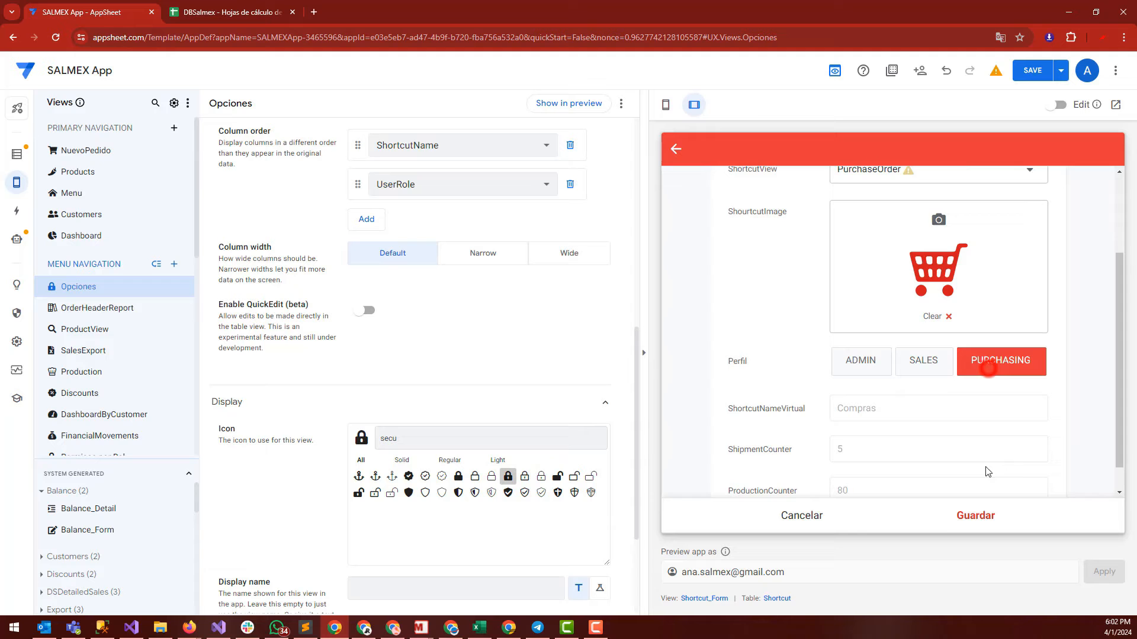
pyautogui.click(977, 517)
pyautogui.click(673, 155)
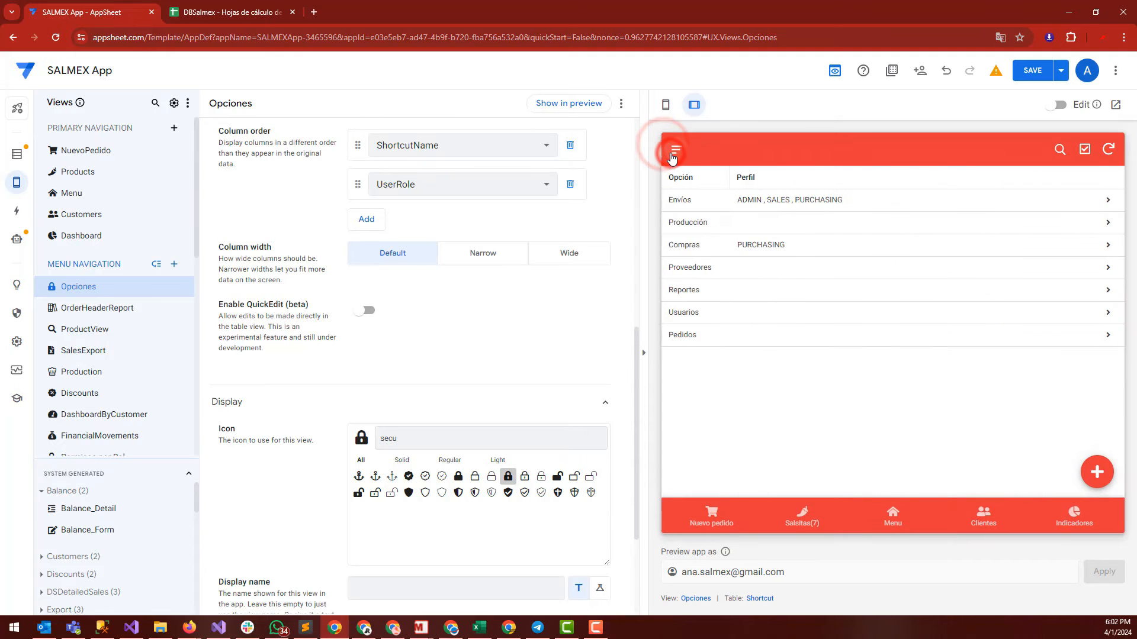
# Step: Edit the Producción shortcut, assign it the ADMIN profile, save it, and return to the list
pyautogui.click(749, 232)
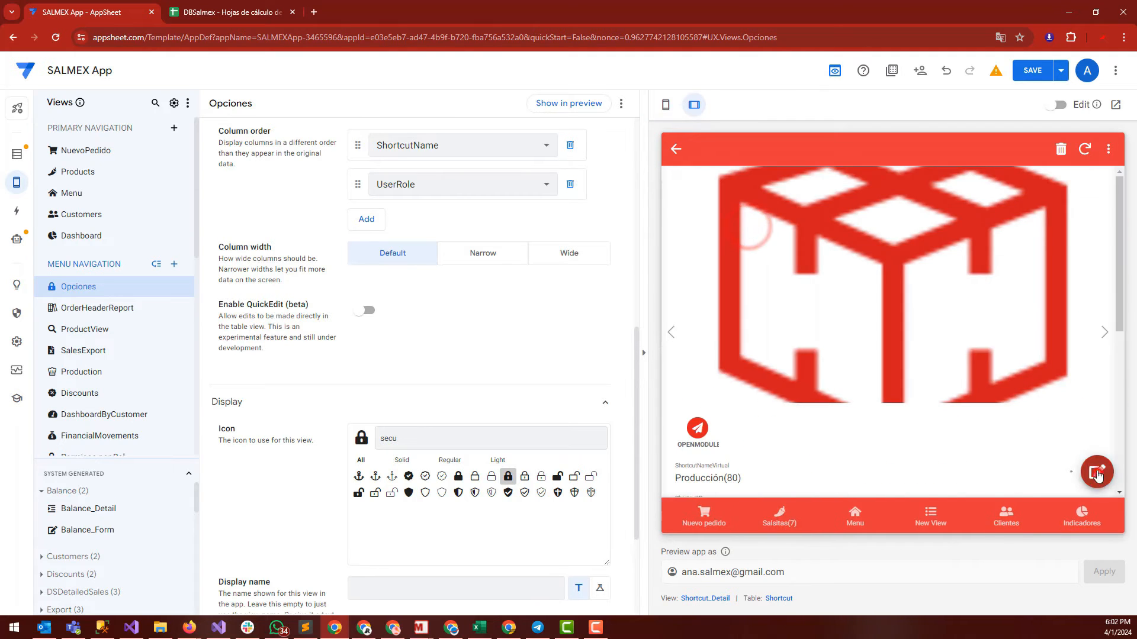
pyautogui.click(1098, 472)
pyautogui.scroll(-2, 925, 360)
pyautogui.click(882, 337)
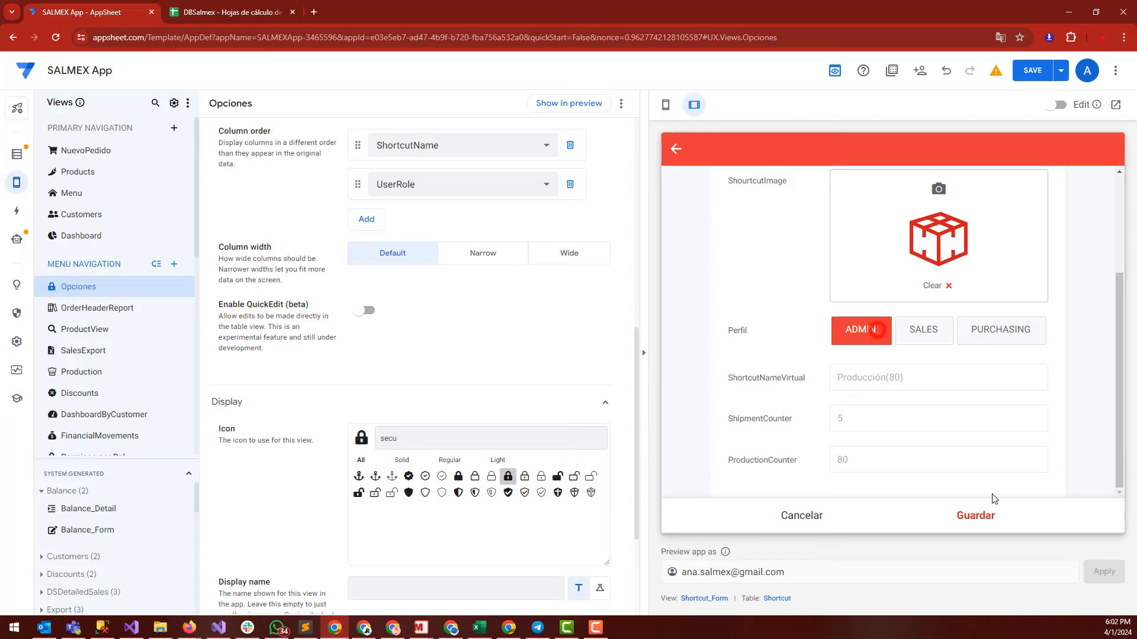
pyautogui.click(984, 516)
pyautogui.click(679, 149)
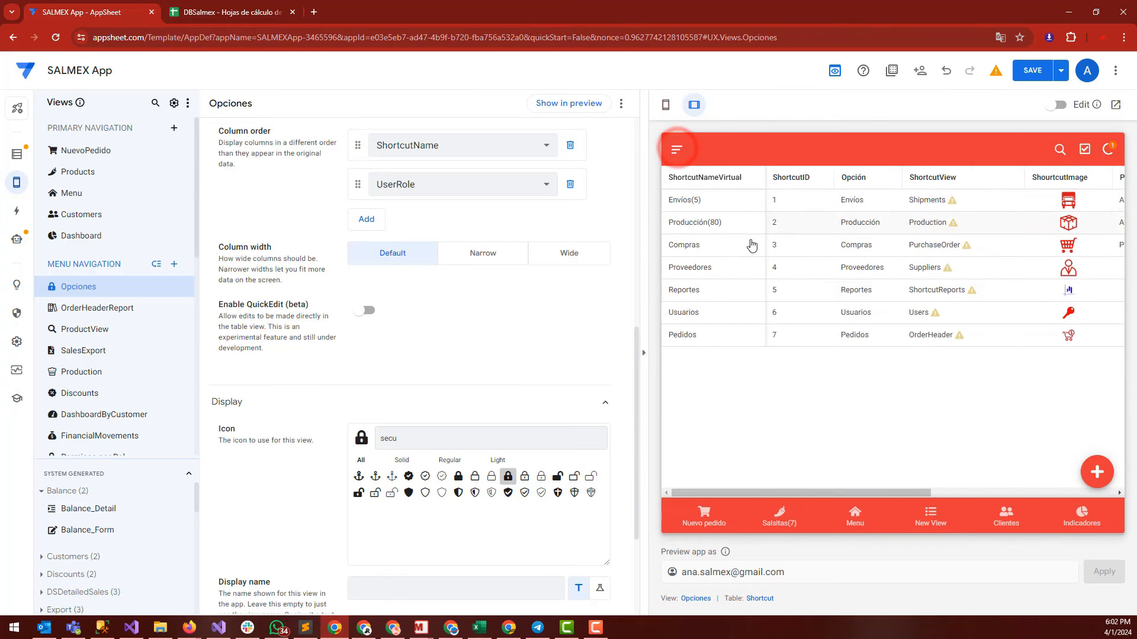
# Step: Save the app and check the UserRole values of Envíos, Producción and Compras in the DBSalmex spreadsheet
pyautogui.click(927, 529)
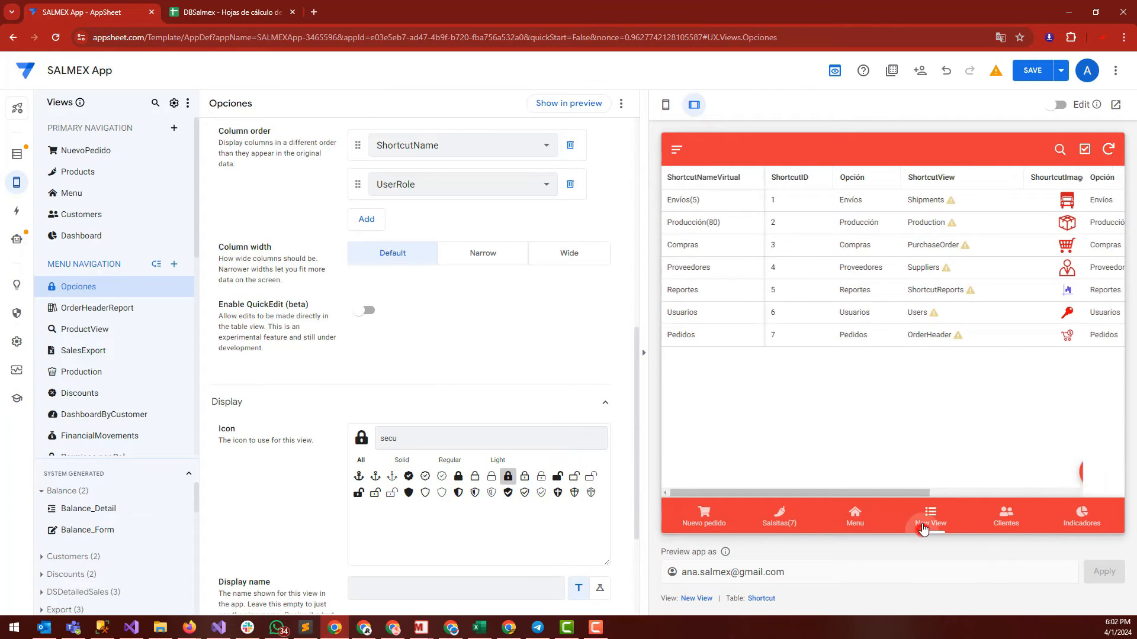
pyautogui.click(1018, 72)
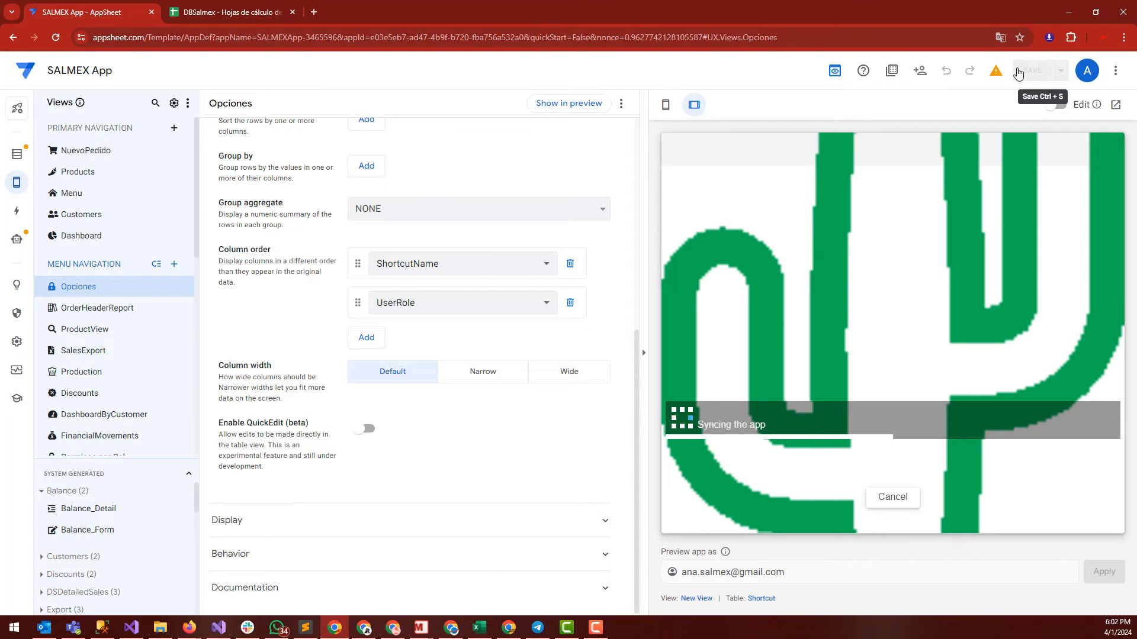
pyautogui.click(285, 4)
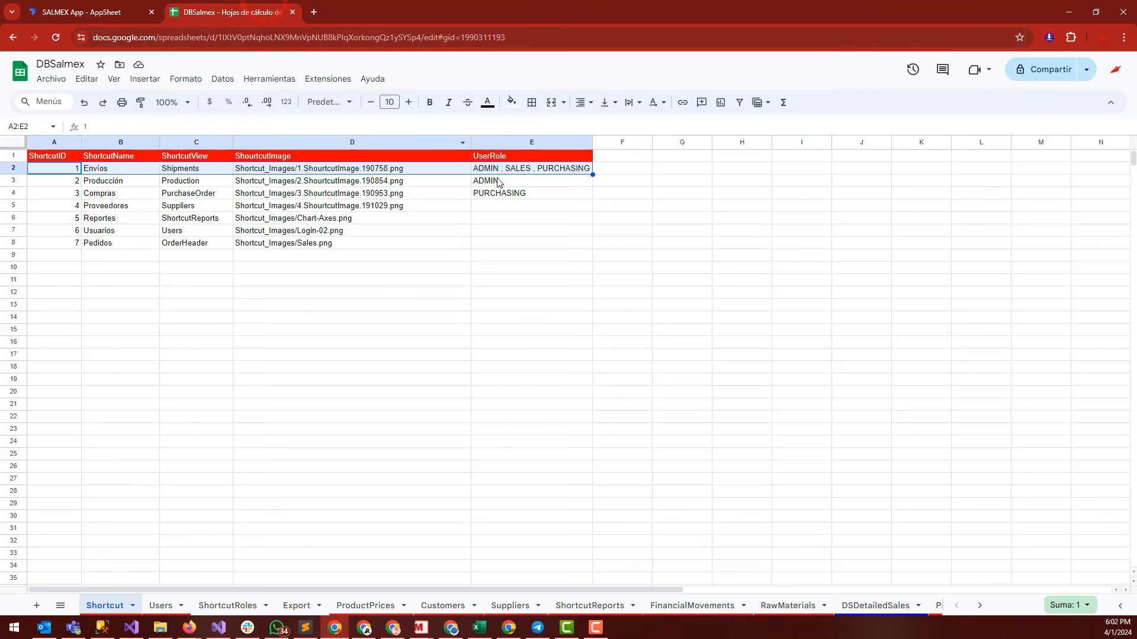
pyautogui.moveTo(497, 193); pyautogui.dragTo(493, 176)
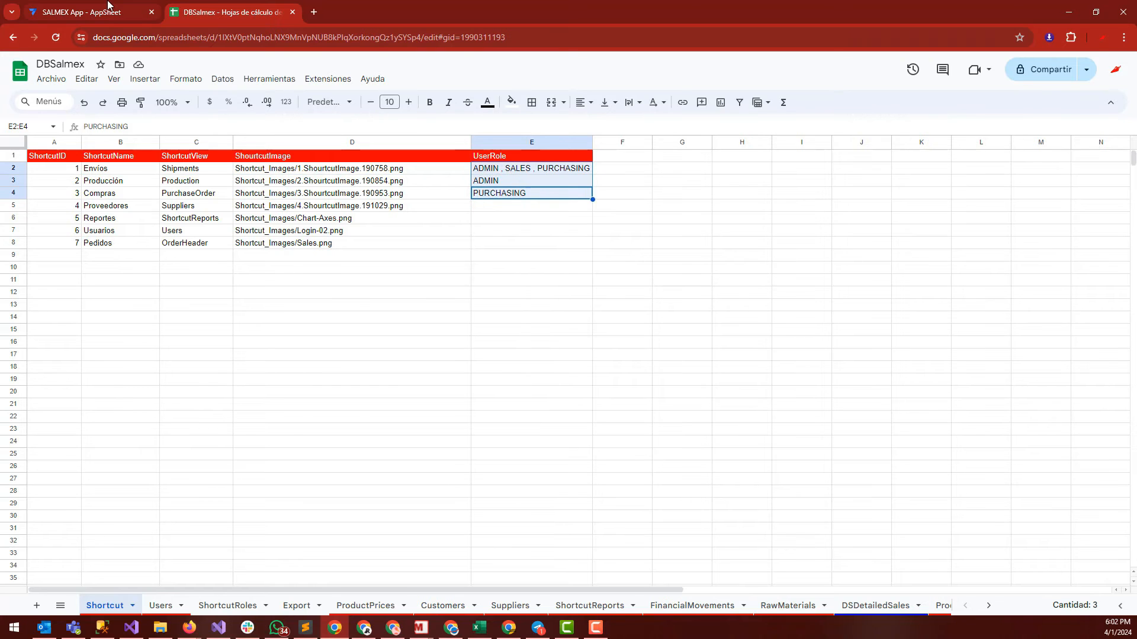
# Step: Return to AppSheet, edit the Reportes shortcut from the Opciones view, assign it the SALES profile, and save it
pyautogui.click(107, 5)
pyautogui.click(690, 154)
pyautogui.click(704, 191)
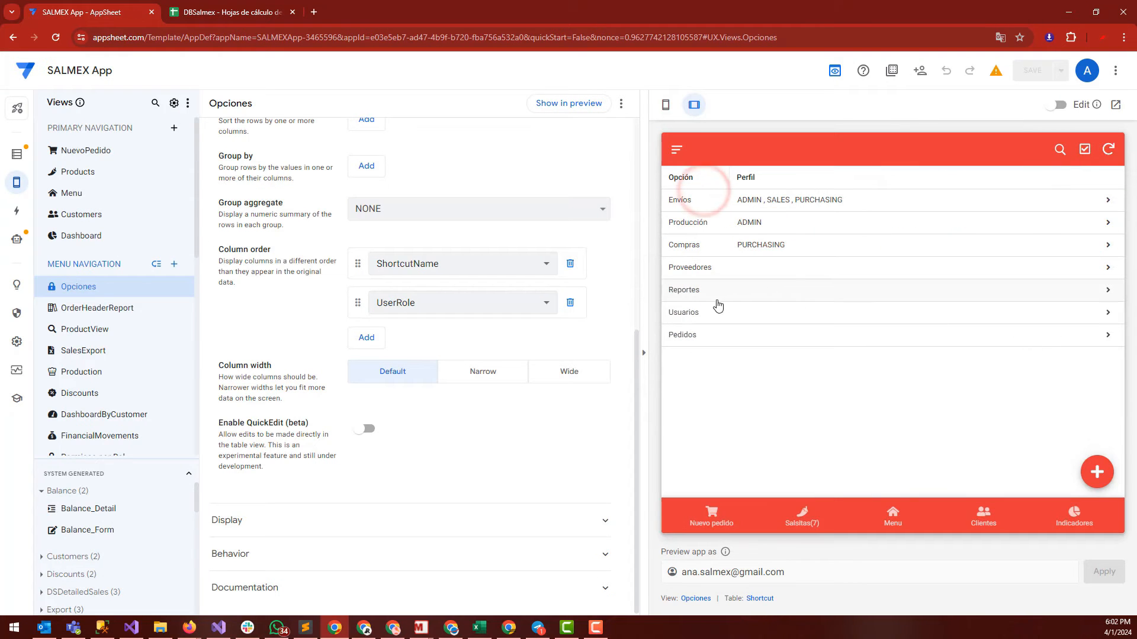
pyautogui.click(716, 296)
pyautogui.click(1090, 468)
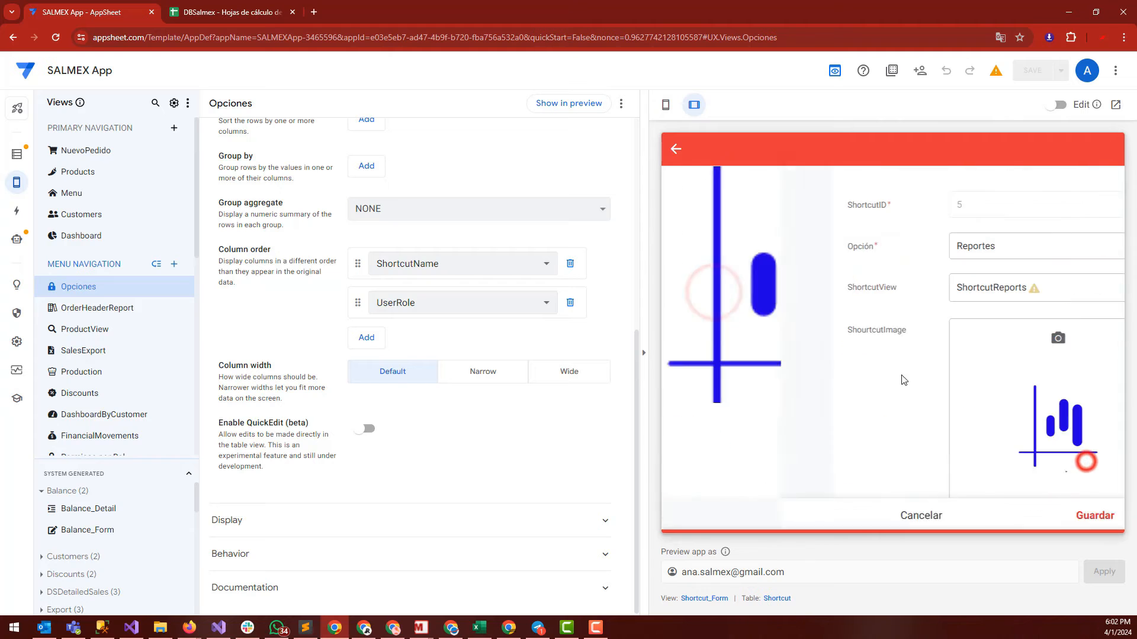
pyautogui.scroll(-3, 880, 367)
pyautogui.click(975, 515)
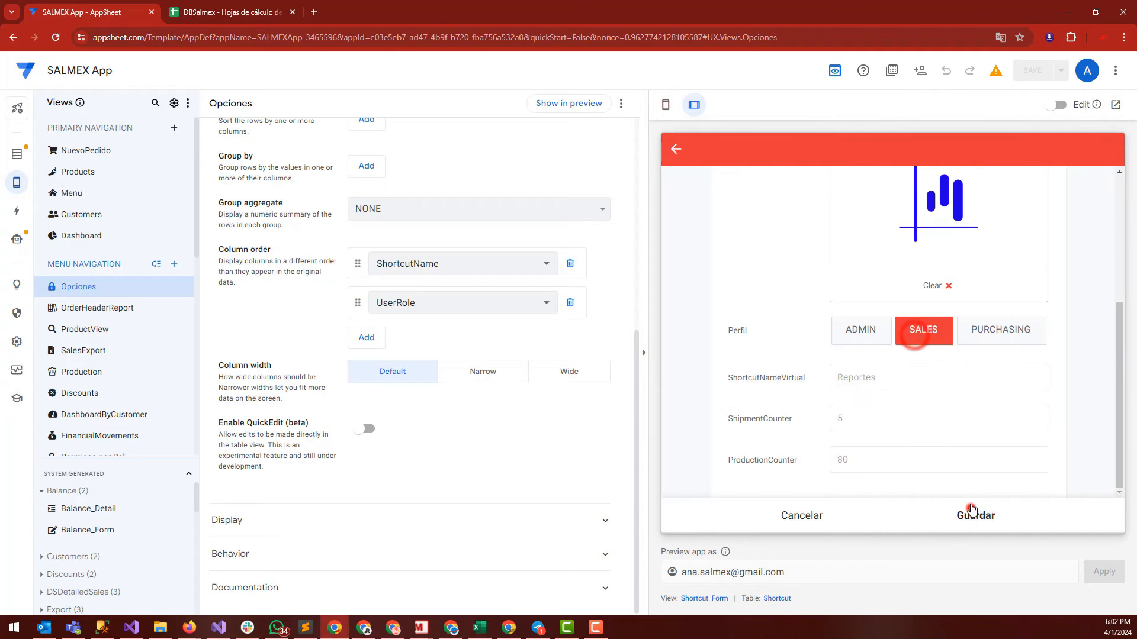
pyautogui.click(675, 148)
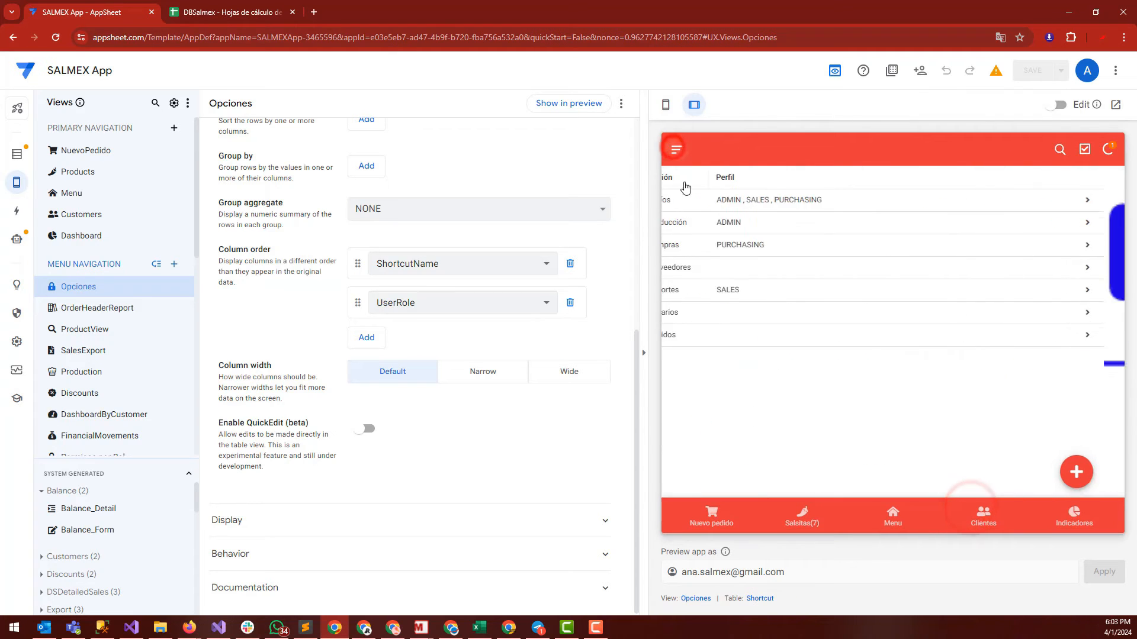
# Step: Edit the Pedidos shortcut, assign it the SALES and ADMIN profiles, and save it
pyautogui.click(715, 335)
pyautogui.click(1097, 472)
pyautogui.scroll(-2, 947, 407)
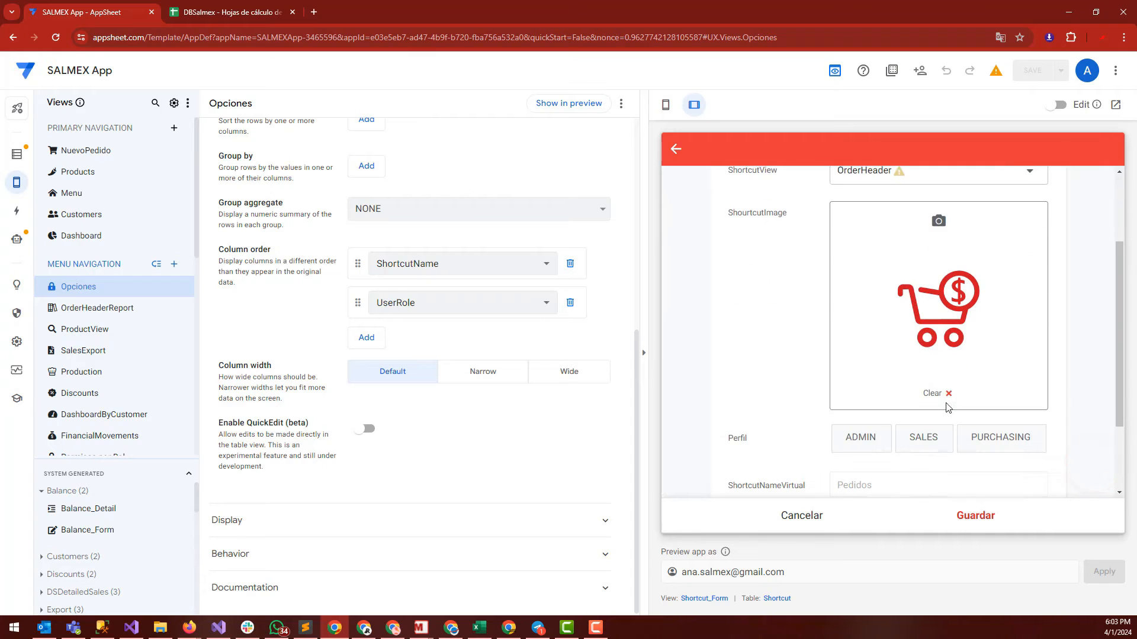
pyautogui.click(924, 437)
pyautogui.click(861, 437)
pyautogui.click(976, 515)
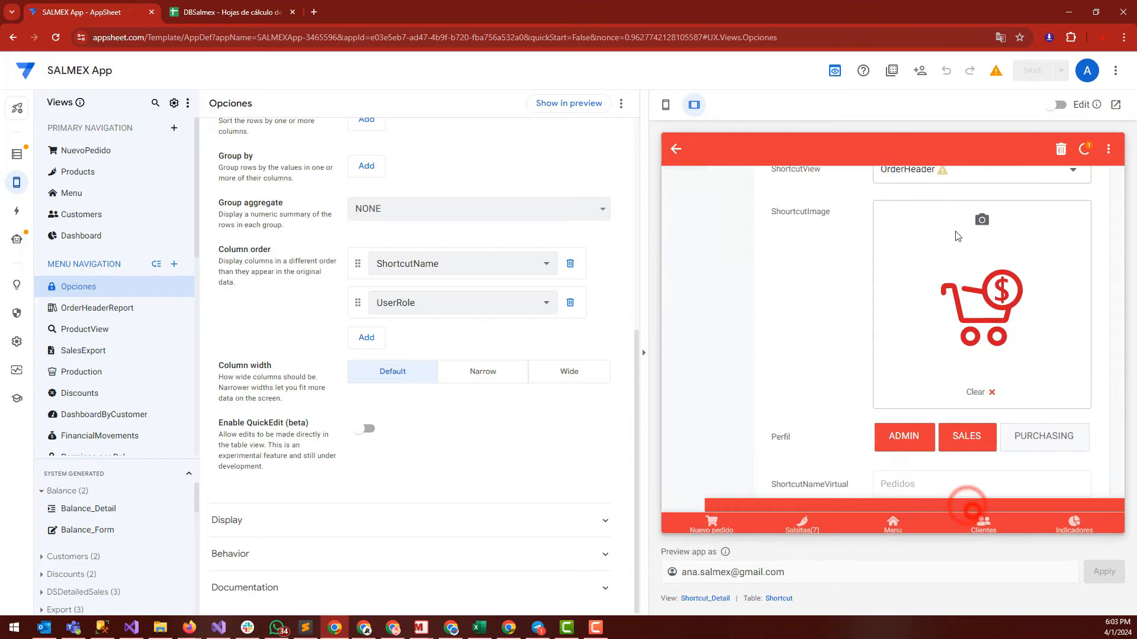
# Step: Display the Menu view in the preview and check the ShortcutRoles sheet of DBSalmex for role assignments
pyautogui.click(907, 515)
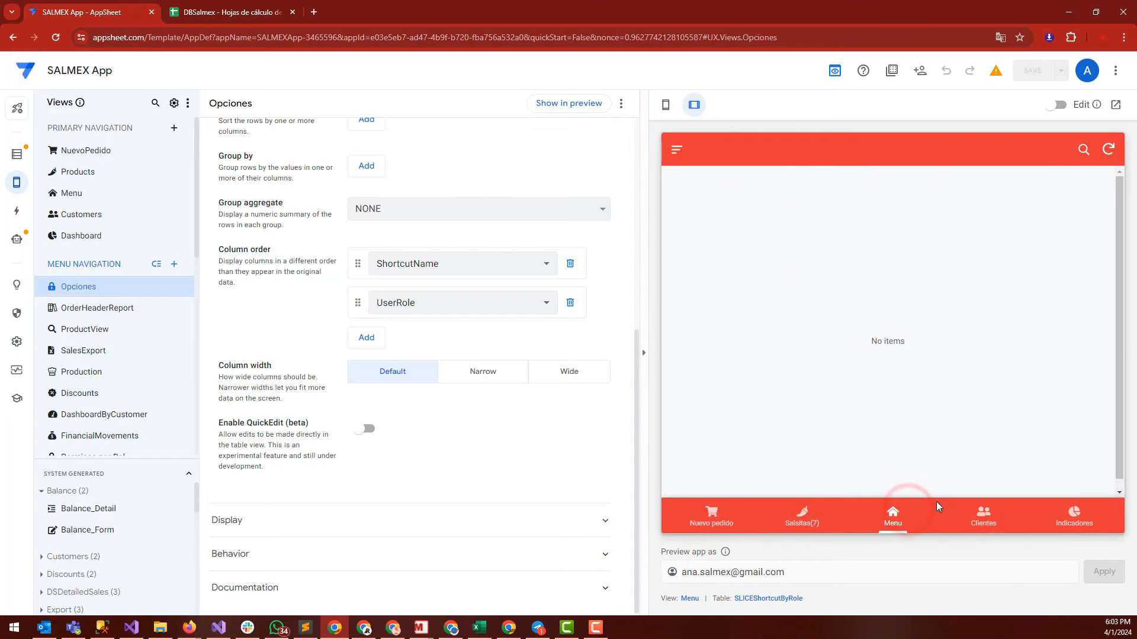
pyautogui.click(868, 507)
pyautogui.click(190, 7)
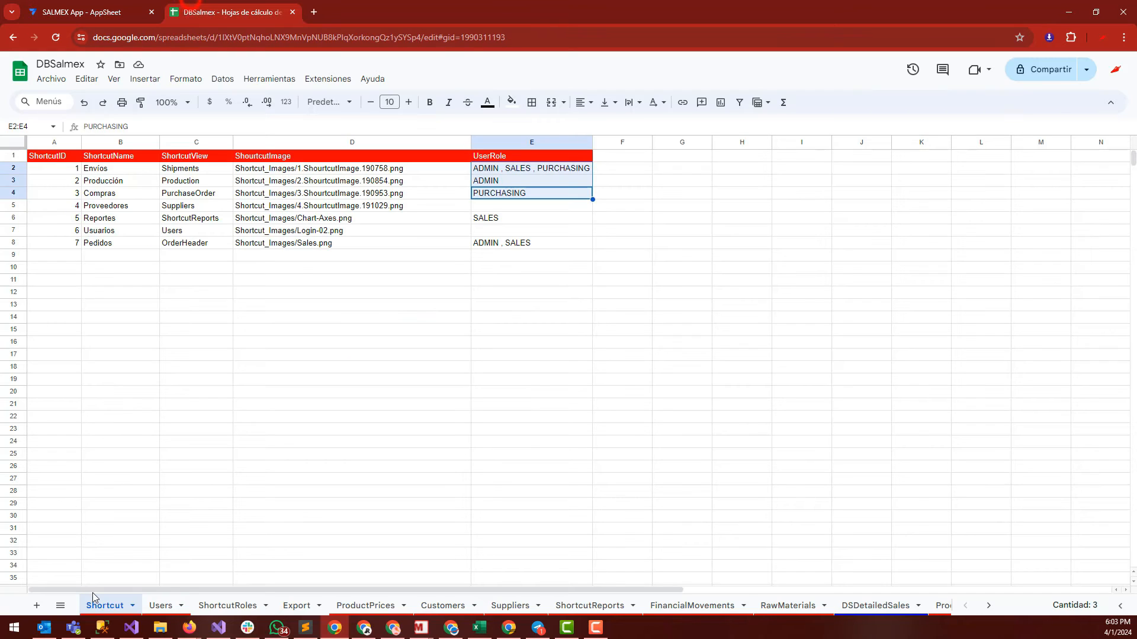
pyautogui.click(201, 605)
pyautogui.moveTo(56, 168); pyautogui.dragTo(201, 242)
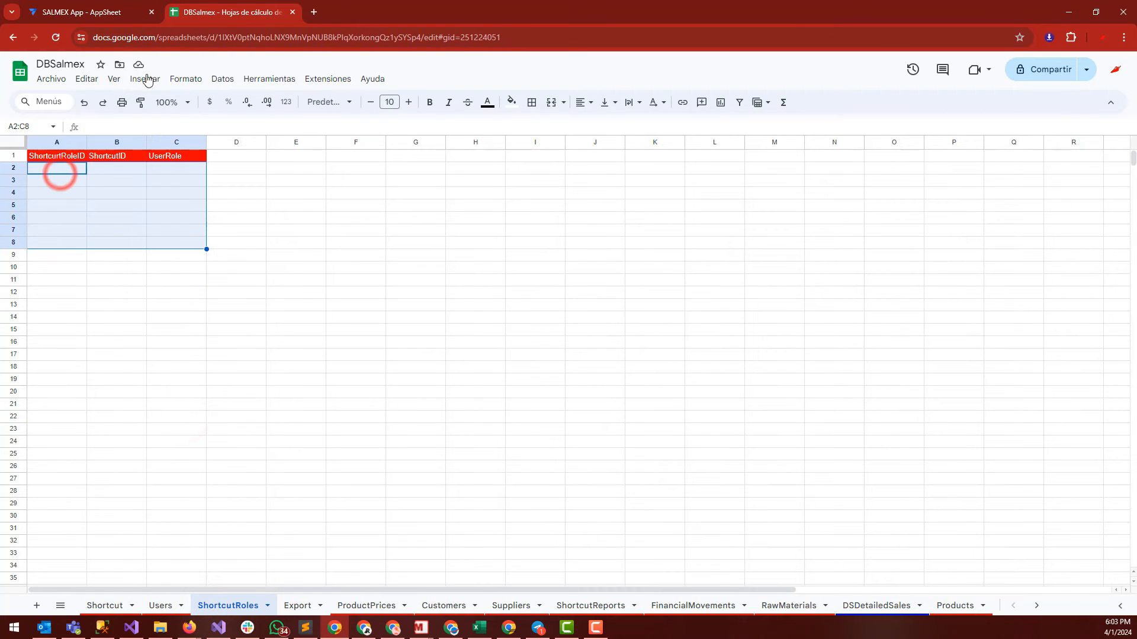
# Step: Return to AppSheet and open the SLICEShortcutByRole slice of the Shortcut table in the app's data
pyautogui.click(98, 5)
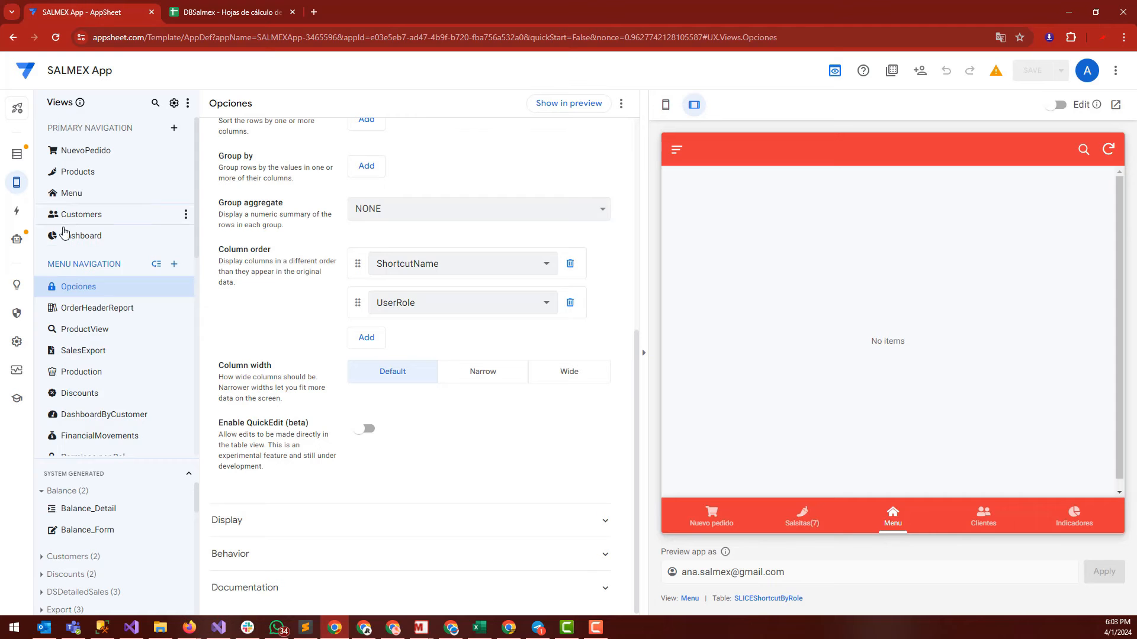
pyautogui.click(9, 155)
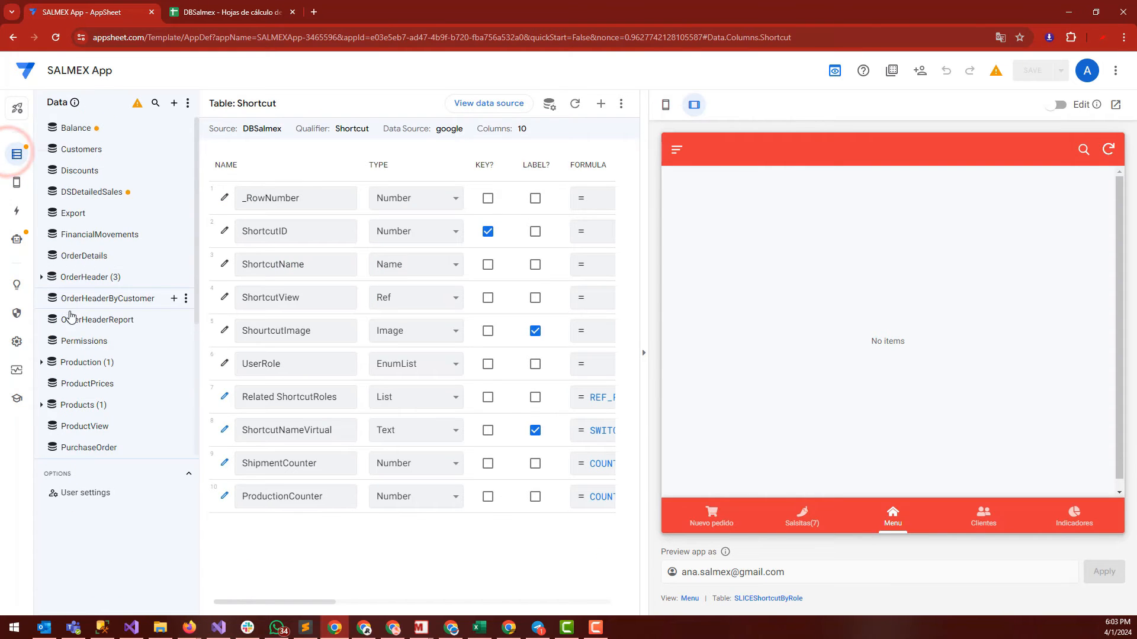
pyautogui.click(41, 360)
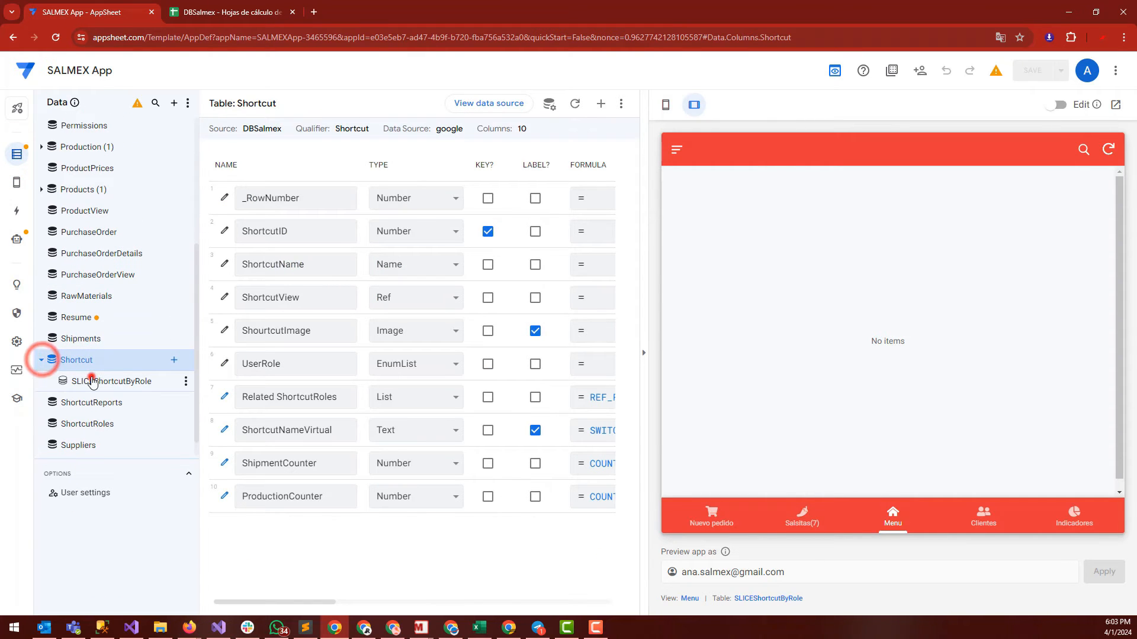
pyautogui.click(95, 381)
# Step: Replace the slice's row filter with IN(LOOKUP(USEREMAIL(), "Users", "UserEmail", "UserRole"), [UserRole]) and save the expression
pyautogui.click(386, 230)
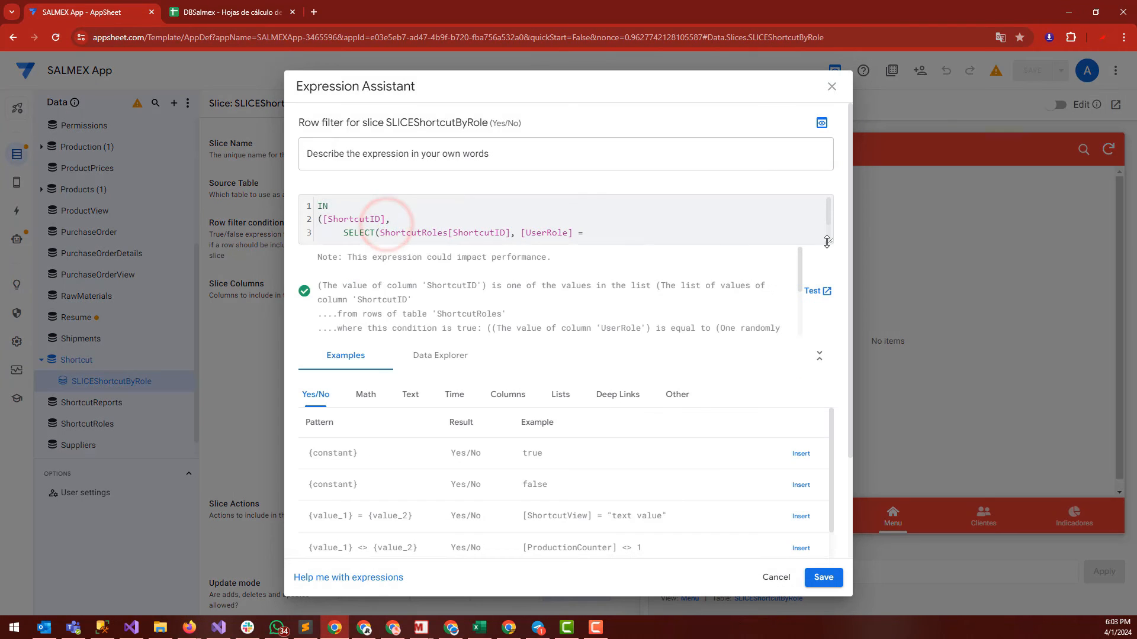
pyautogui.click(826, 242)
pyautogui.click(408, 284)
pyautogui.hotkey('ctrl', 'a')
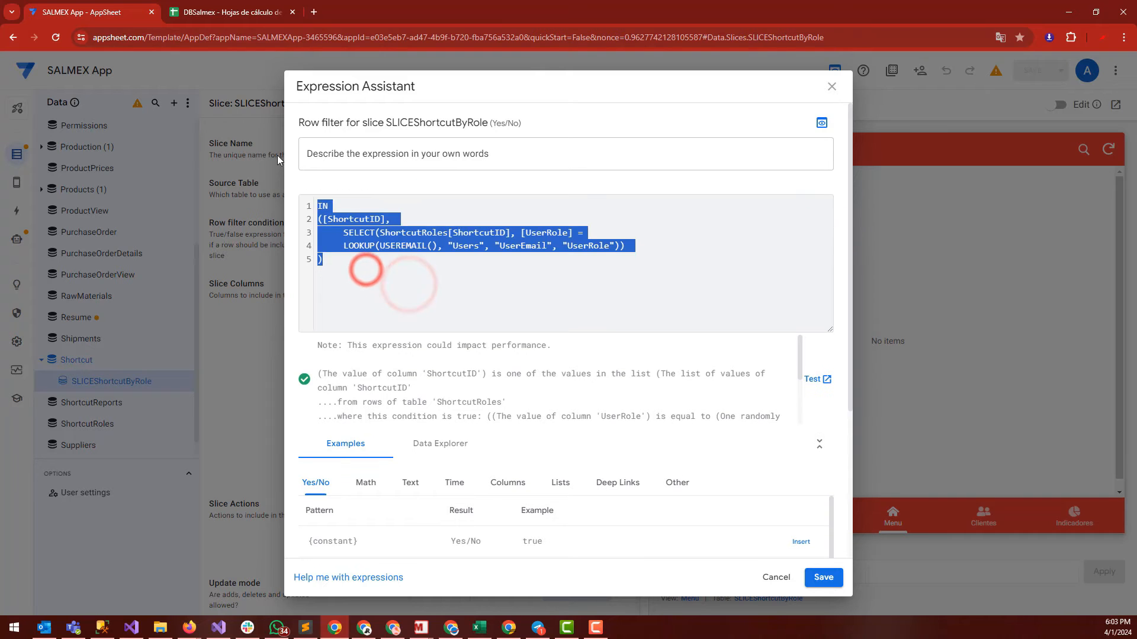
pyautogui.press('BackSpace')
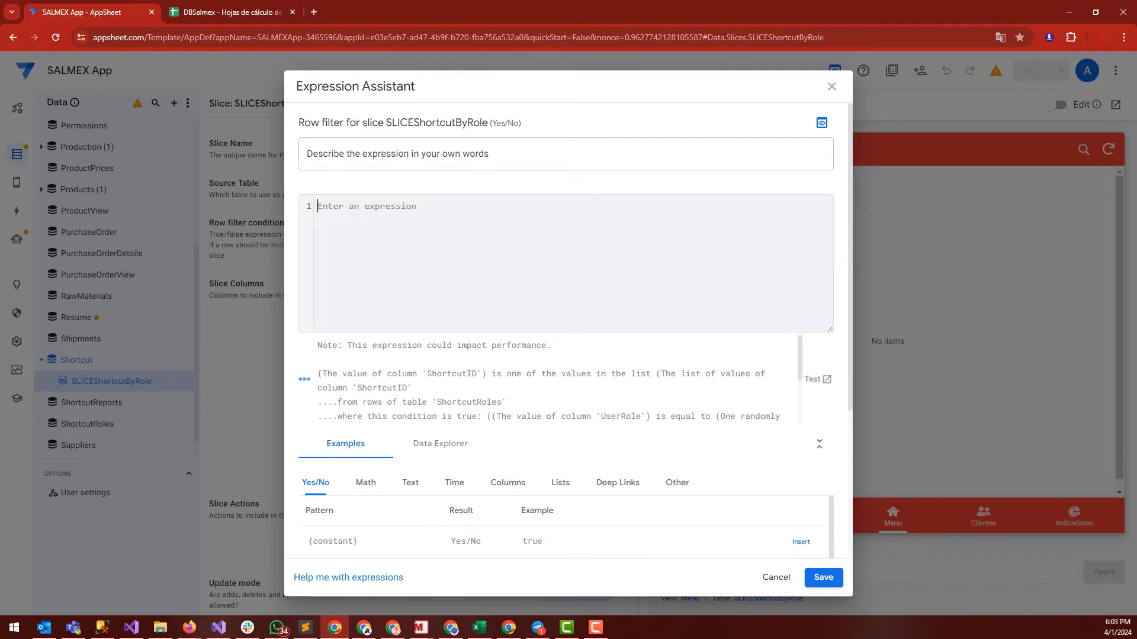
pyautogui.click(363, 223)
pyautogui.write('IN(LOOKUP(USEREMAIL(), "Users", "UserEmail", "UserRole"), [UserRole])')
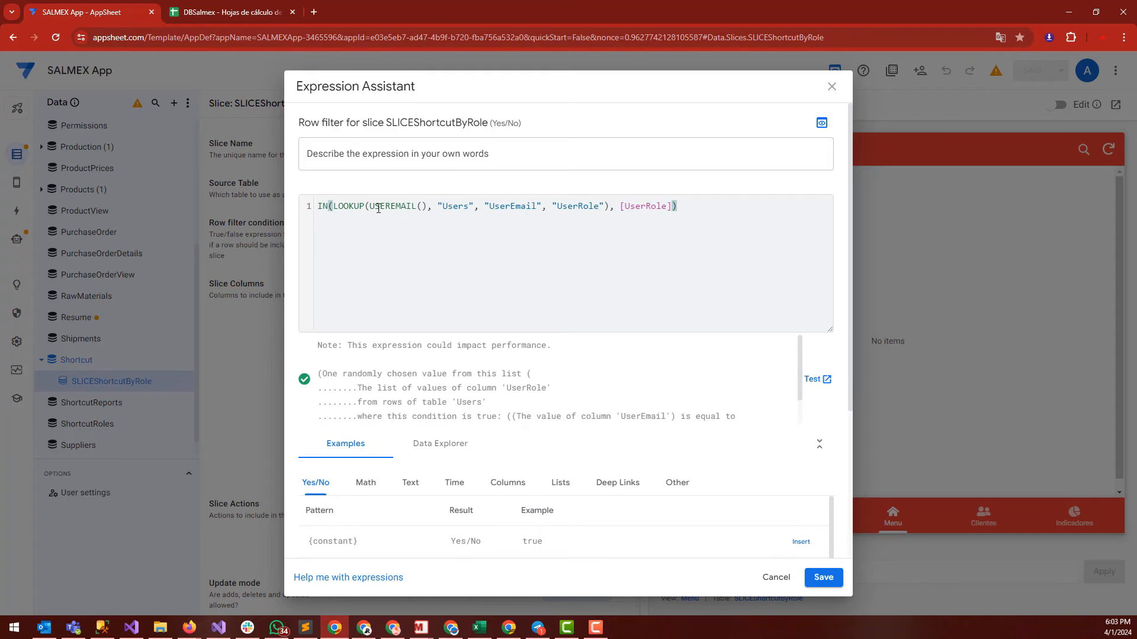
pyautogui.moveTo(368, 207); pyautogui.dragTo(431, 204)
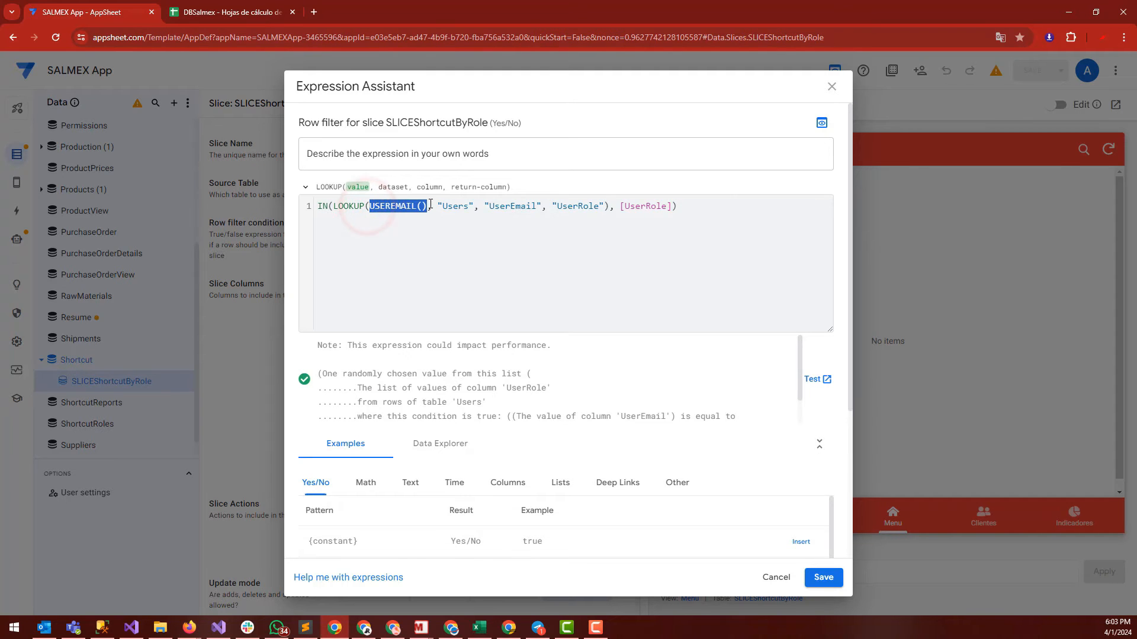
pyautogui.click(822, 578)
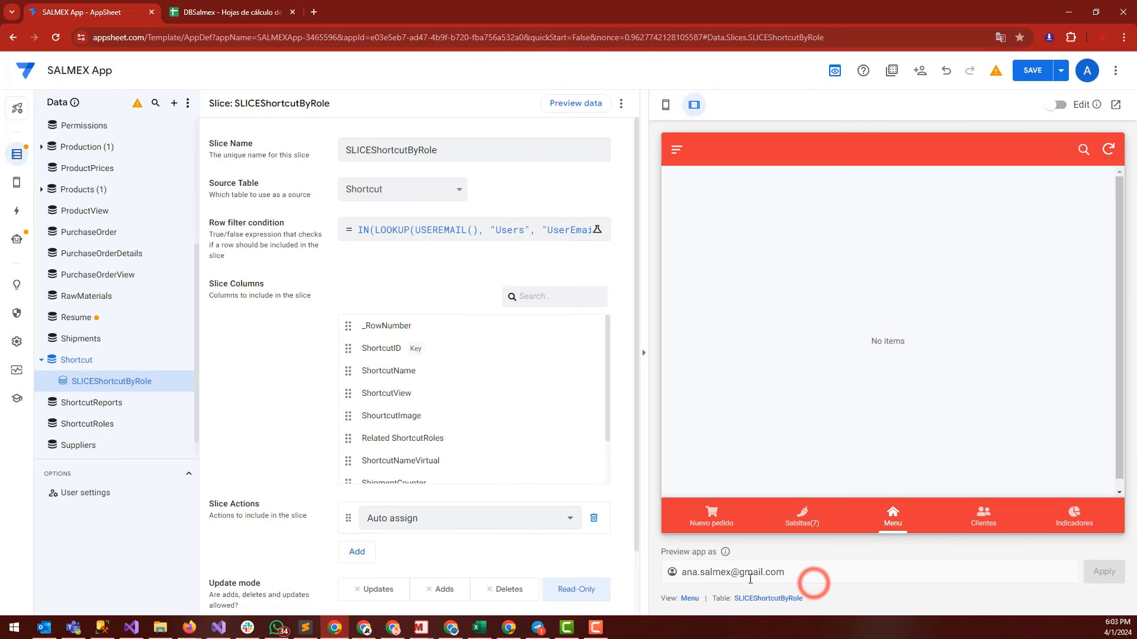
# Step: Switch to the Users sheet of DBSalmex and examine the row of the user being previewed
pyautogui.click(168, 9)
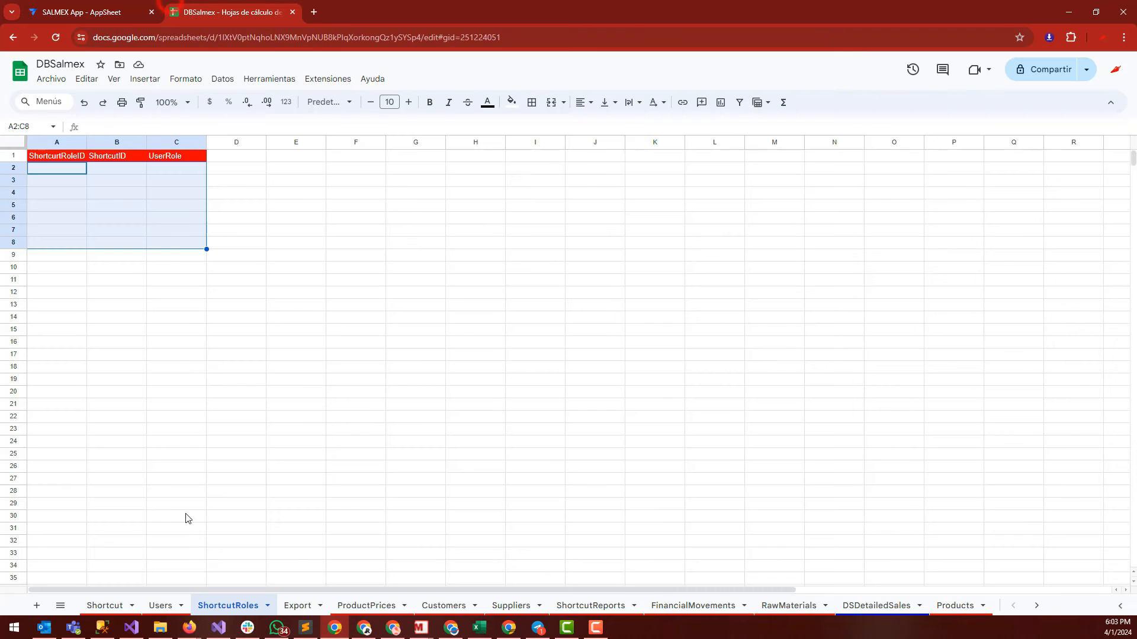
pyautogui.click(160, 605)
pyautogui.moveTo(328, 191); pyautogui.dragTo(71, 195)
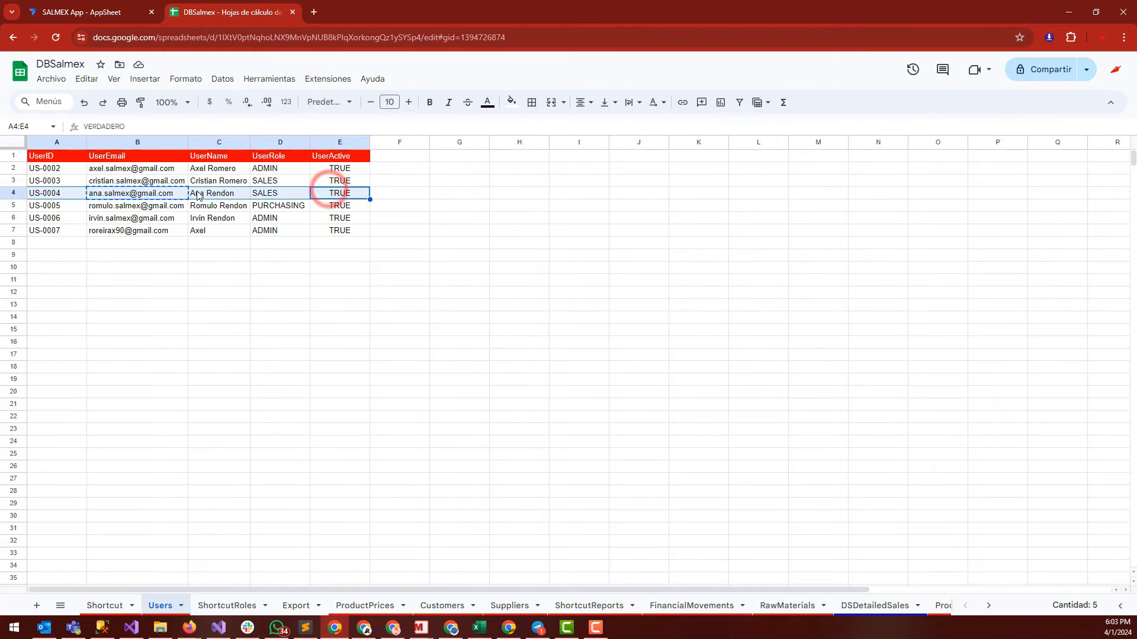
# Step: Compare the LOOKUP arguments Users, UserEmail and UserRole in the slice's row filter with the previewed user's row in the Users sheet
pyautogui.click(125, 6)
pyautogui.click(454, 228)
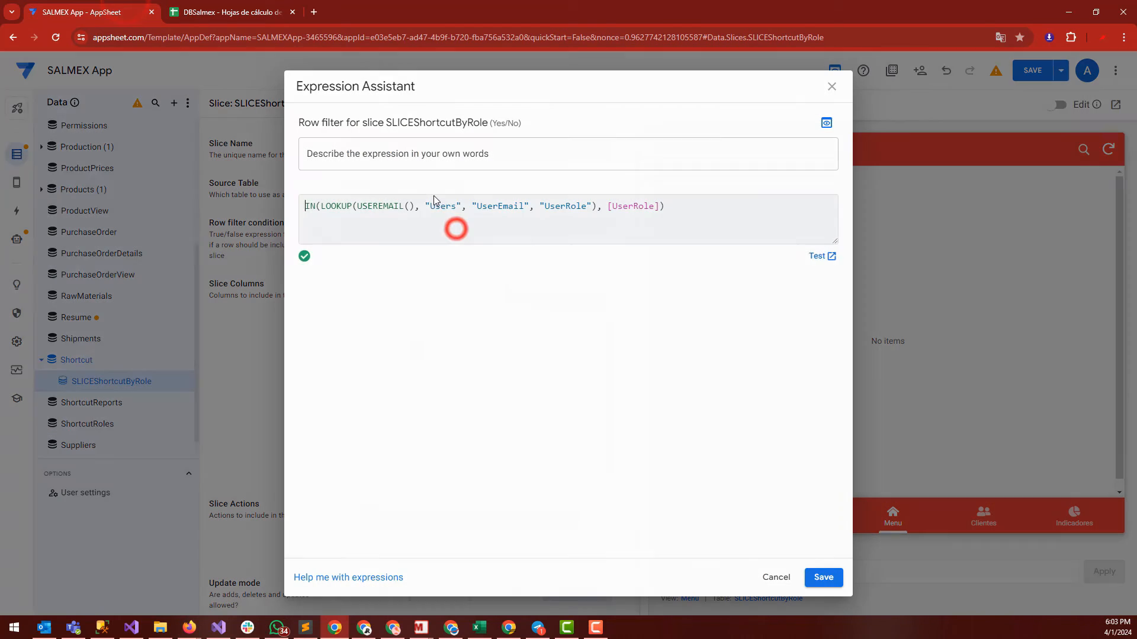
pyautogui.click(435, 206)
pyautogui.hotkey('ctrl', 'Tab')
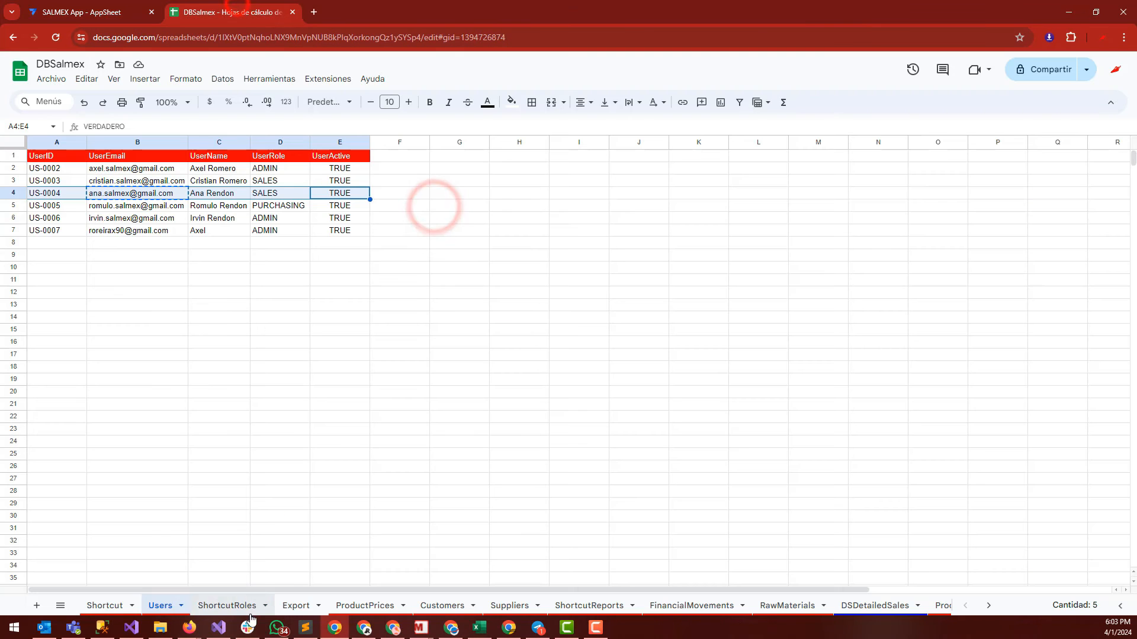
pyautogui.click(107, 7)
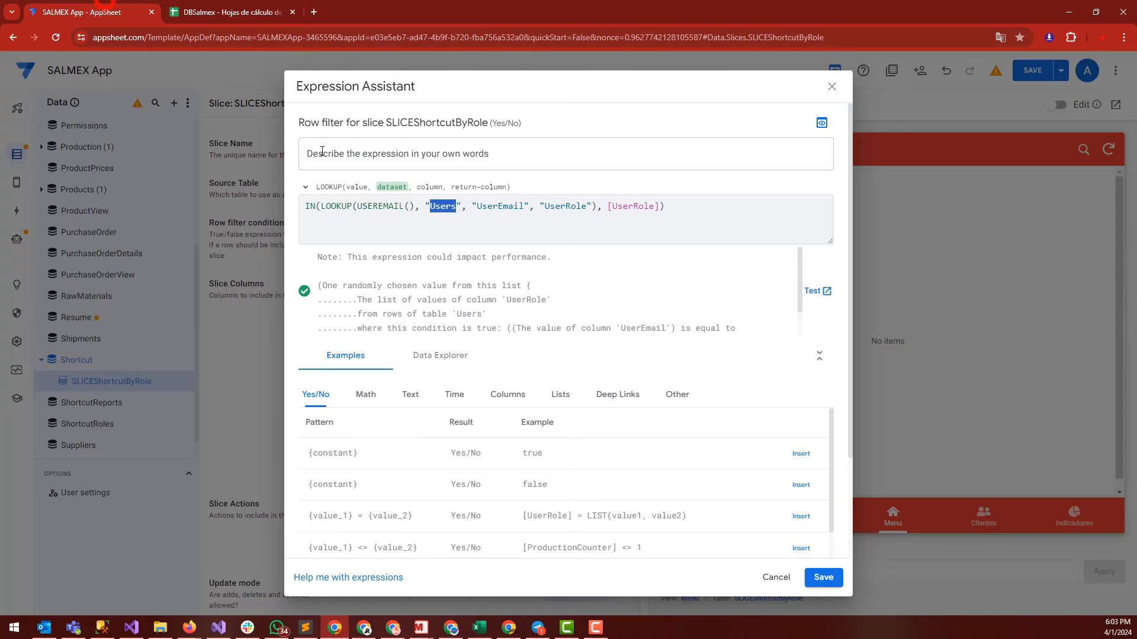
pyautogui.doubleClick(482, 205)
pyautogui.click(237, 8)
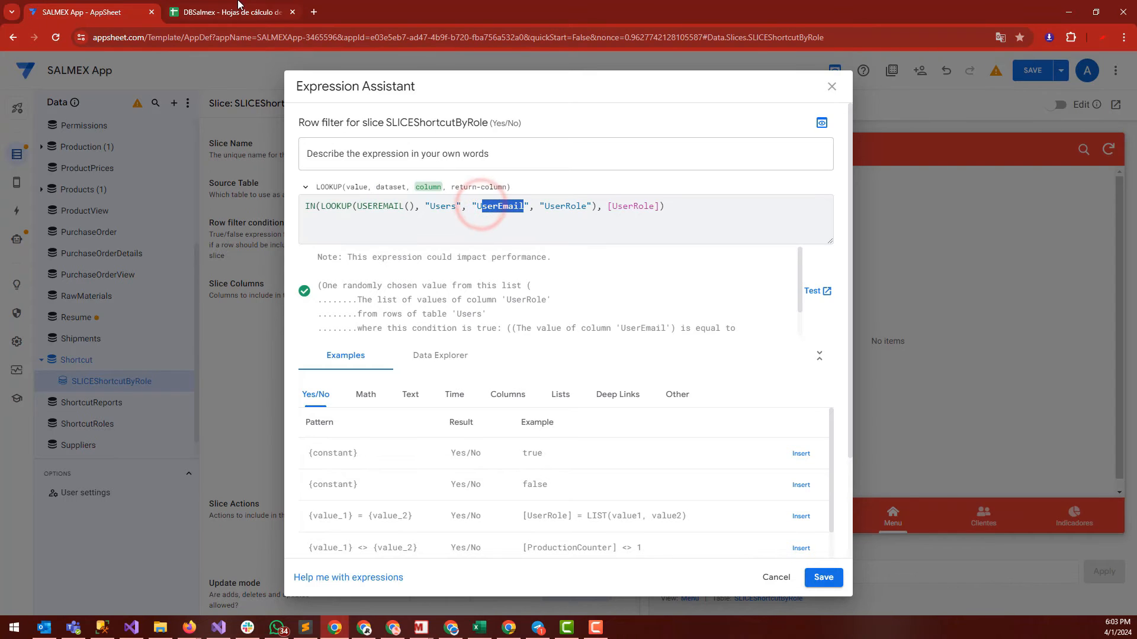
pyautogui.click(169, 194)
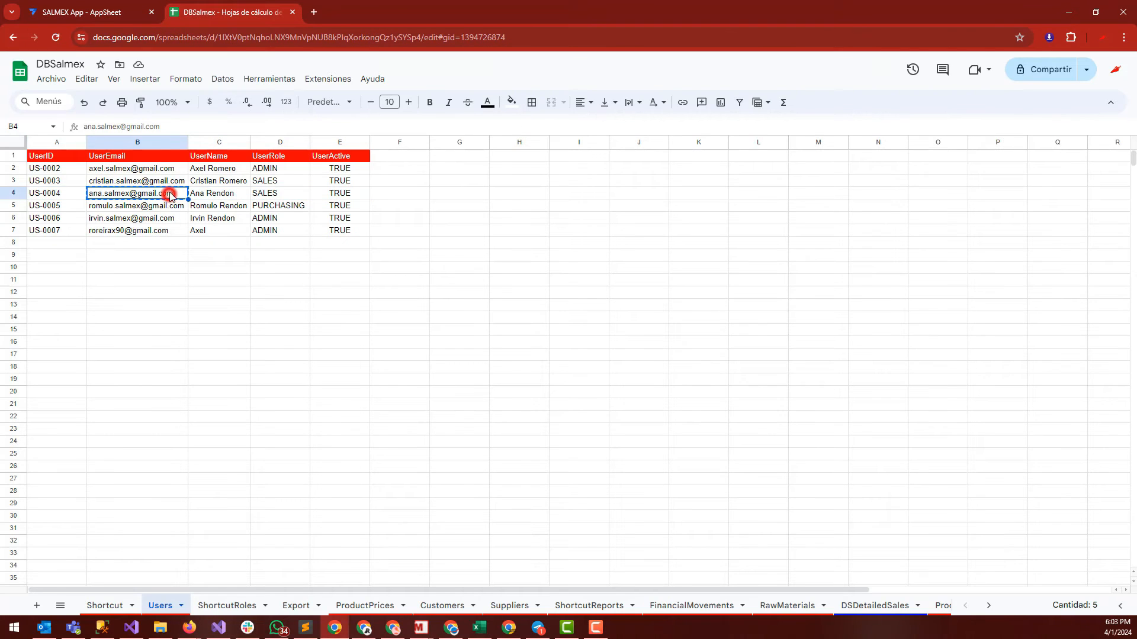
pyautogui.click(118, 6)
pyautogui.moveTo(550, 206); pyautogui.dragTo(576, 208)
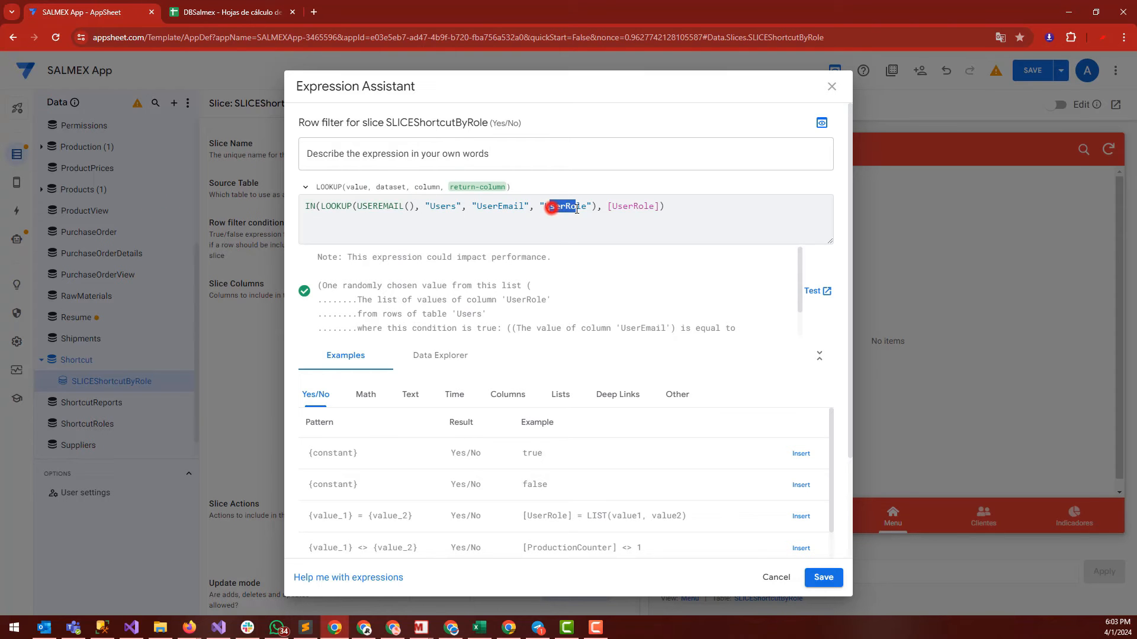
pyautogui.click(223, 5)
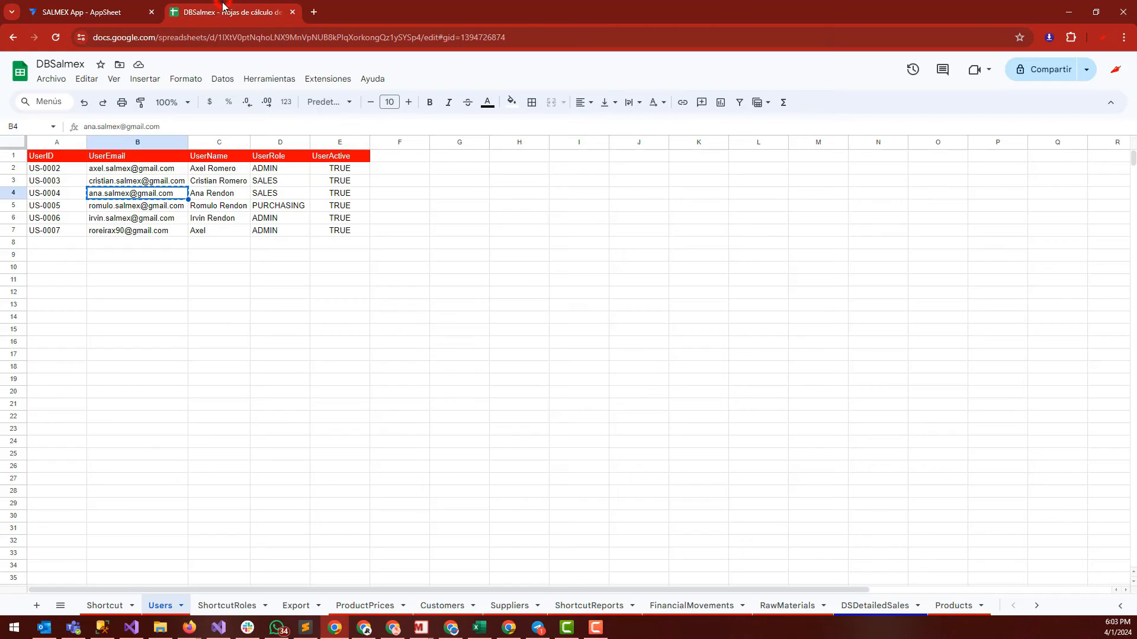
pyautogui.click(275, 198)
pyautogui.click(115, 7)
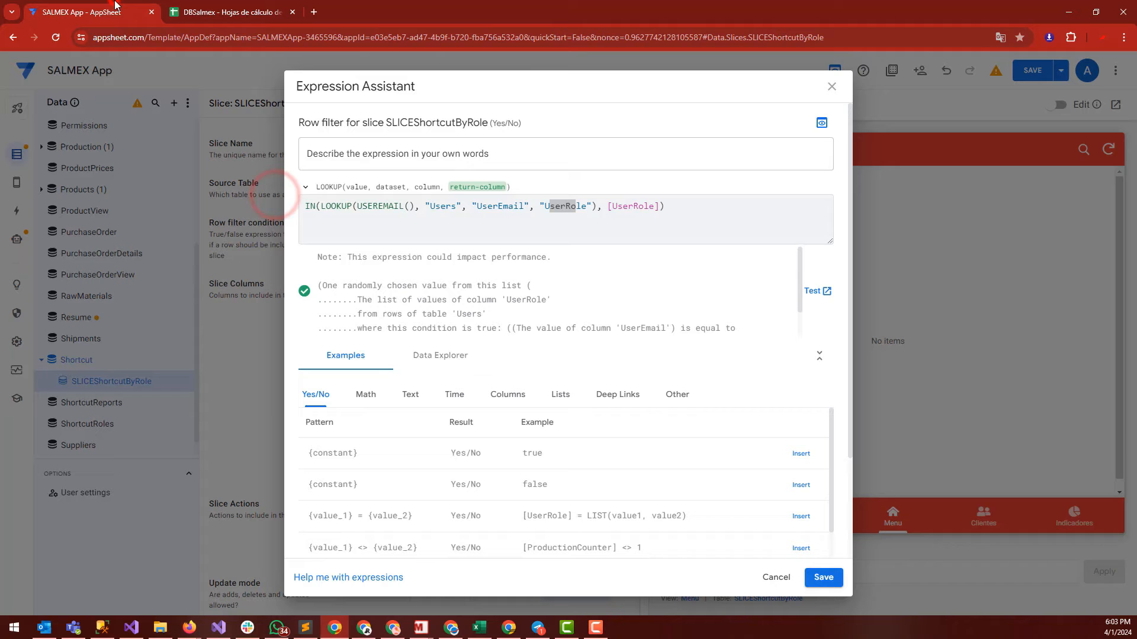
pyautogui.click(212, 4)
pyautogui.moveTo(56, 193); pyautogui.dragTo(268, 200)
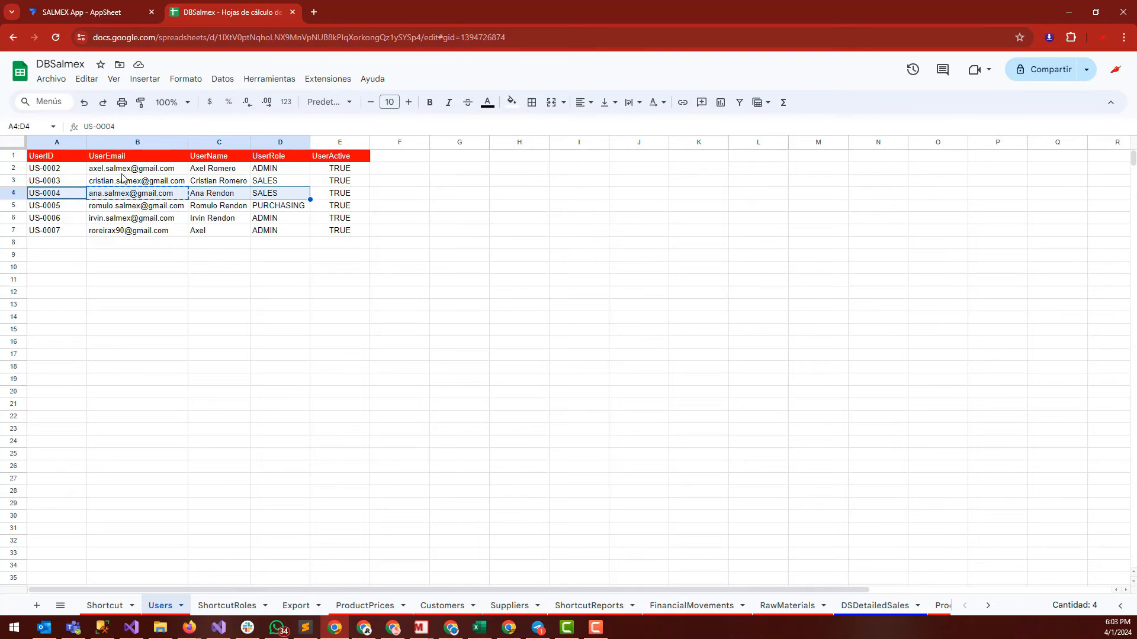
# Step: Return to AppSheet and examine the two arguments of the IN expression, the LOOKUP part and [UserRole]
pyautogui.click(142, 7)
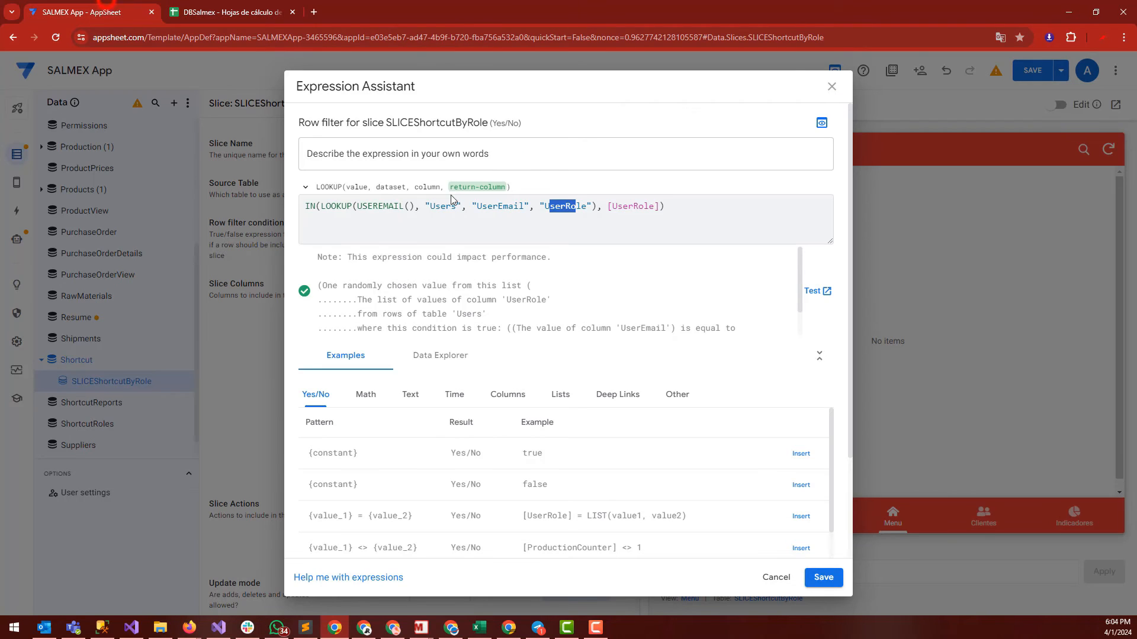
pyautogui.moveTo(356, 204); pyautogui.dragTo(597, 201)
pyautogui.moveTo(321, 206); pyautogui.dragTo(599, 207)
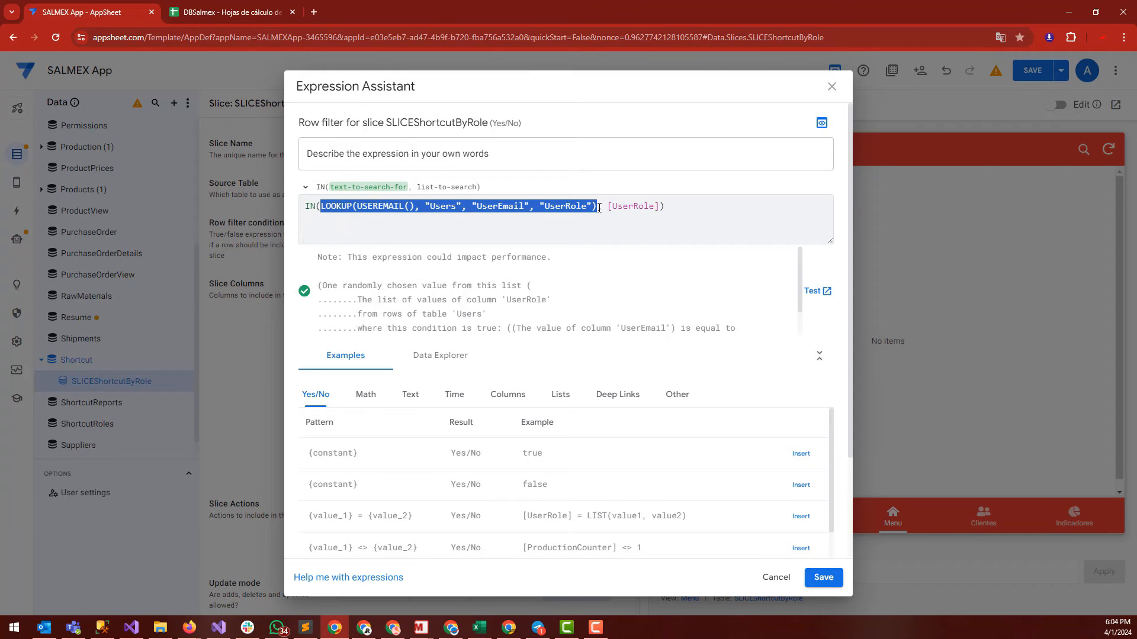
pyautogui.doubleClick(610, 211)
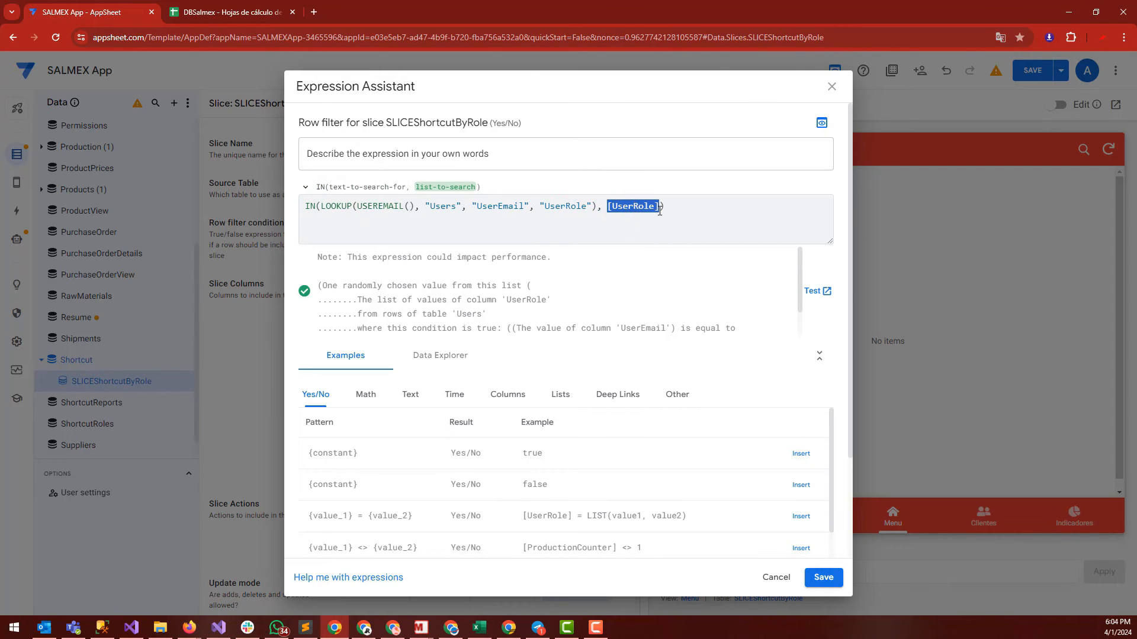
# Step: Switch to the Shortcut sheet of DBSalmex and examine which shortcuts include SALES in their UserRole column
pyautogui.click(231, 12)
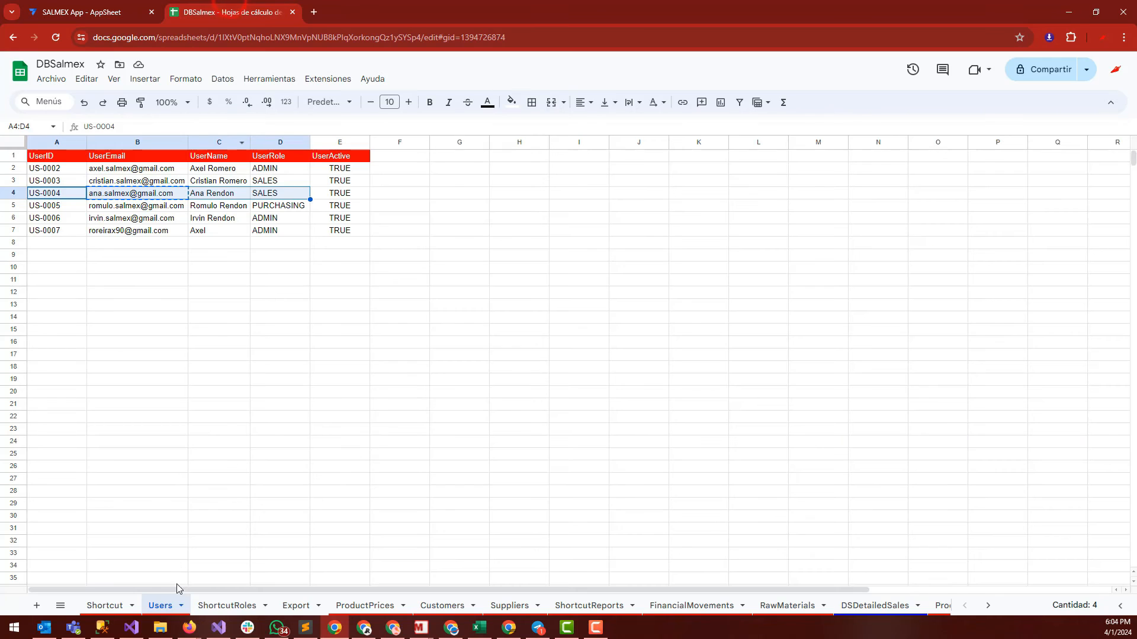
pyautogui.click(210, 604)
pyautogui.click(107, 604)
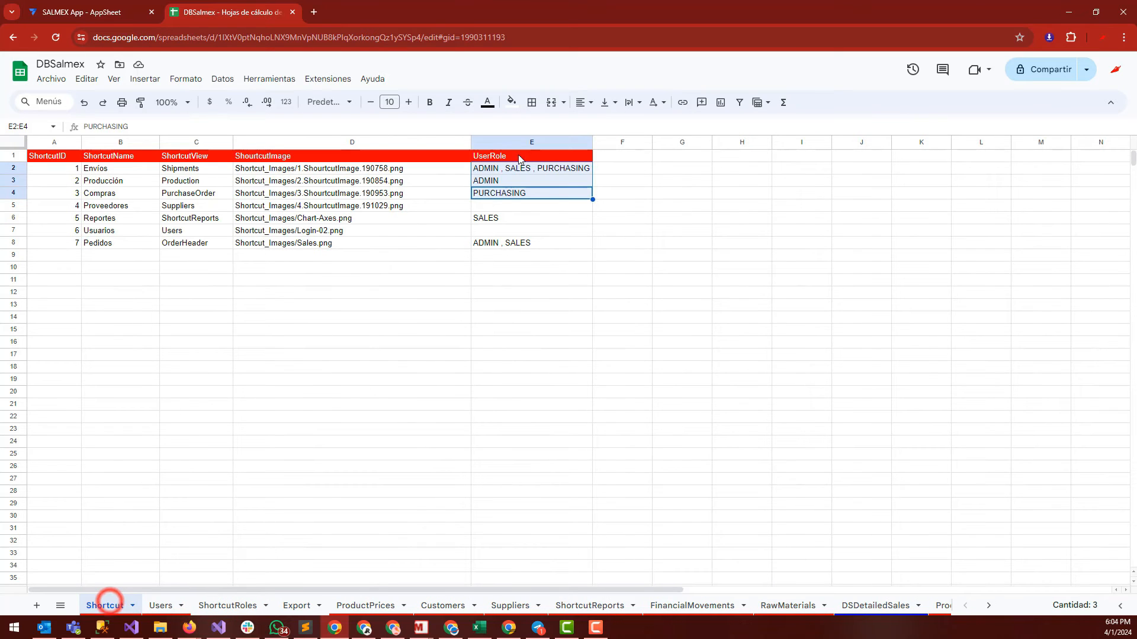
pyautogui.click(485, 201)
pyautogui.click(512, 170)
pyautogui.click(519, 170)
pyautogui.click(519, 171)
pyautogui.click(136, 170)
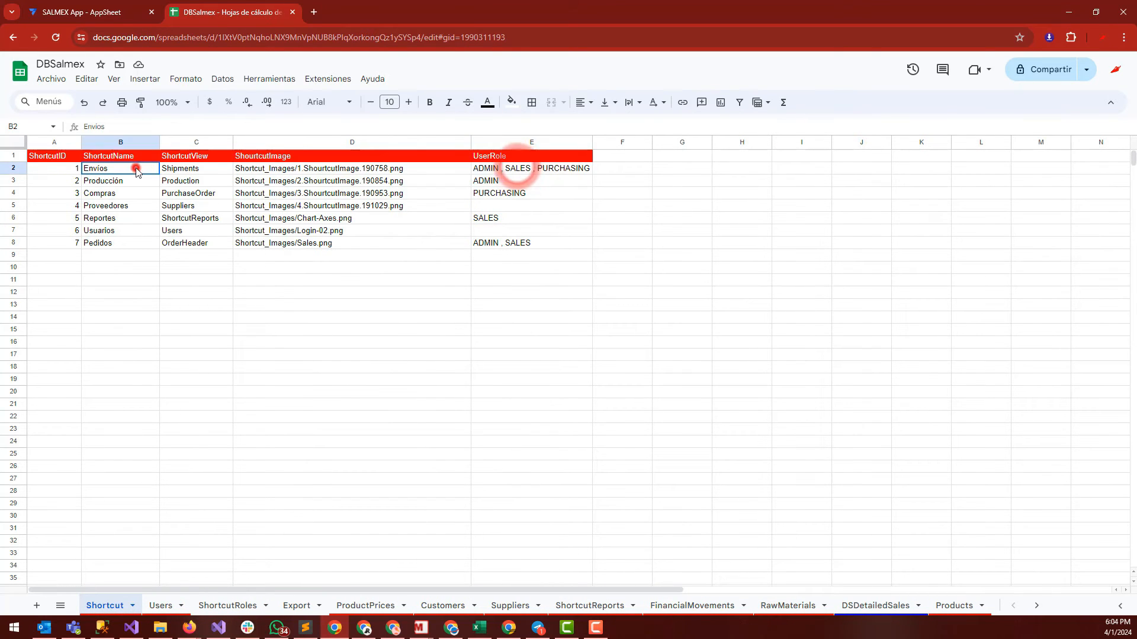
pyautogui.moveTo(484, 218); pyautogui.dragTo(116, 220)
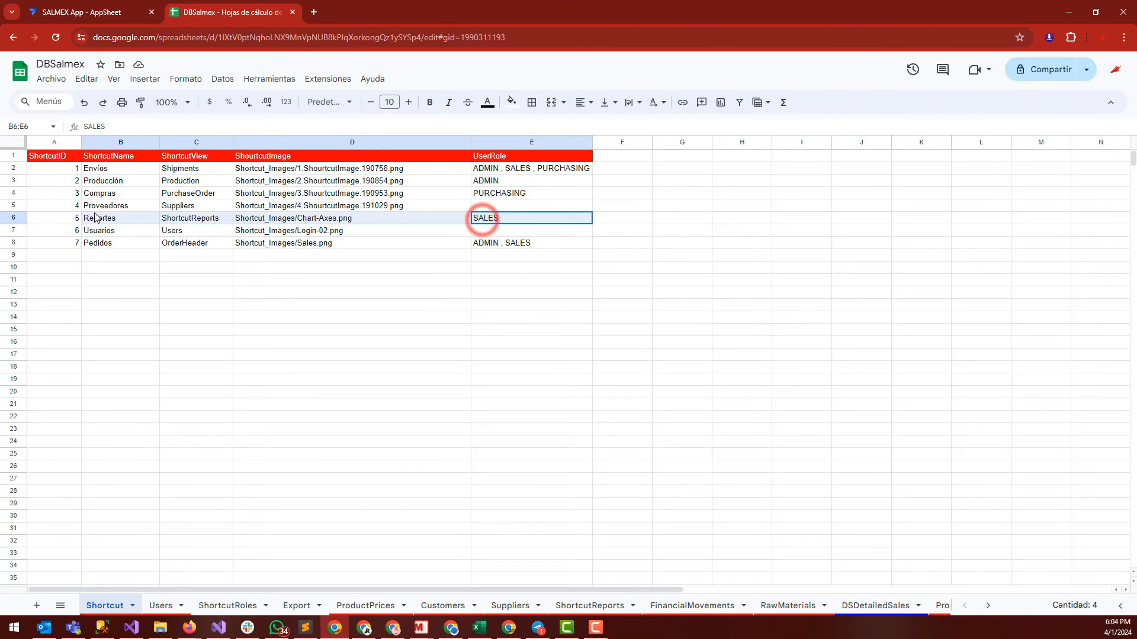
pyautogui.moveTo(502, 243); pyautogui.dragTo(125, 251)
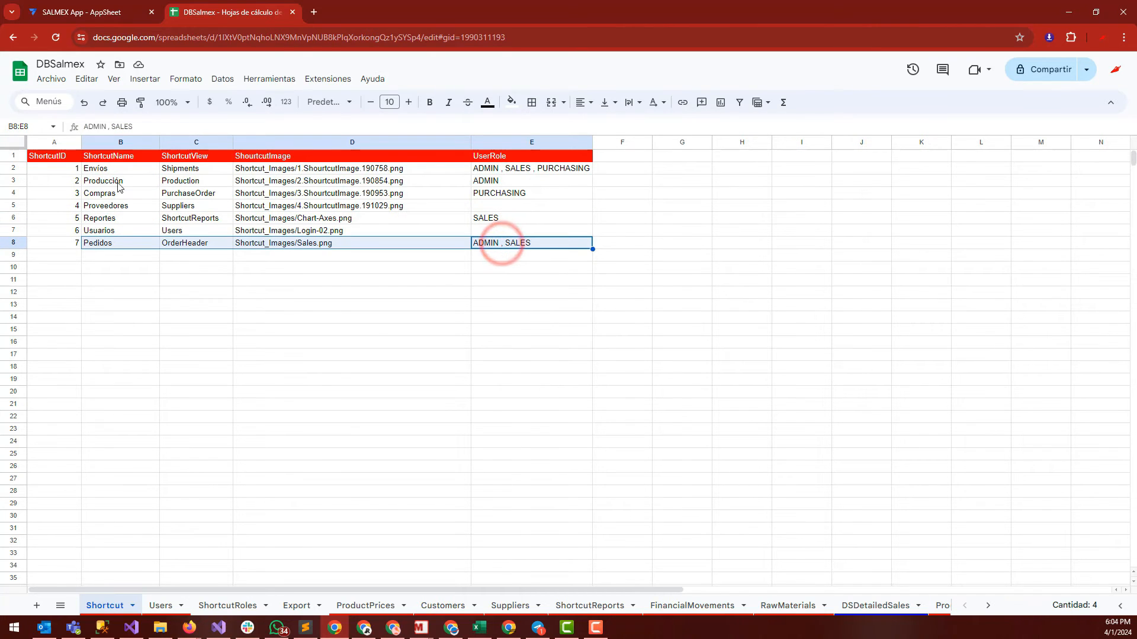
# Step: Return to AppSheet, review the row filter expression, and save both the expression and the app
pyautogui.click(72, 5)
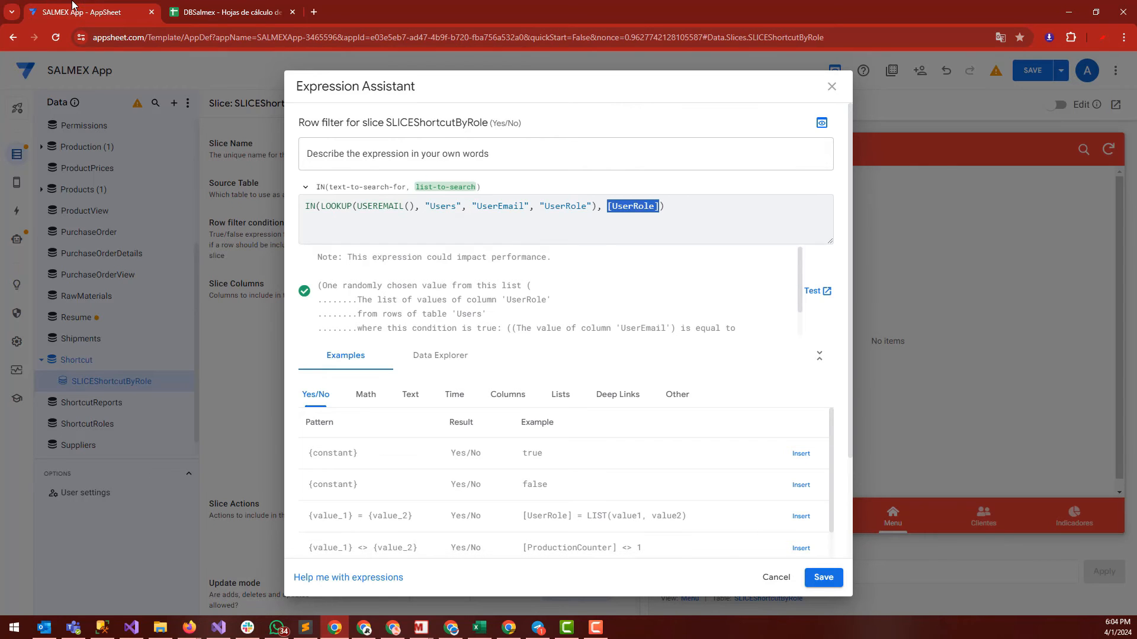
pyautogui.doubleClick(307, 207)
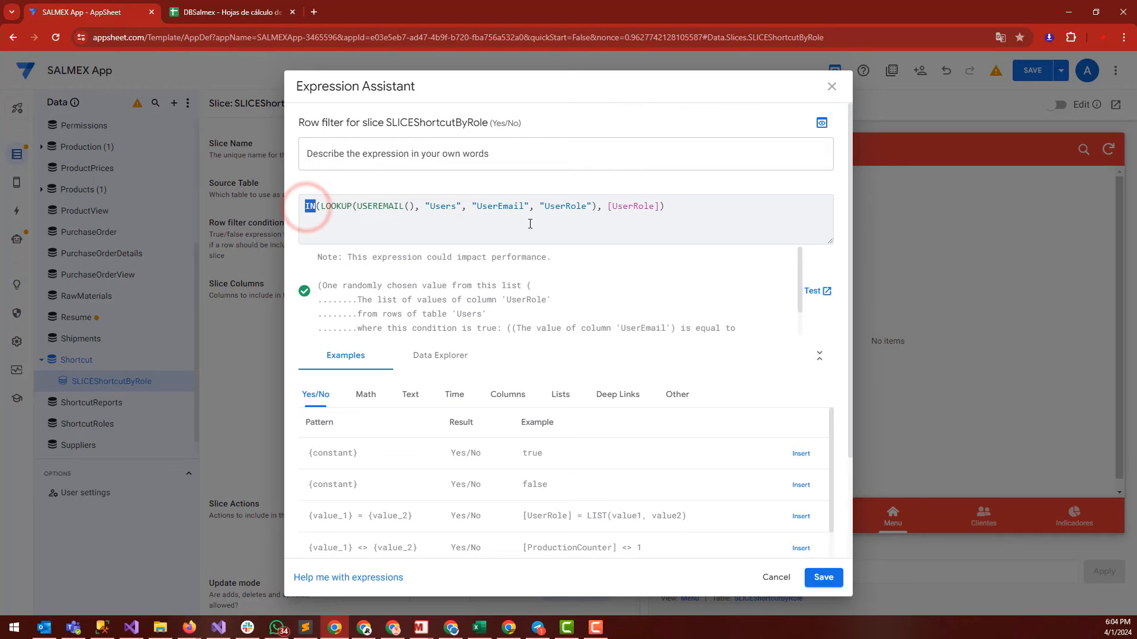
pyautogui.moveTo(319, 207); pyautogui.dragTo(660, 206)
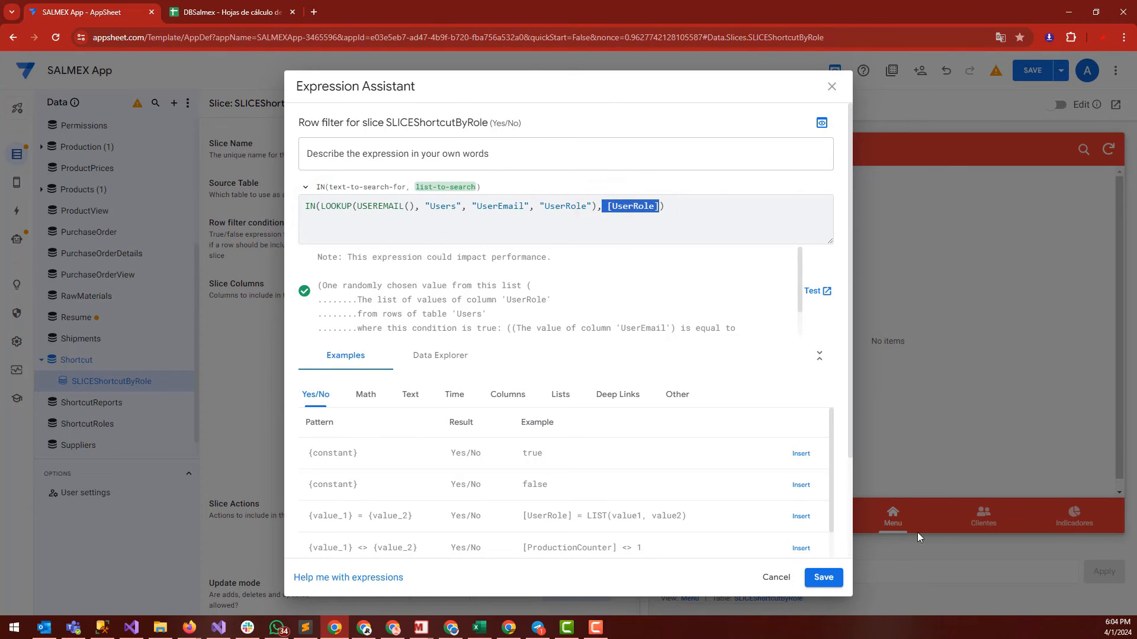
pyautogui.click(825, 578)
pyautogui.click(1029, 74)
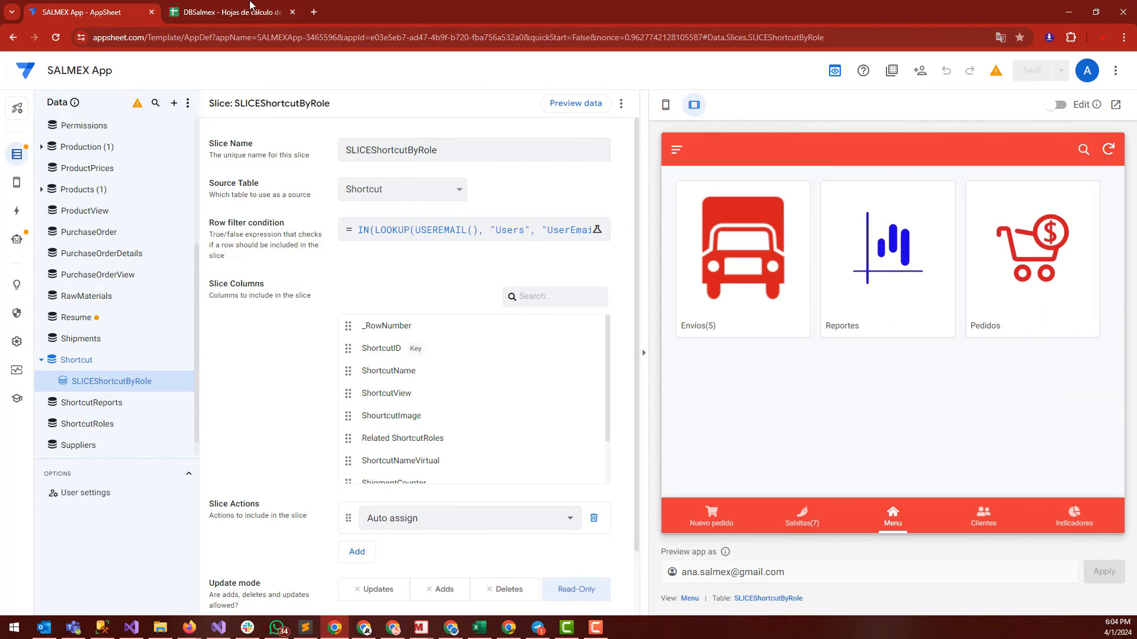
# Step: Copy the e-mail of ADMIN user US-0006 from the Users sheet and apply it as the app's preview user
pyautogui.click(250, 7)
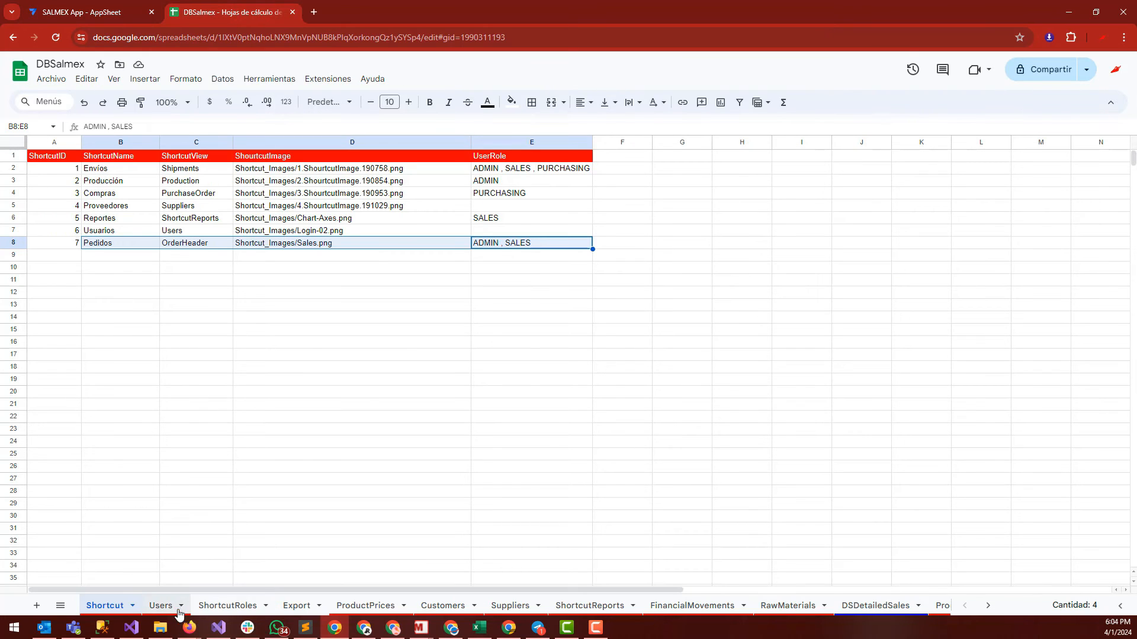
pyautogui.click(161, 605)
pyautogui.click(165, 219)
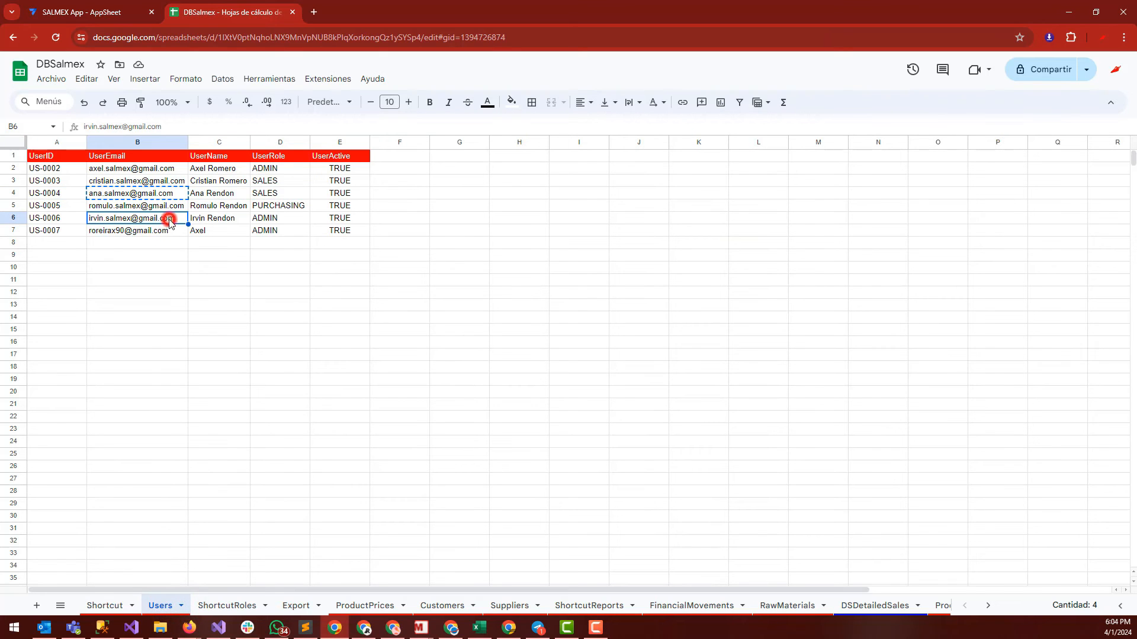
pyautogui.click(121, 8)
pyautogui.tripleClick(838, 574)
pyautogui.hotkey('ctrl', 'v')
pyautogui.click(1105, 570)
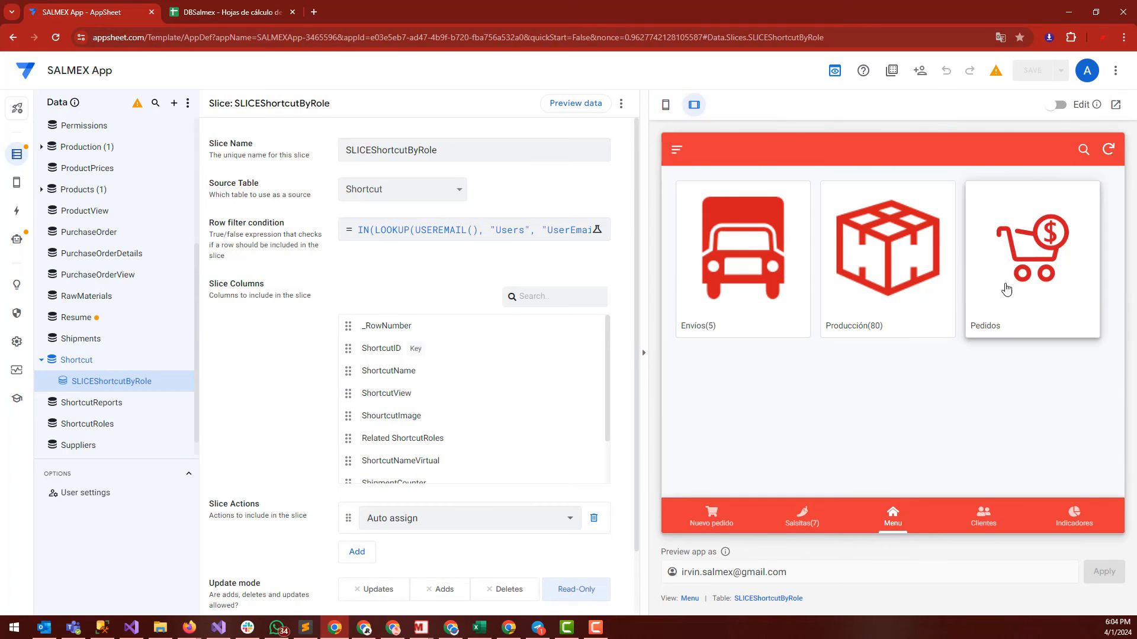
# Step: Check in the Shortcut sheet of DBSalmex which shortcuts are assigned to the ADMIN role
pyautogui.click(228, 3)
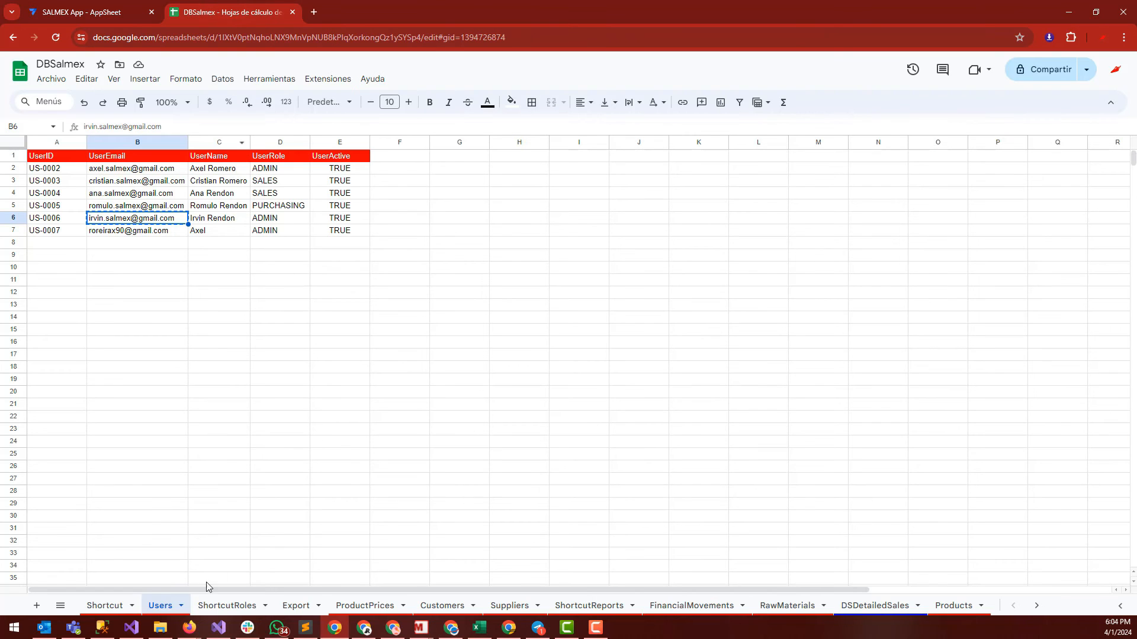
pyautogui.click(104, 604)
pyautogui.click(501, 170)
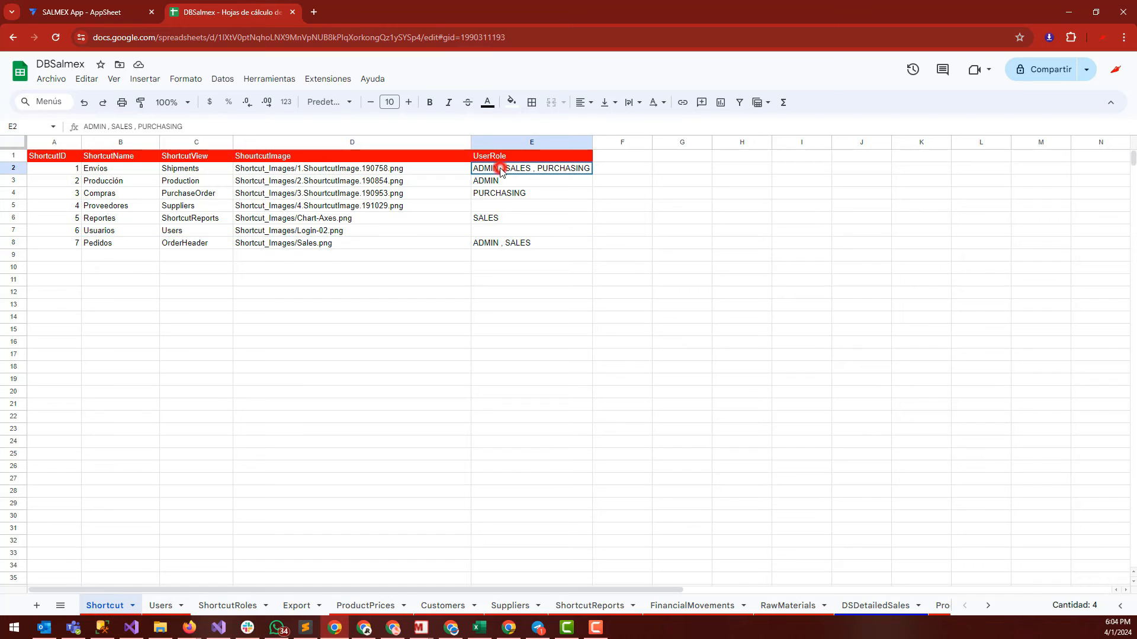
pyautogui.moveTo(485, 181); pyautogui.dragTo(169, 192)
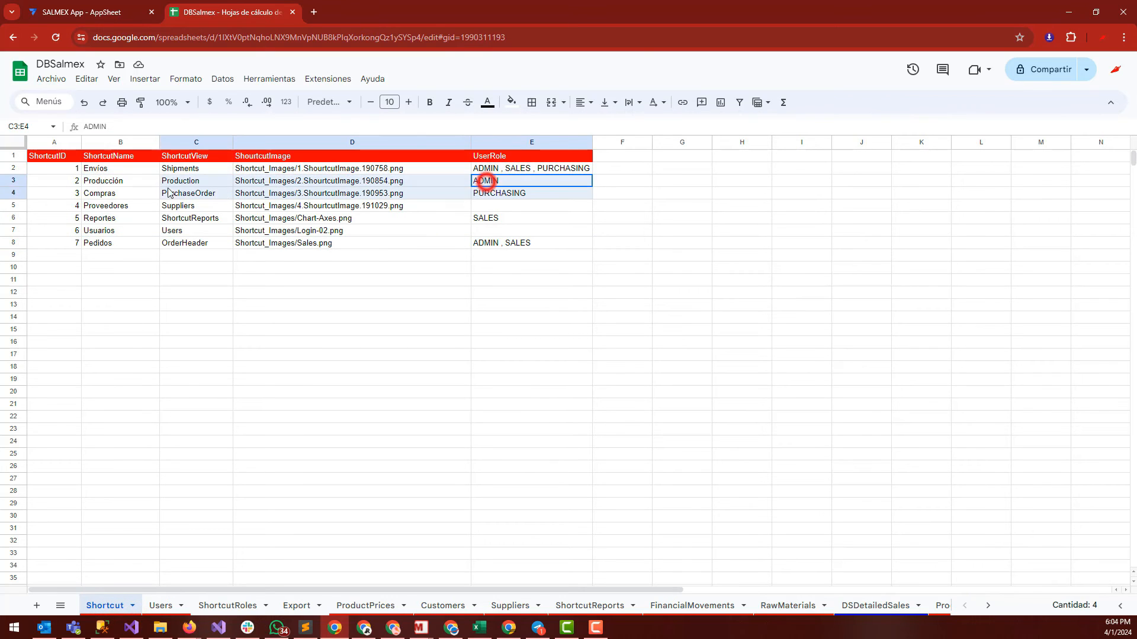
pyautogui.moveTo(496, 242); pyautogui.dragTo(127, 248)
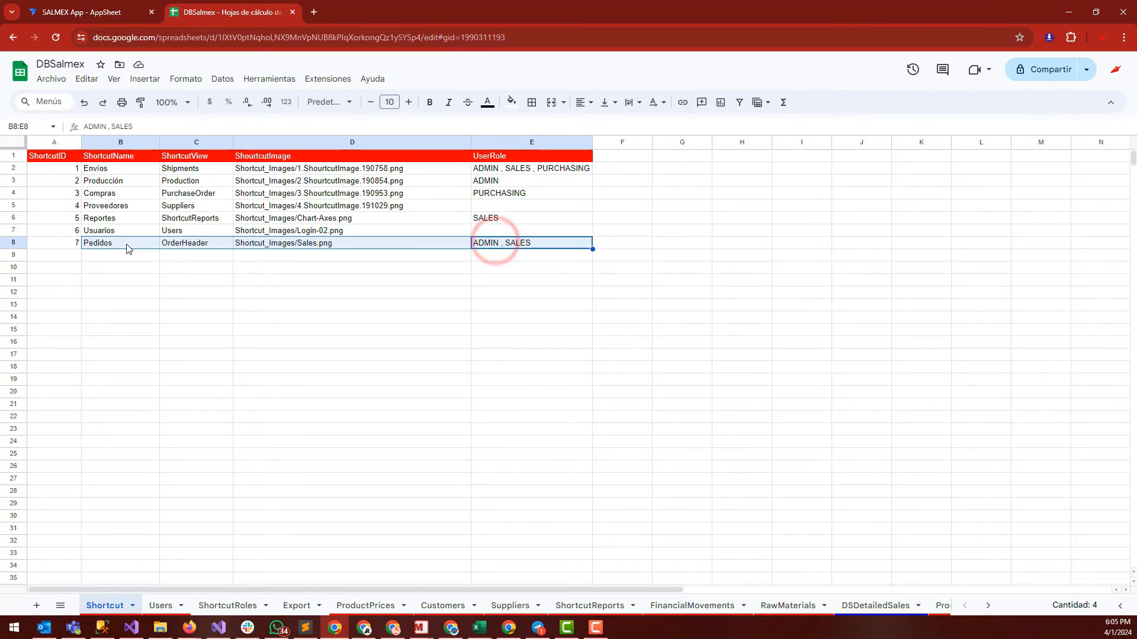
# Step: Set the UserRole of the Usuarios shortcut to ADMIN
pyautogui.click(465, 235)
pyautogui.click(475, 234)
pyautogui.write('ADMIN')
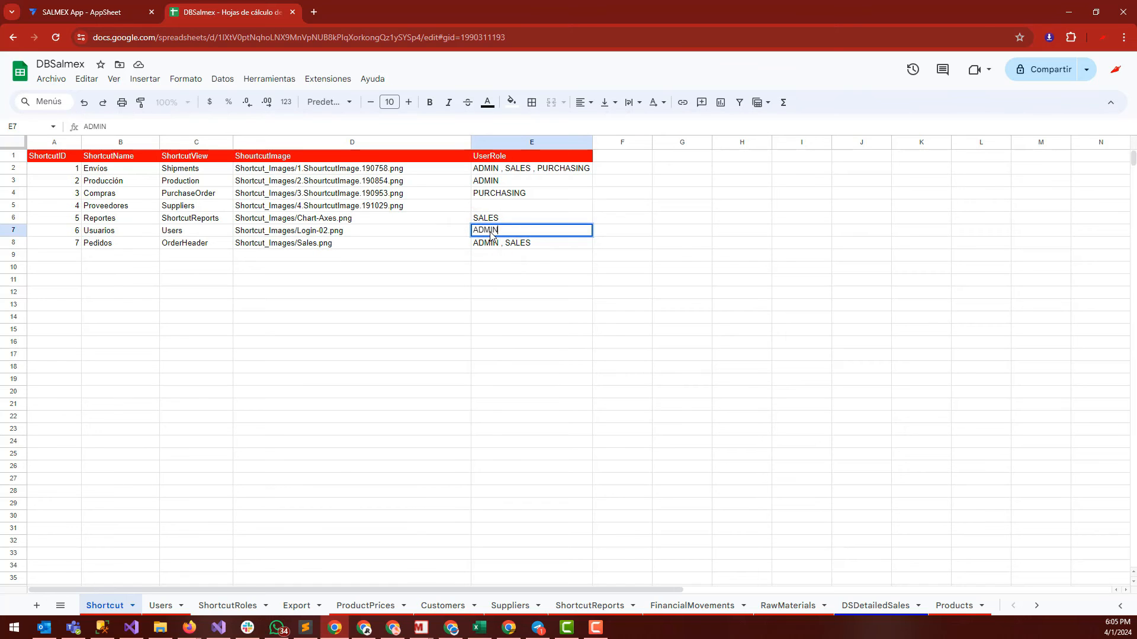
pyautogui.press('Return')
pyautogui.moveTo(129, 207); pyautogui.dragTo(465, 208)
pyautogui.click(499, 204)
pyautogui.click(512, 185)
pyautogui.keyDown('ctrl'); pyautogui.click(513, 195); pyautogui.keyUp('ctrl')
pyautogui.hotkey('ctrl', 'c')
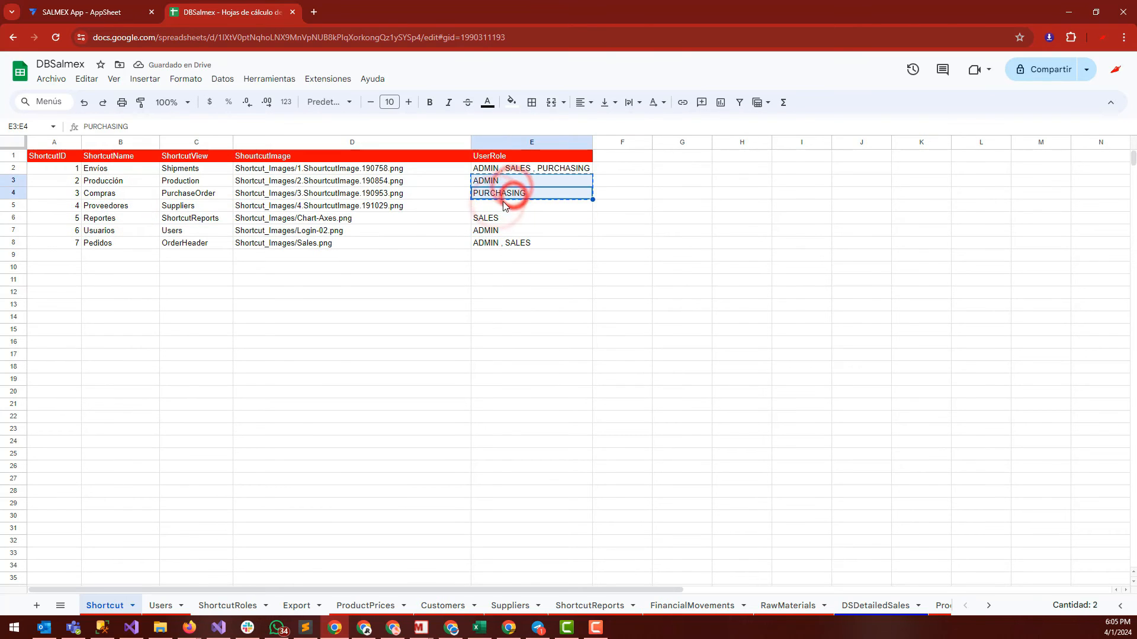
pyautogui.click(507, 193)
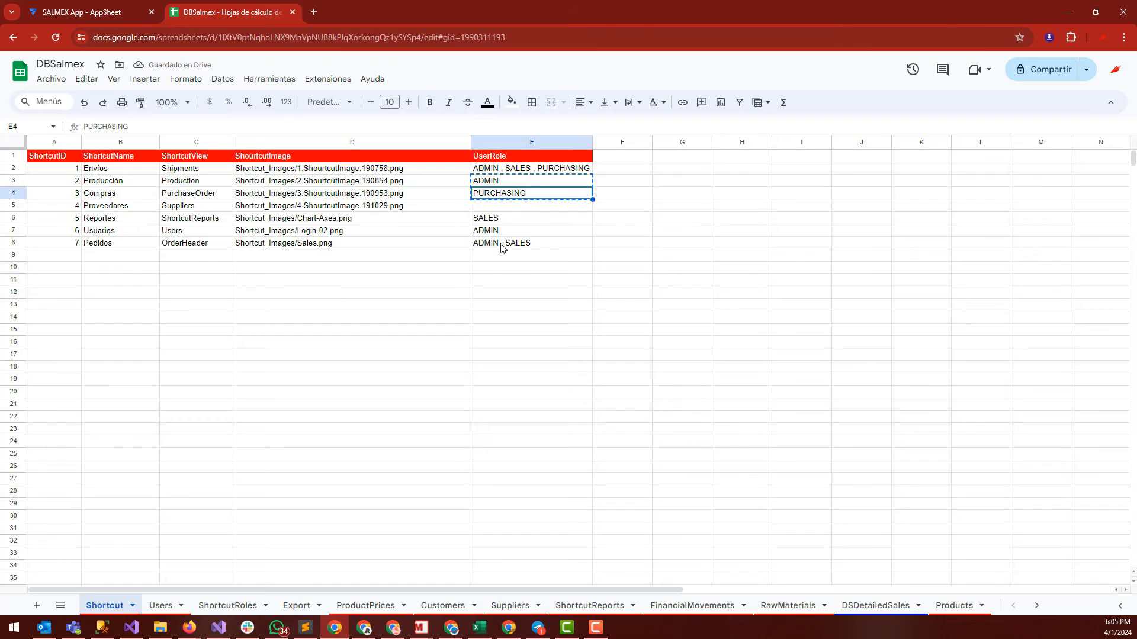
# Step: Copy the UserRole of Pedidos to the Proveedores row and replace SALES with PURCHASING so it reads ADMIN , PURCHASING
pyautogui.click(502, 248)
pyautogui.hotkey('ctrl', 'c')
pyautogui.click(500, 204)
pyautogui.hotkey('ctrl', 'v')
pyautogui.doubleClick(515, 205)
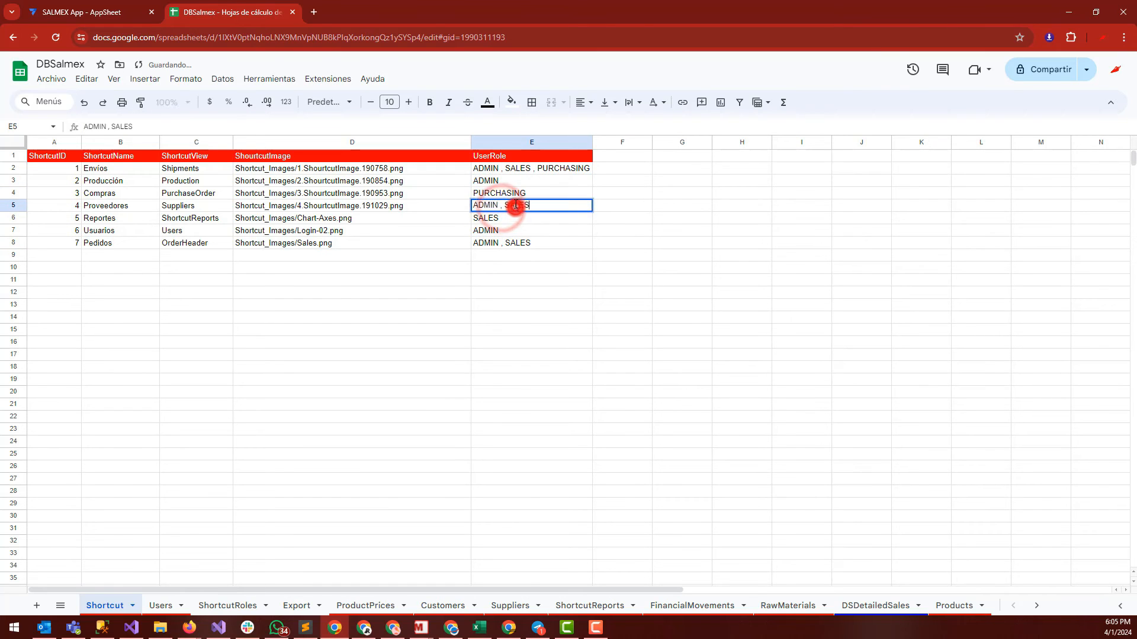
pyautogui.doubleClick(514, 196)
pyautogui.doubleClick(511, 194)
pyautogui.click(524, 208)
pyautogui.doubleClick(524, 207)
pyautogui.doubleClick(520, 204)
pyautogui.hotkey('ctrl', 'v')
pyautogui.click(525, 253)
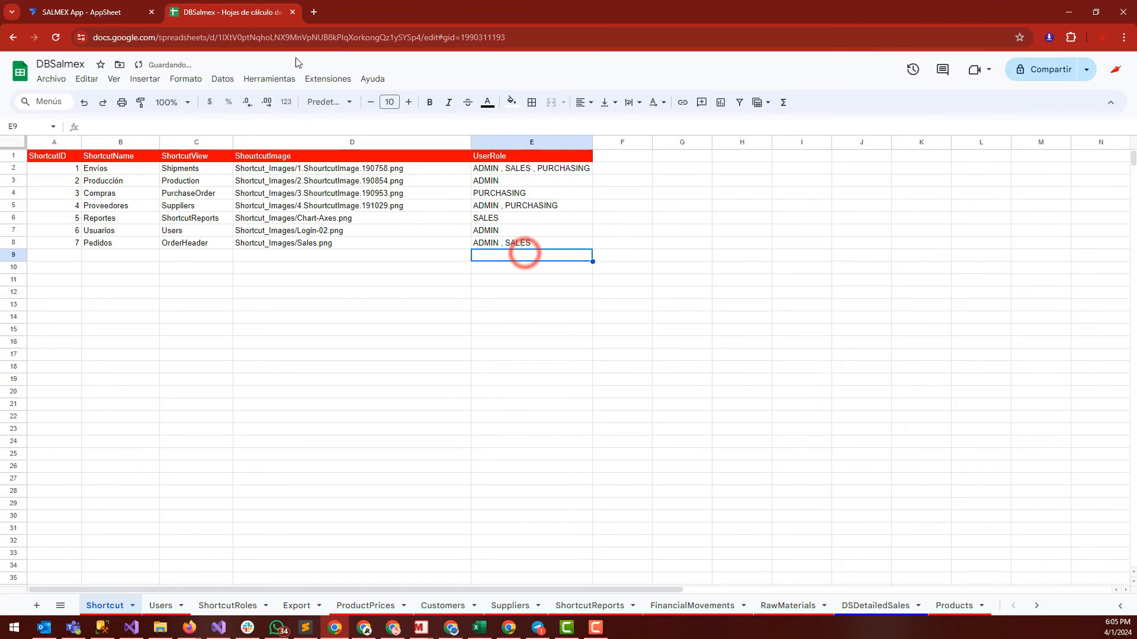
# Step: Sync the AppSheet preview to load the updated shortcut roles, and go back to the DBSalmex spreadsheet
pyautogui.click(89, 11)
pyautogui.click(1100, 158)
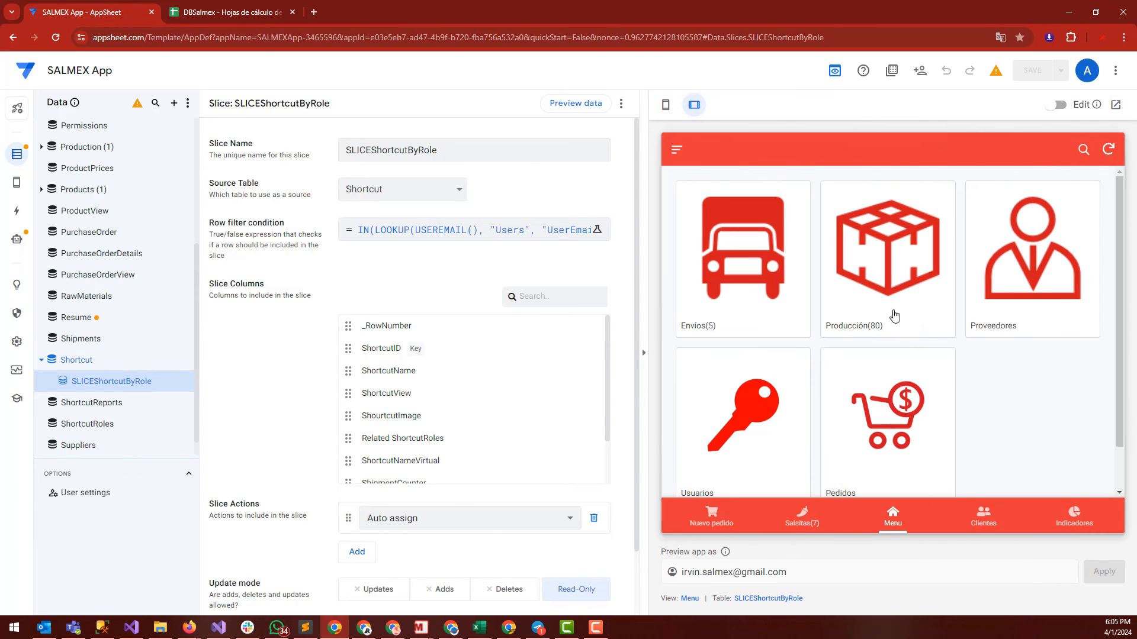
pyautogui.click(239, 3)
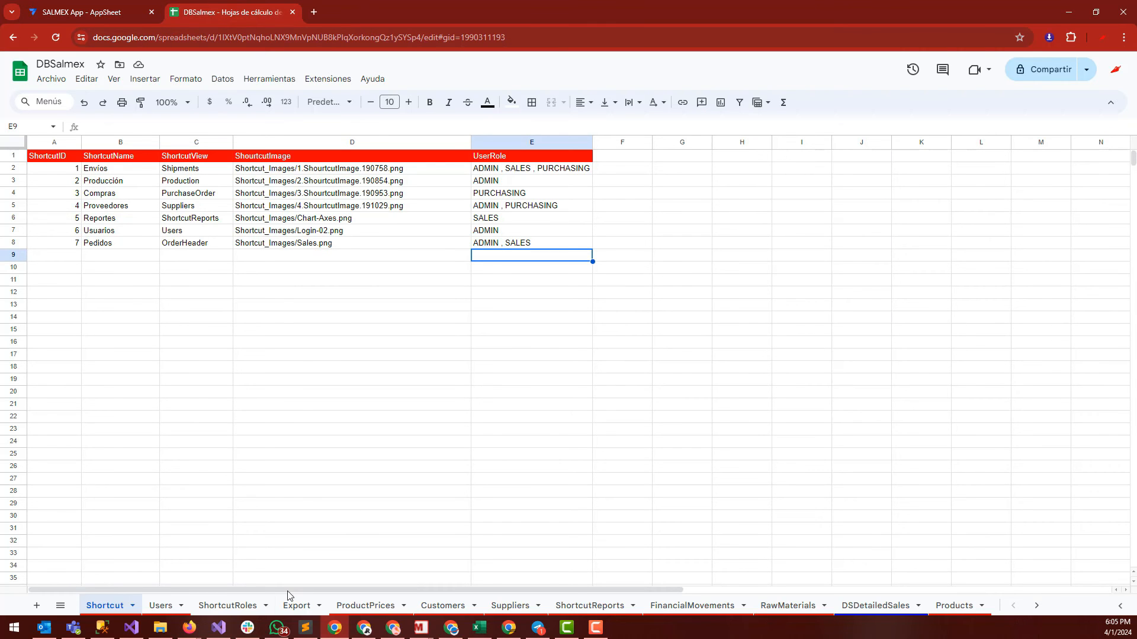
# Step: Copy the PURCHASING user's e-mail from the Users sheet and preview the AppSheet app as that user
pyautogui.click(168, 611)
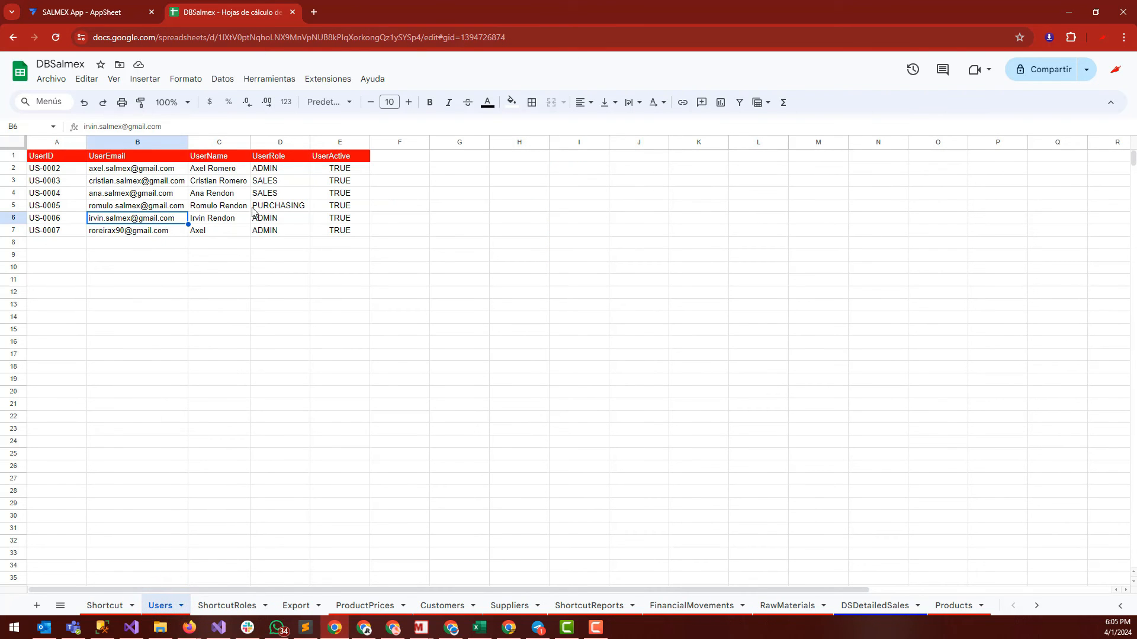
pyautogui.click(169, 207)
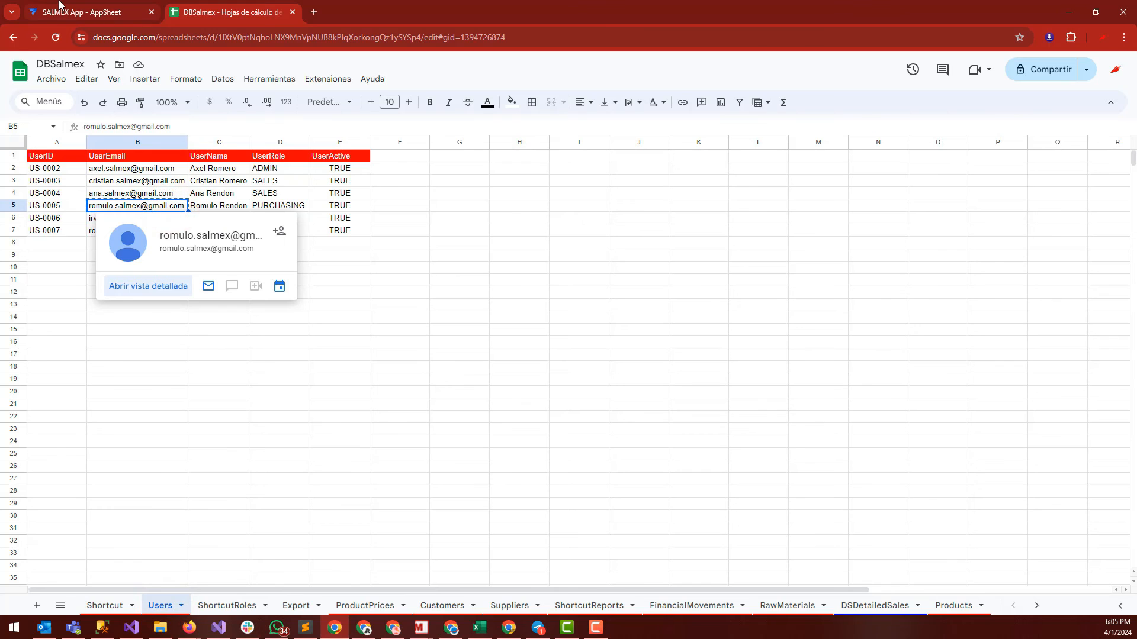
pyautogui.click(71, 8)
pyautogui.tripleClick(797, 572)
pyautogui.hotkey('ctrl', 'v')
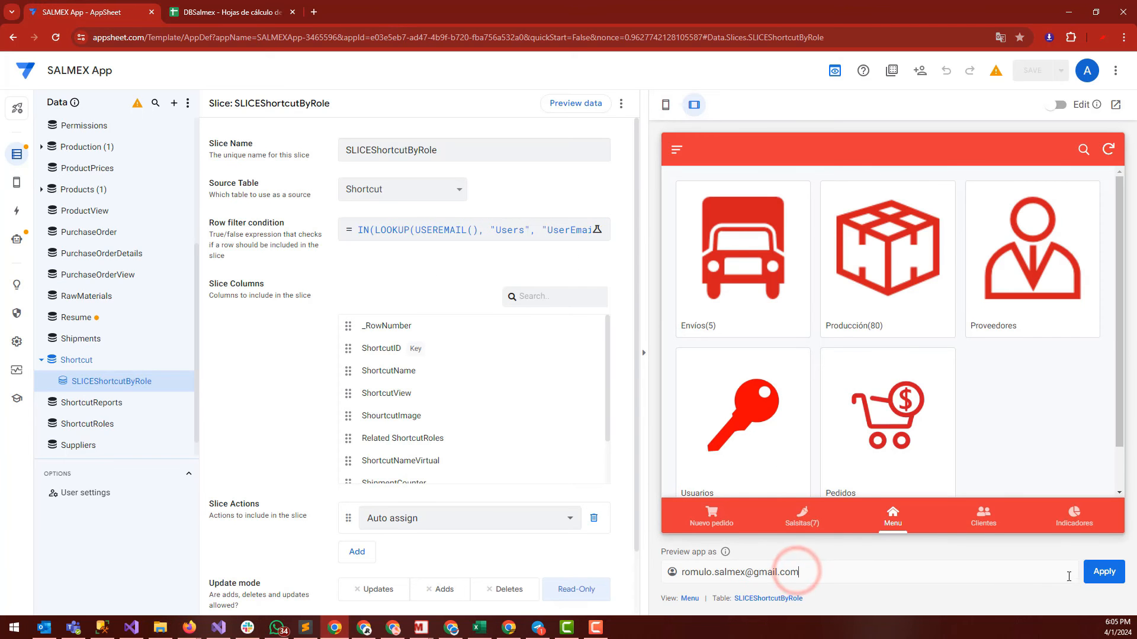
pyautogui.click(1096, 573)
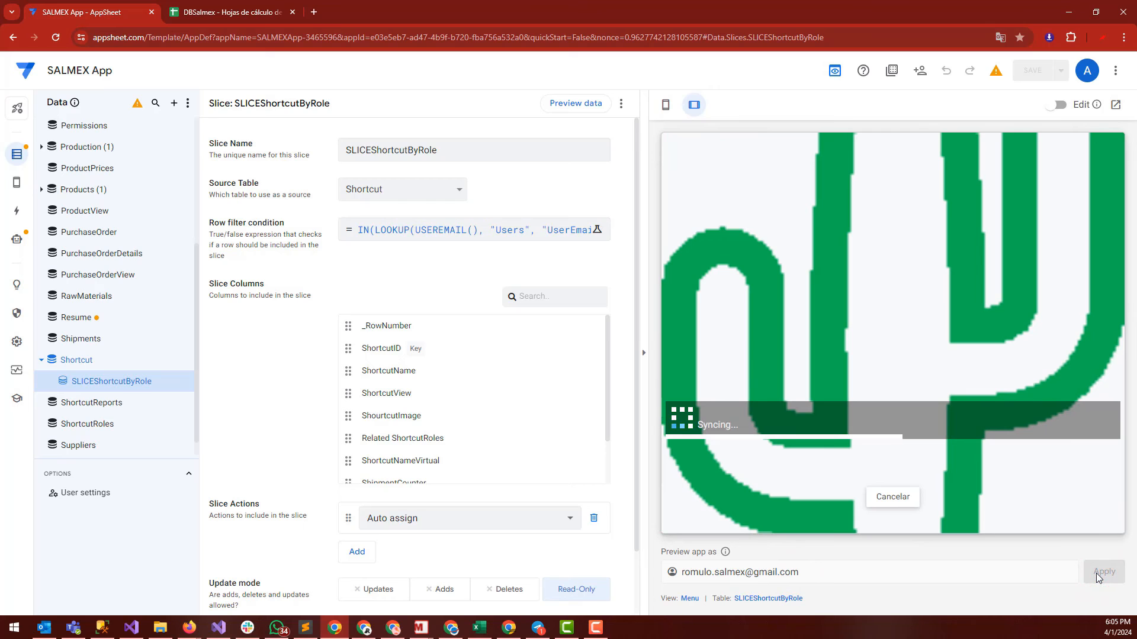
pyautogui.click(893, 495)
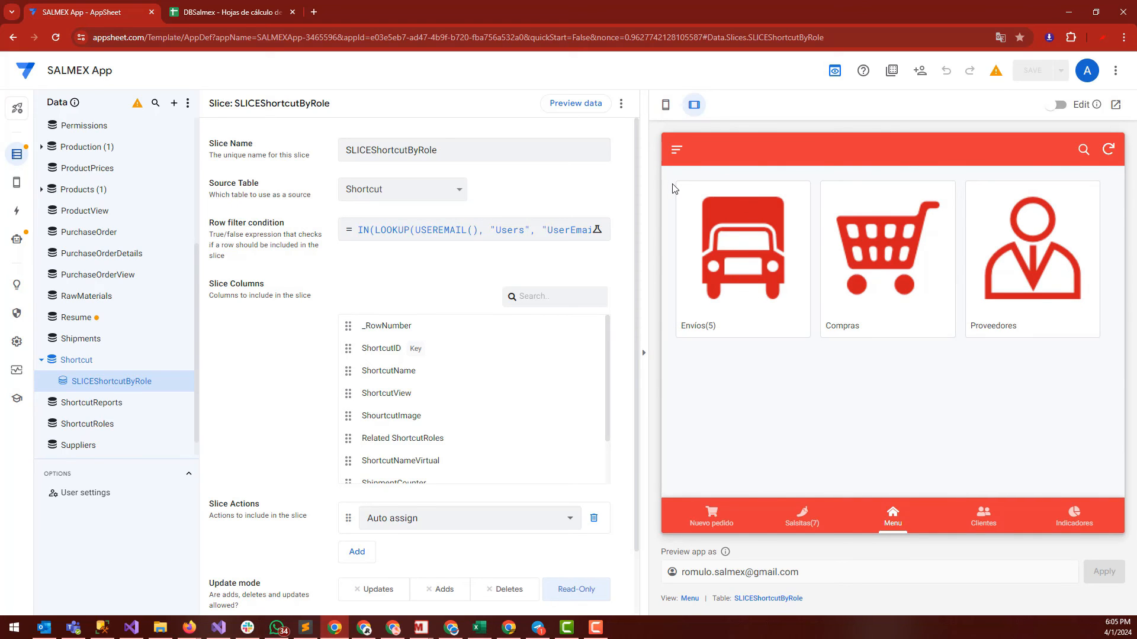
# Step: Compare the UserRole column of the Shortcut sheet in DBSalmex with the structure of the ShortcutRoles sheet
pyautogui.click(225, 12)
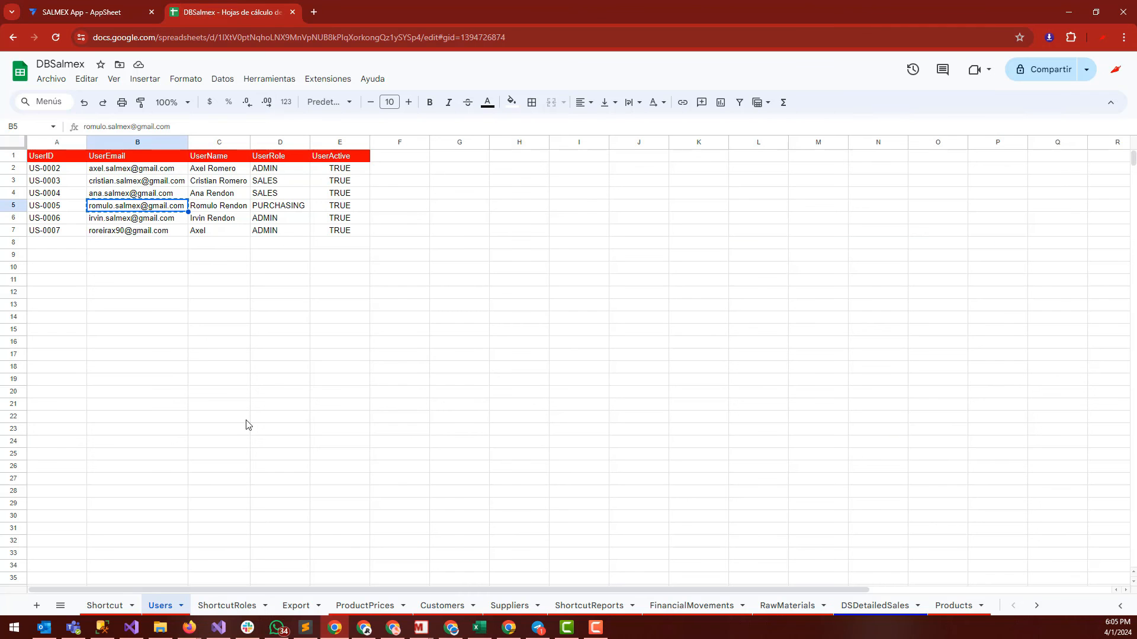
pyautogui.click(105, 605)
pyautogui.moveTo(533, 155); pyautogui.dragTo(530, 246)
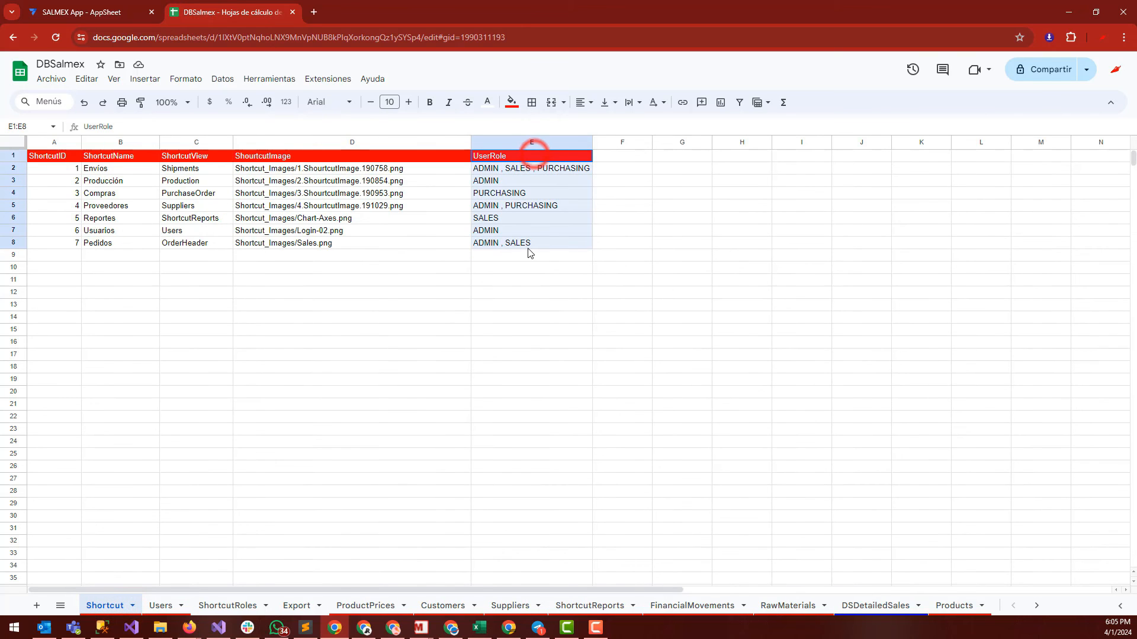
pyautogui.click(219, 610)
pyautogui.click(188, 237)
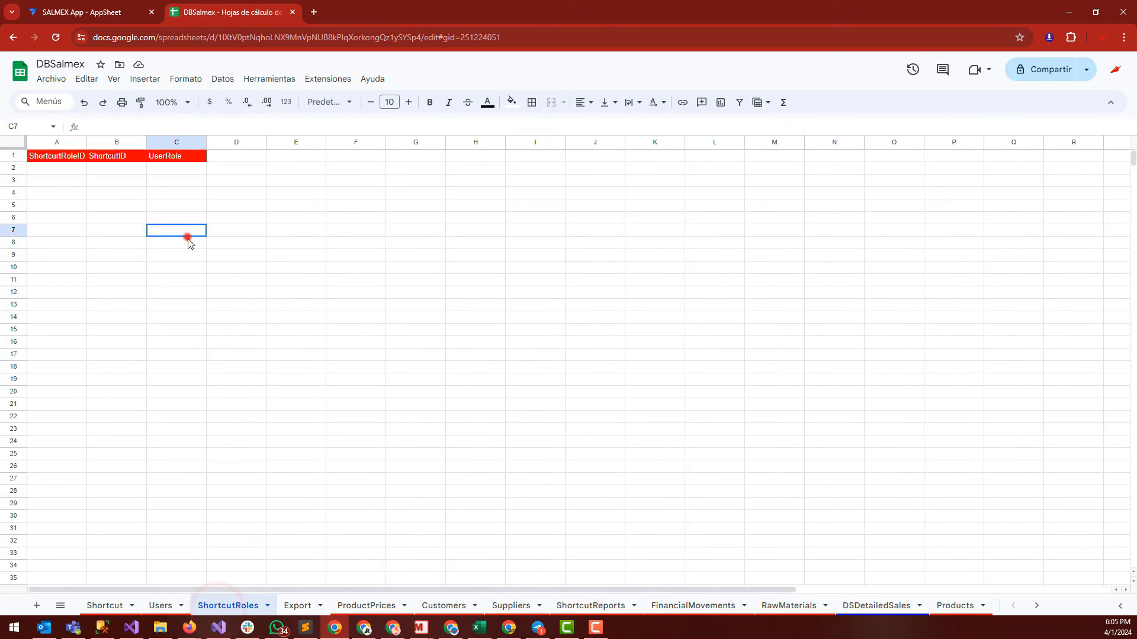
pyautogui.moveTo(41, 169); pyautogui.dragTo(173, 249)
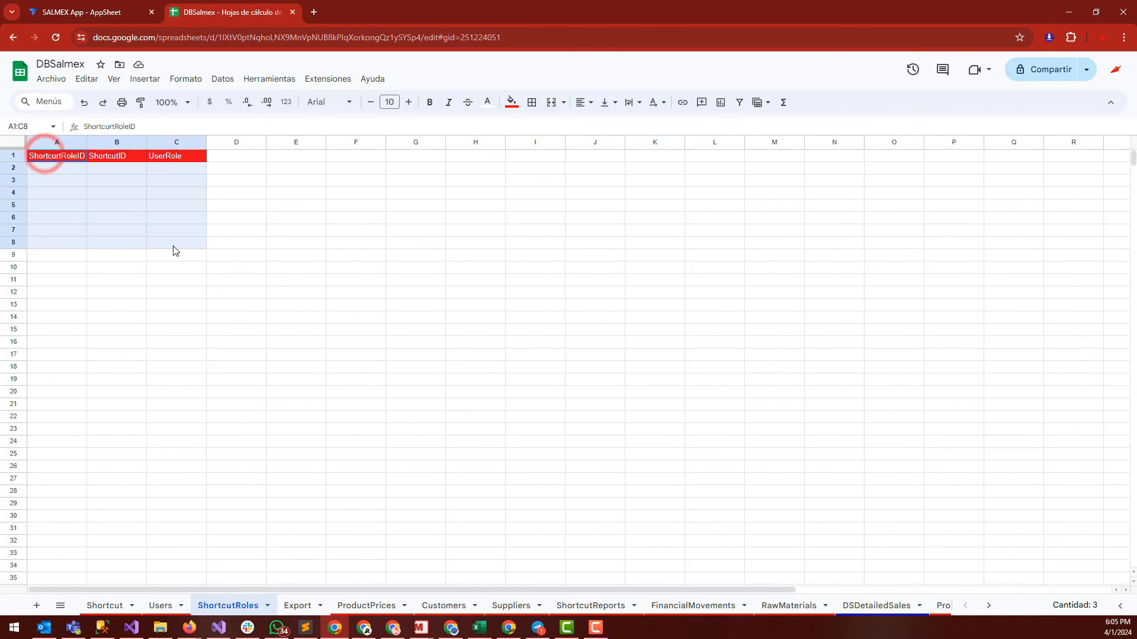
pyautogui.click(170, 610)
pyautogui.click(133, 605)
# Step: In the AppSheet preview, try a new Permisos por Rol record assigning Envíos to the ADMIN role, and discard it
pyautogui.click(131, 11)
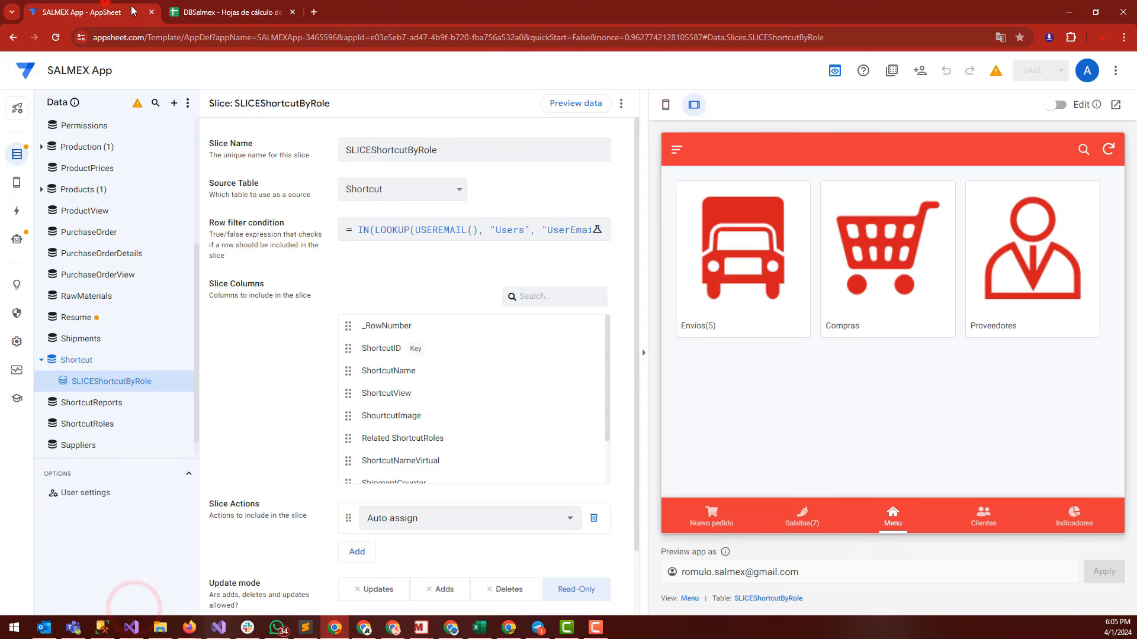
pyautogui.click(677, 150)
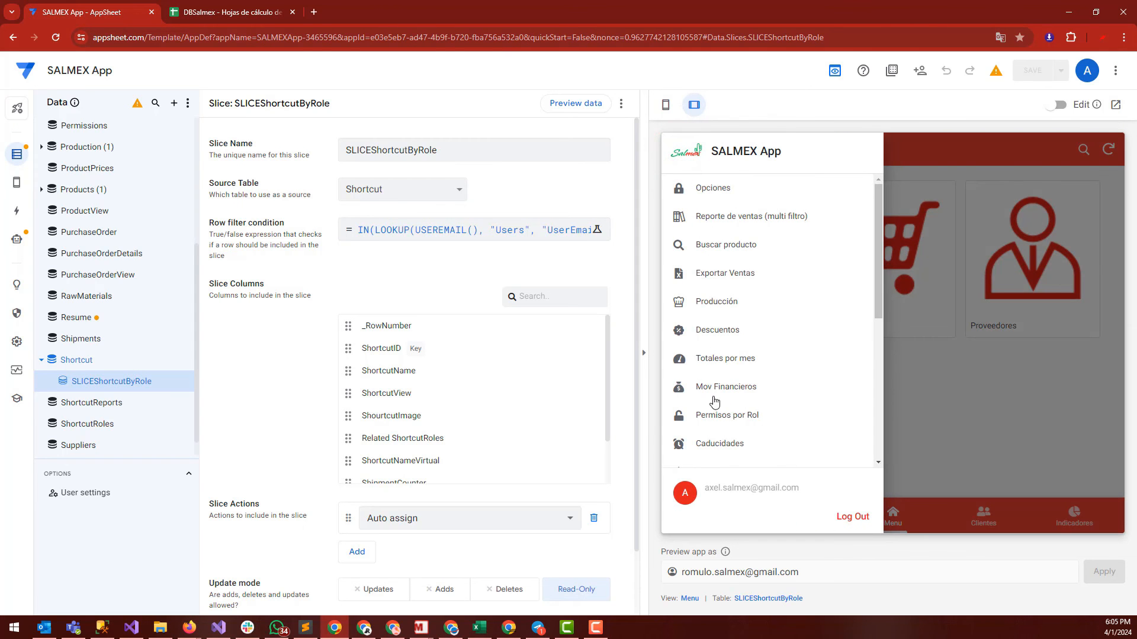
pyautogui.click(713, 410)
pyautogui.click(1100, 472)
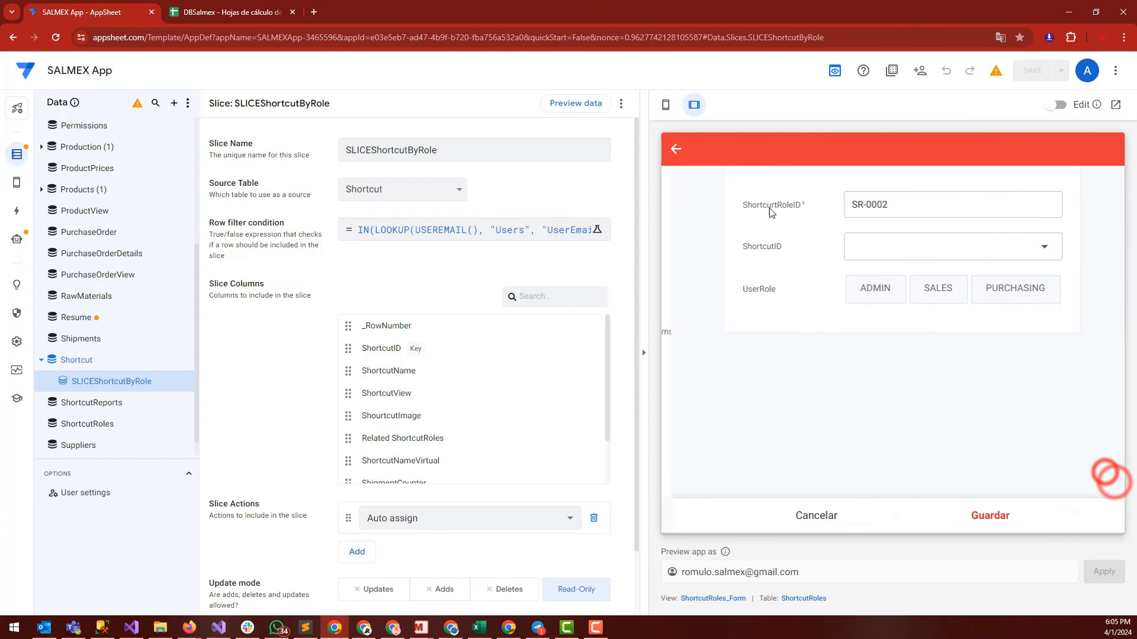
pyautogui.click(858, 246)
pyautogui.click(787, 254)
pyautogui.click(918, 299)
pyautogui.click(877, 323)
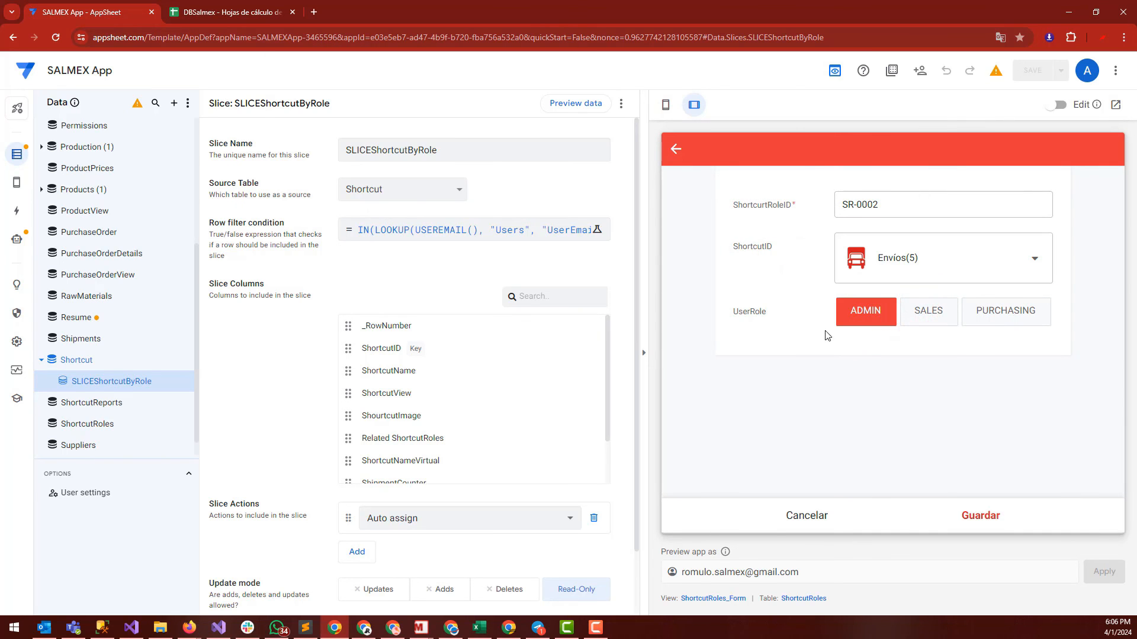
pyautogui.click(804, 525)
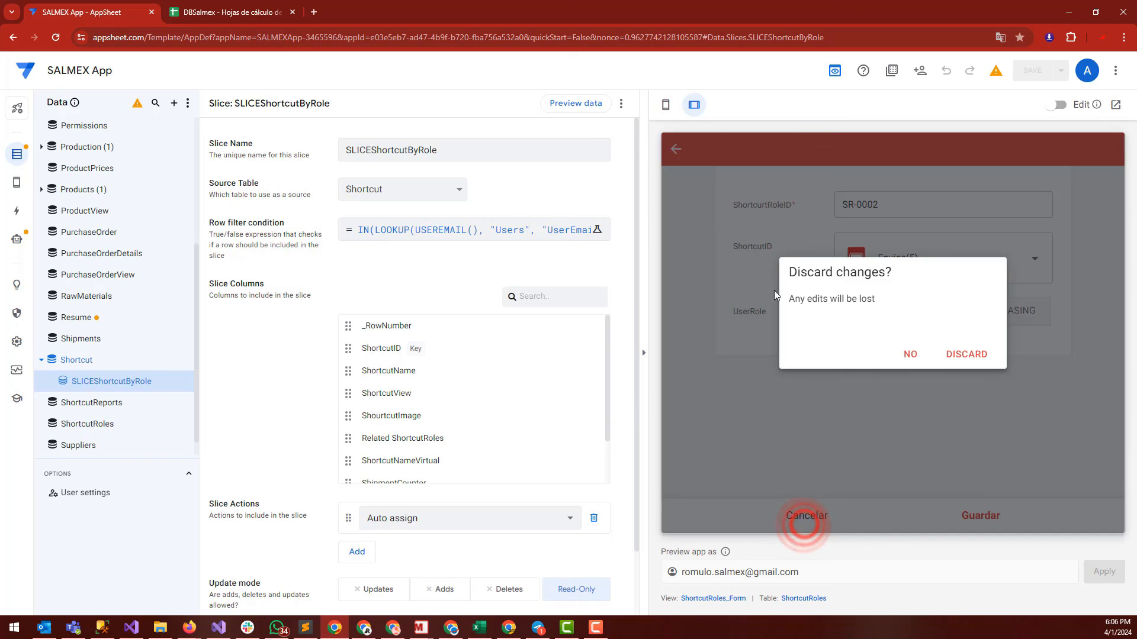
pyautogui.click(980, 355)
# Step: Edit the Producción shortcut in the Opciones view, add SALES and PURCHASING to its Perfil, and save it
pyautogui.click(677, 149)
pyautogui.click(691, 186)
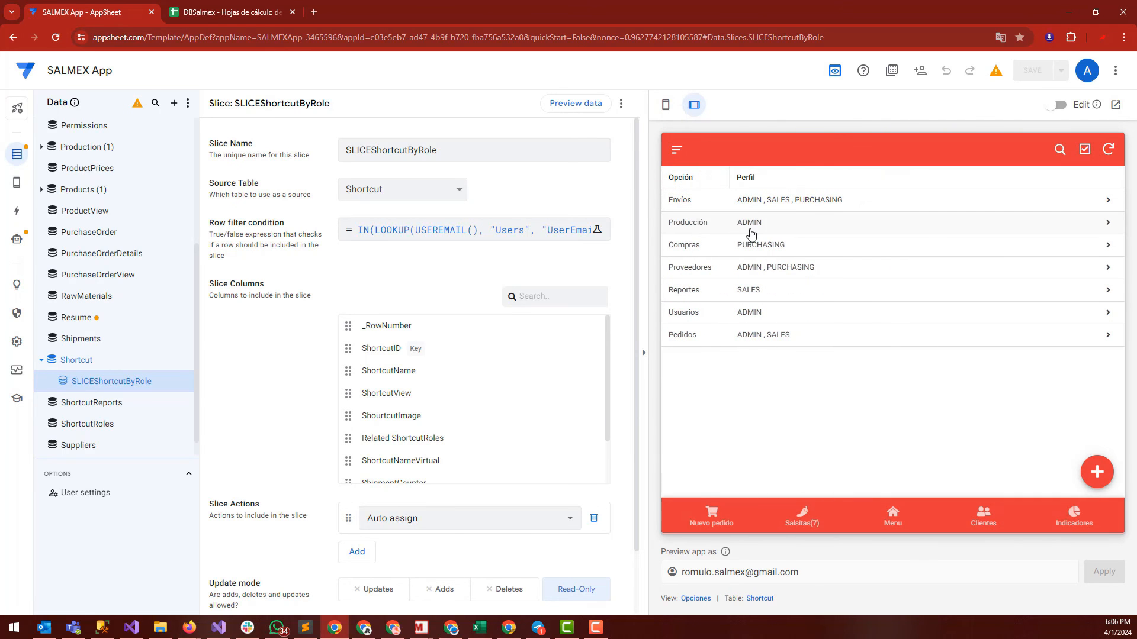
pyautogui.click(751, 230)
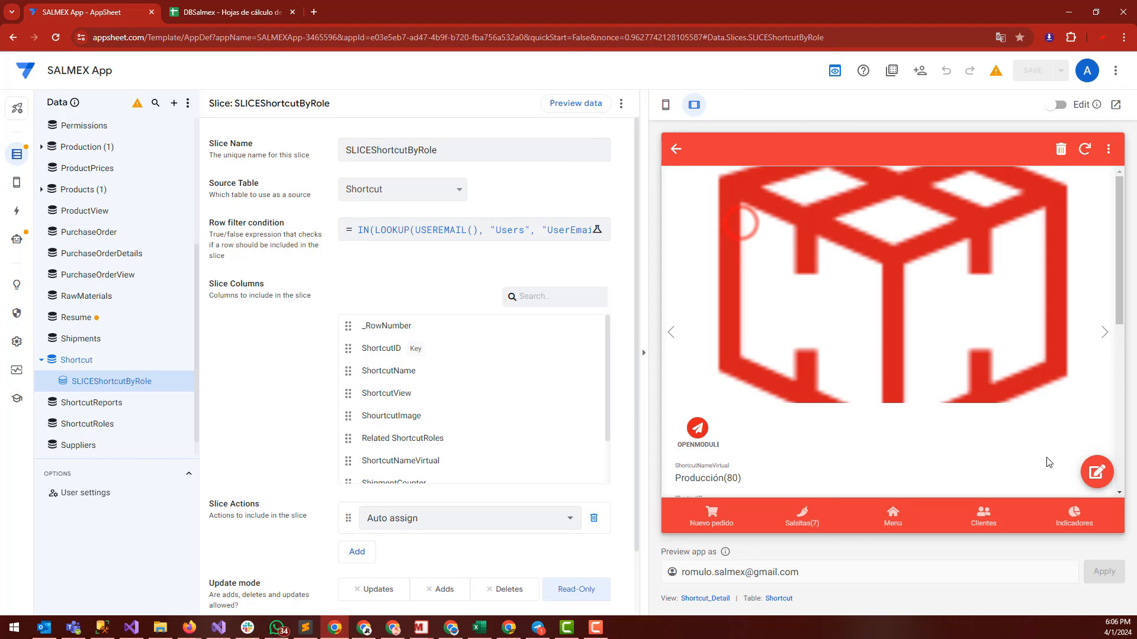
pyautogui.click(1092, 468)
pyautogui.scroll(-2, 898, 402)
pyautogui.click(925, 362)
pyautogui.click(1000, 362)
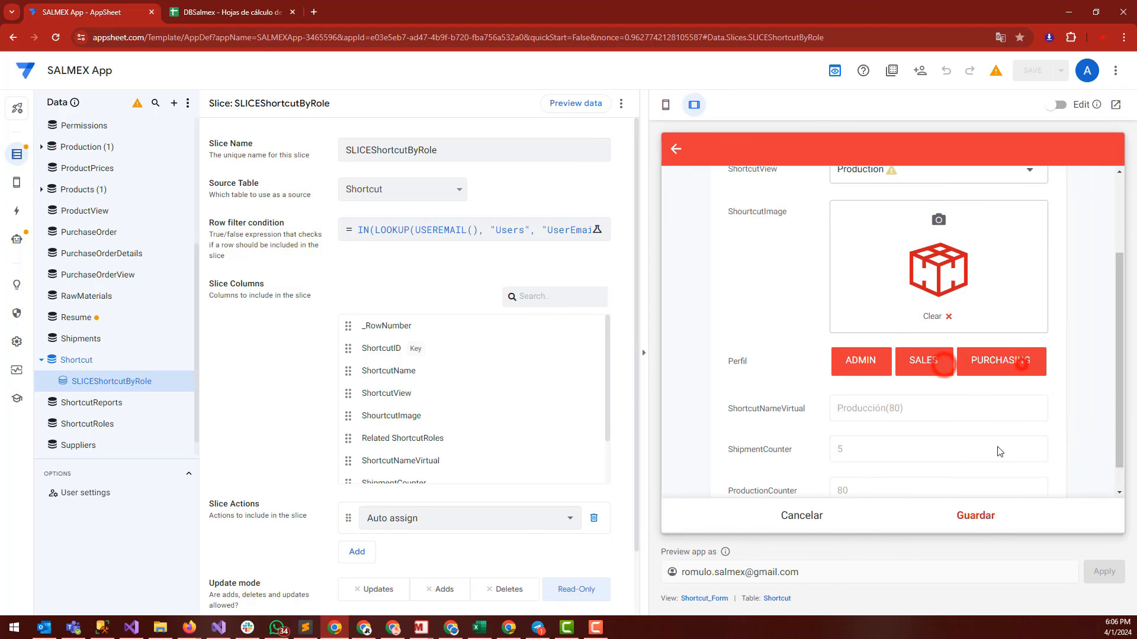
pyautogui.click(976, 517)
# Step: Return to the Menu view to check the previewed user's shortcuts, and select the Preview app as e-mail
pyautogui.click(891, 513)
pyautogui.scroll(-1, 833, 360)
pyautogui.tripleClick(828, 568)
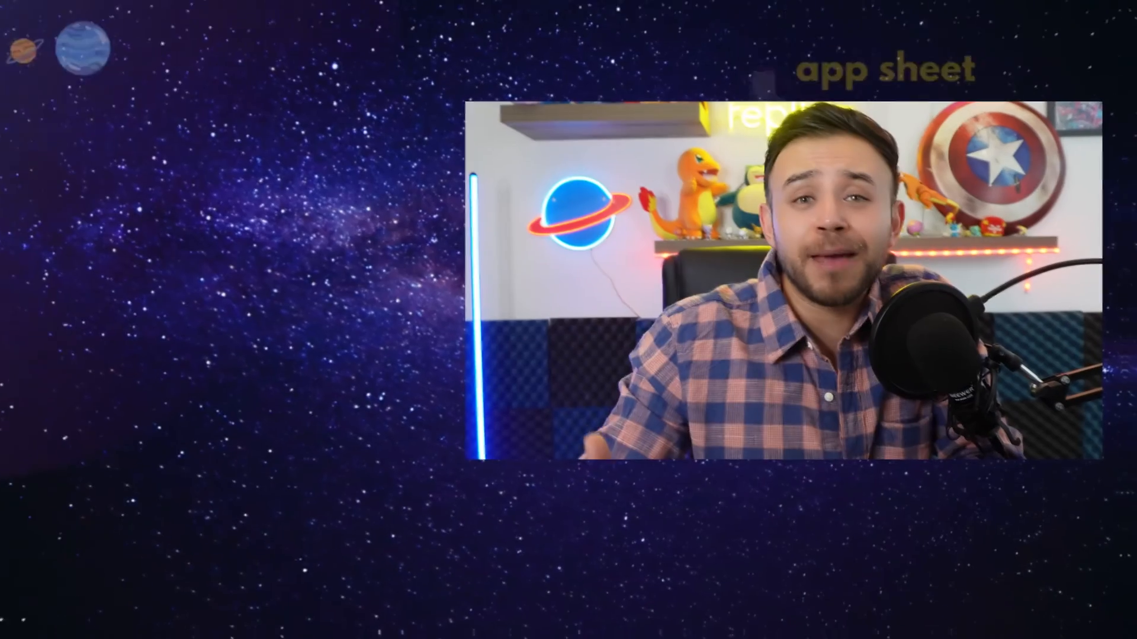